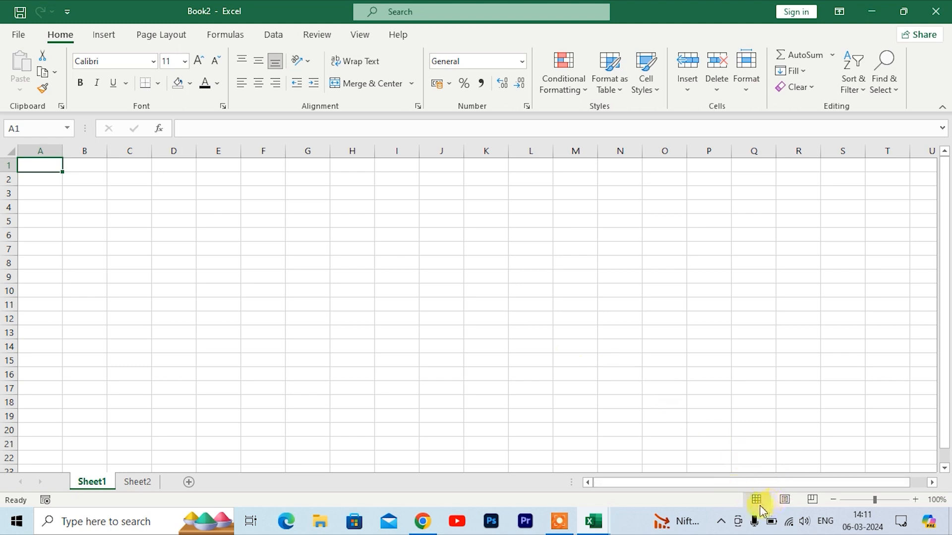
Step: Show the page boundaries on the sheet by switching to Page Layout view and back to Normal view
{"action": "left_click", "coordinate": [789, 502]}
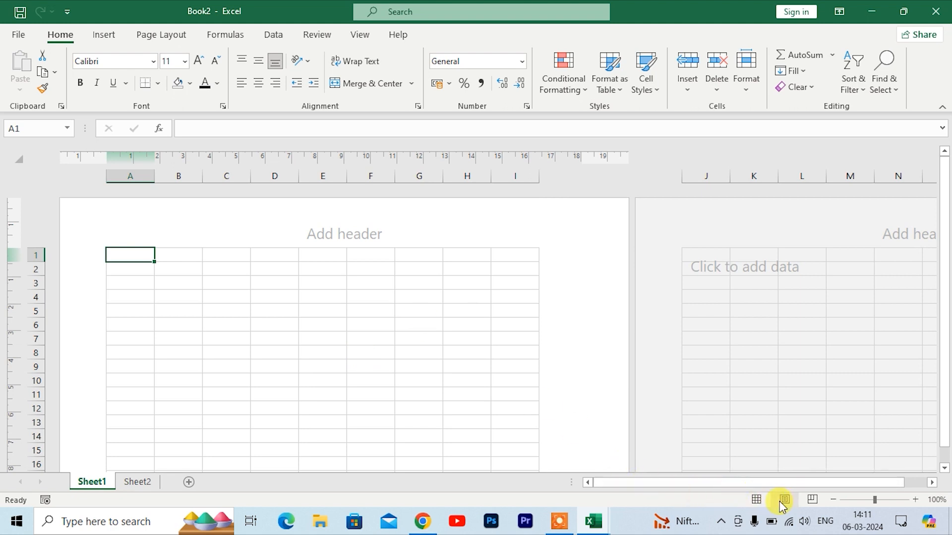
{"action": "left_click", "coordinate": [756, 499]}
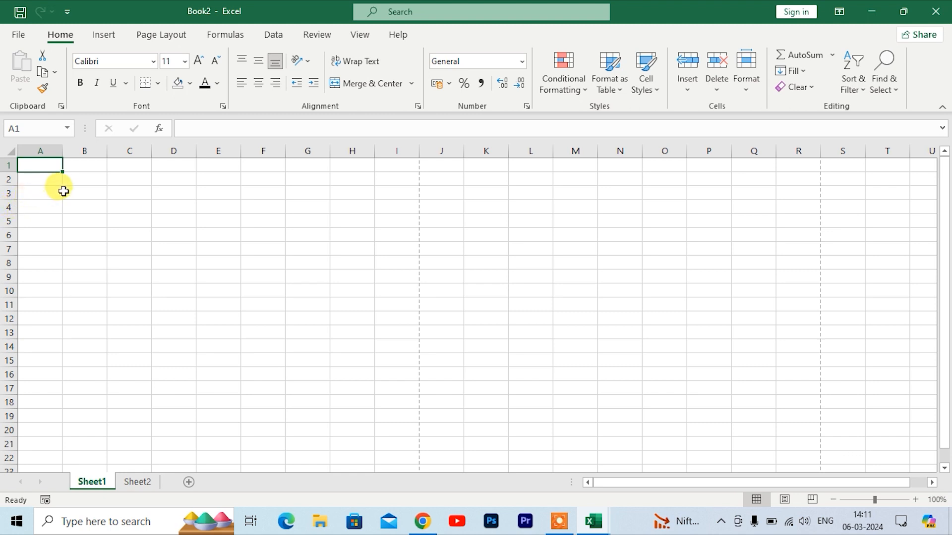
Step: Enter the column headers "S,No", "Paritculars", "Rate", "Quantity" and "Amount" in cells A11 to E11
{"action": "left_click", "coordinate": [31, 305]}
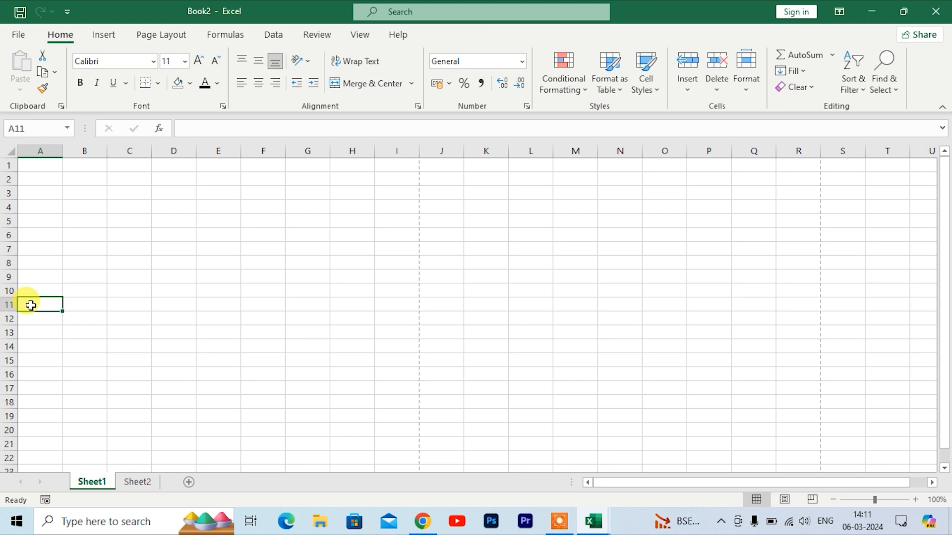
{"action": "type", "text": "S,No"}
{"action": "key", "text": "Tab"}
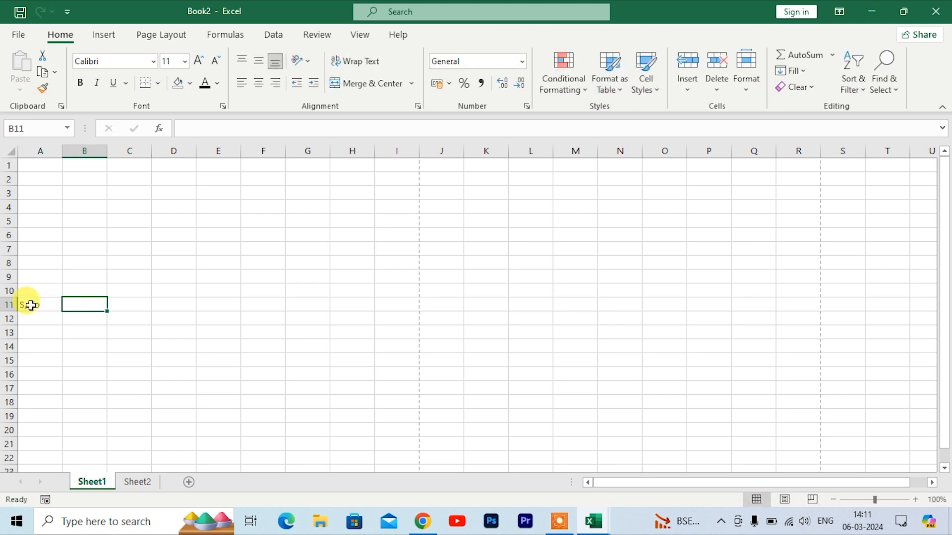
{"action": "type", "text": "Paritculars"}
{"action": "key", "text": "Tab"}
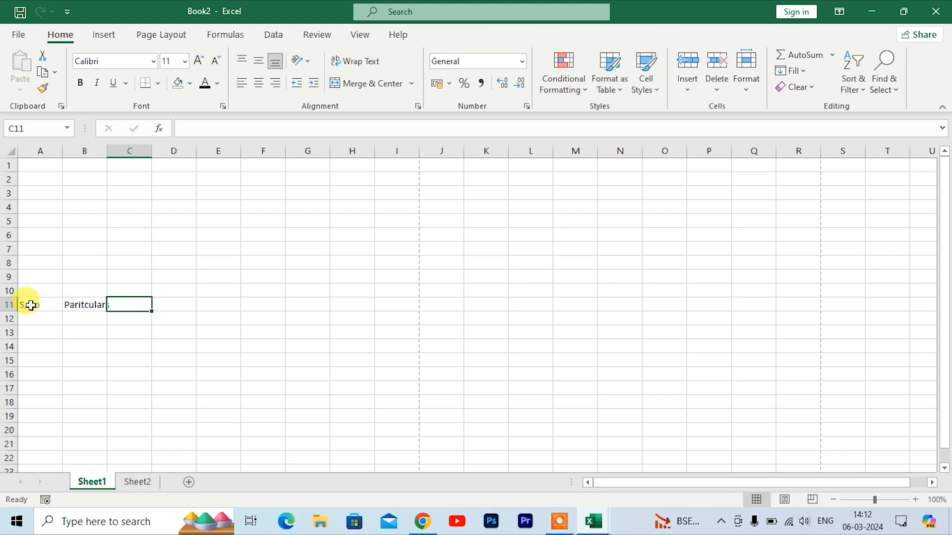
{"action": "type", "text": "Rate"}
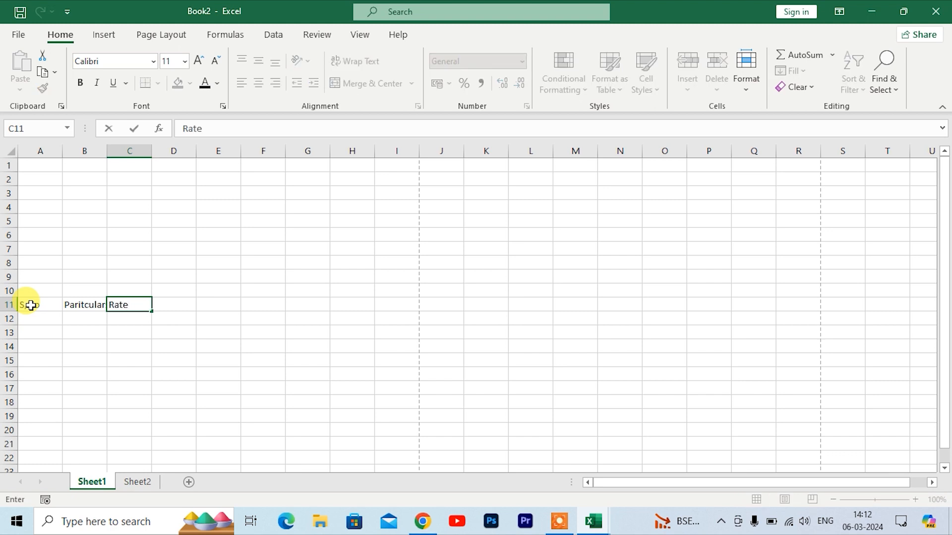
{"action": "key", "text": "Tab"}
{"action": "type", "text": "Quantity"}
{"action": "key", "text": "Tab"}
{"action": "type", "text": "Amount"}
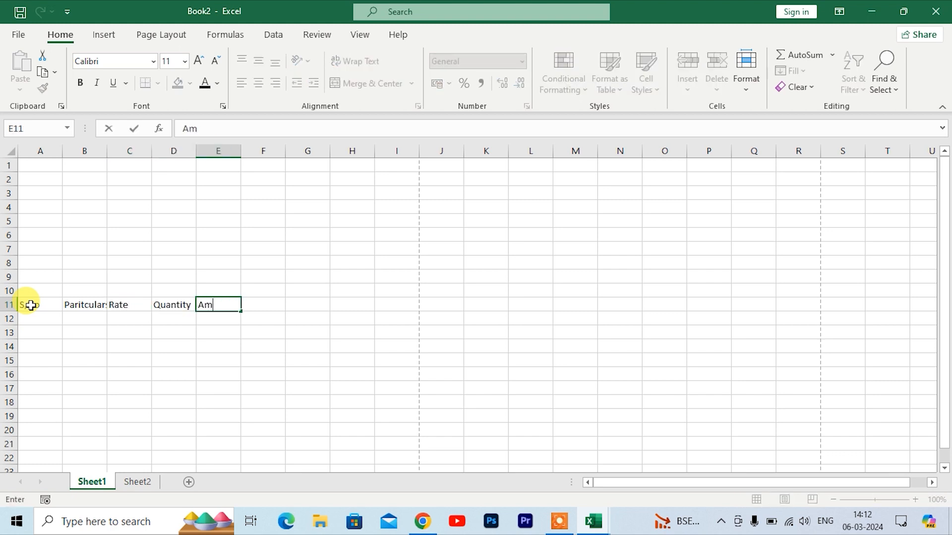
{"action": "left_click", "coordinate": [117, 392]}
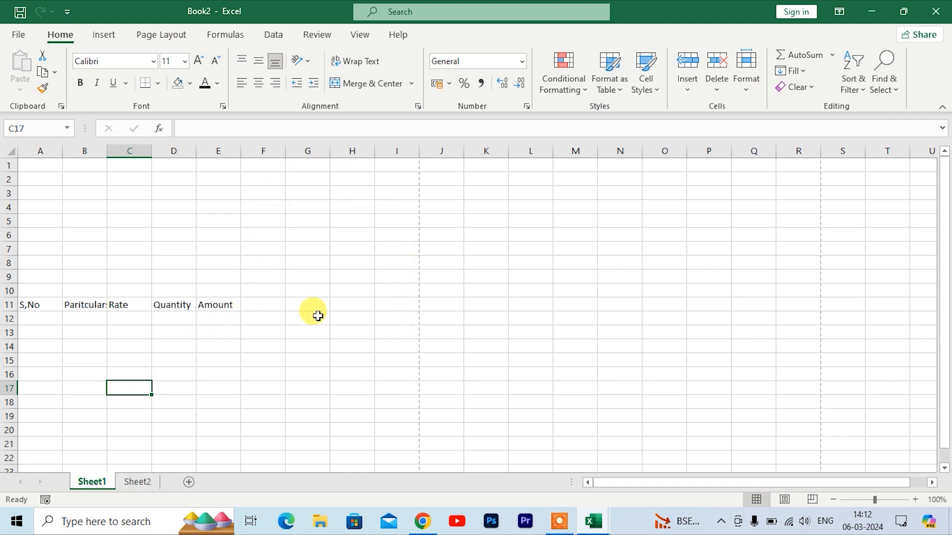
Step: Widen columns A to E so they fill the first page's width, with the Paritculars column the widest
{"action": "left_click", "coordinate": [82, 304]}
{"action": "left_click_drag", "start_coordinate": [107, 156], "coordinate": [179, 162]}
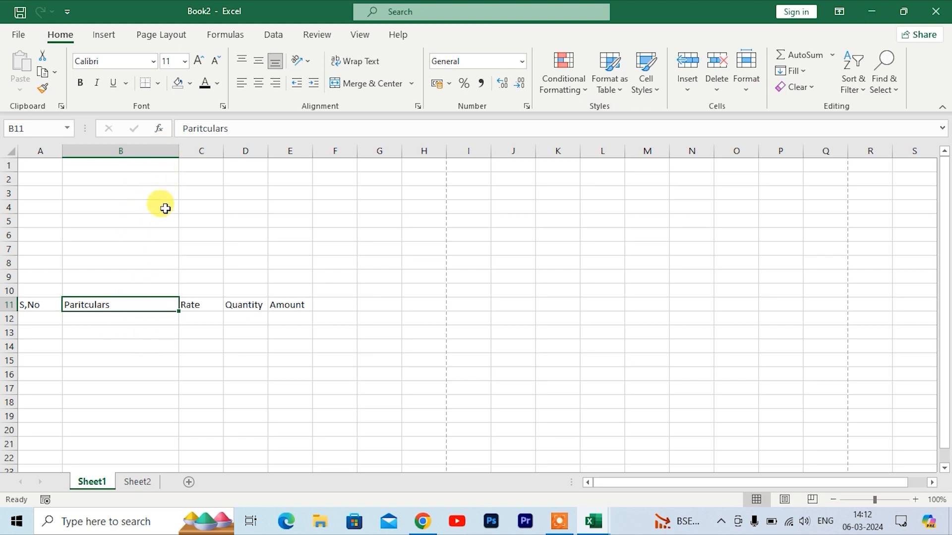
{"action": "left_click_drag", "start_coordinate": [223, 152], "coordinate": [239, 164]}
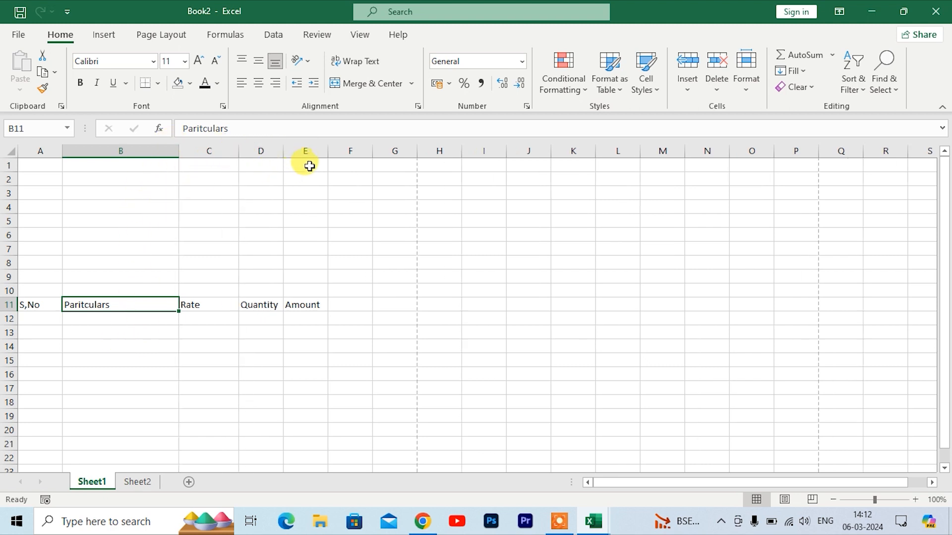
{"action": "left_click_drag", "start_coordinate": [327, 152], "coordinate": [362, 153]}
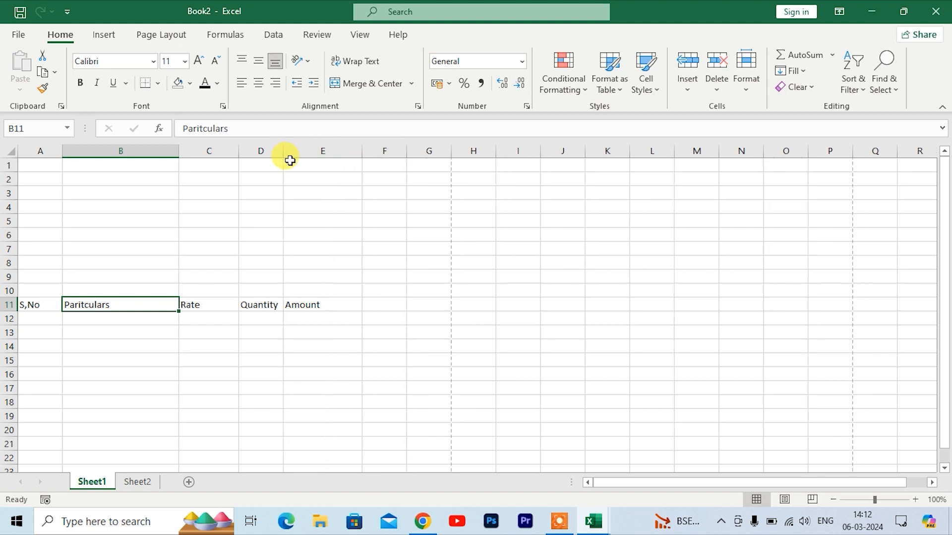
{"action": "left_click_drag", "start_coordinate": [281, 155], "coordinate": [315, 170]}
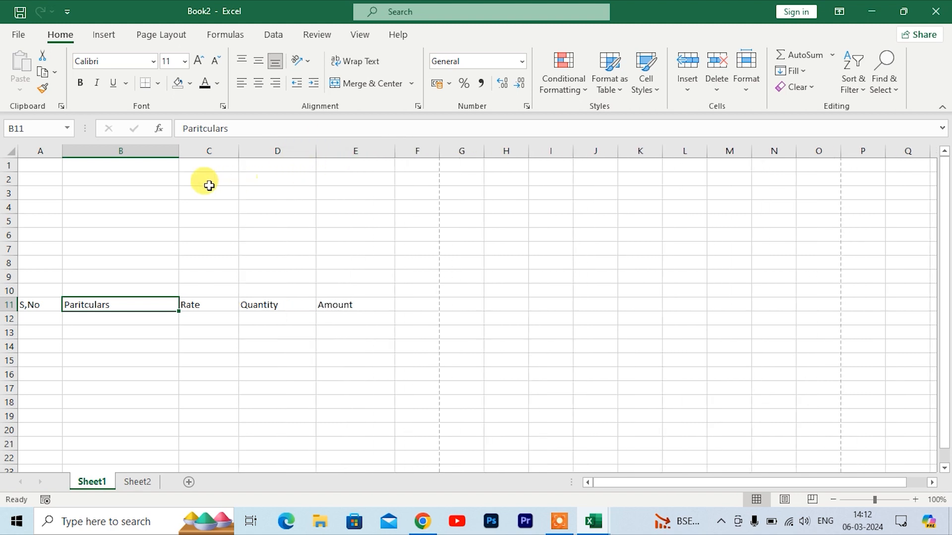
{"action": "left_click_drag", "start_coordinate": [178, 153], "coordinate": [202, 162]}
{"action": "left_click_drag", "start_coordinate": [62, 152], "coordinate": [78, 160]}
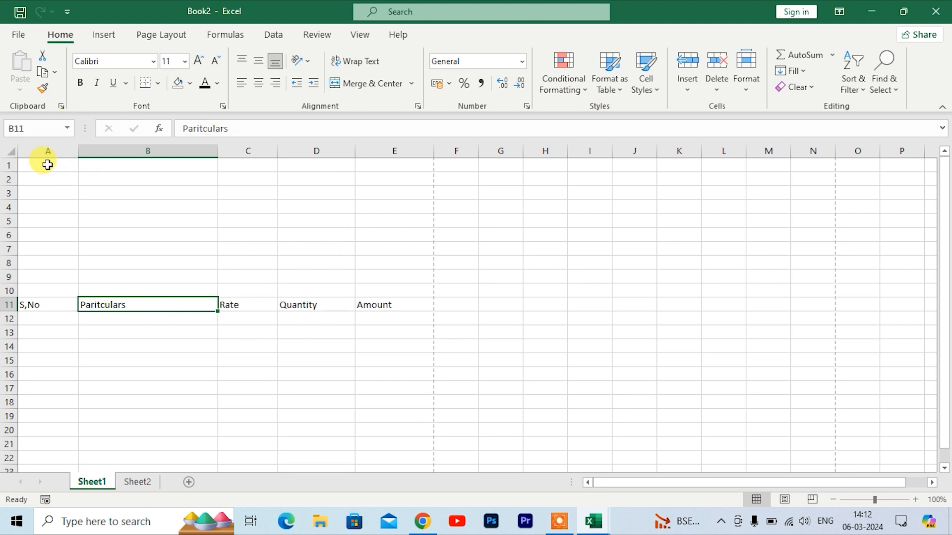
Step: Enter the company name "B.P. Enterpises" in A1 and the two lines of the company's address in A2 and A3
{"action": "left_click", "coordinate": [47, 164]}
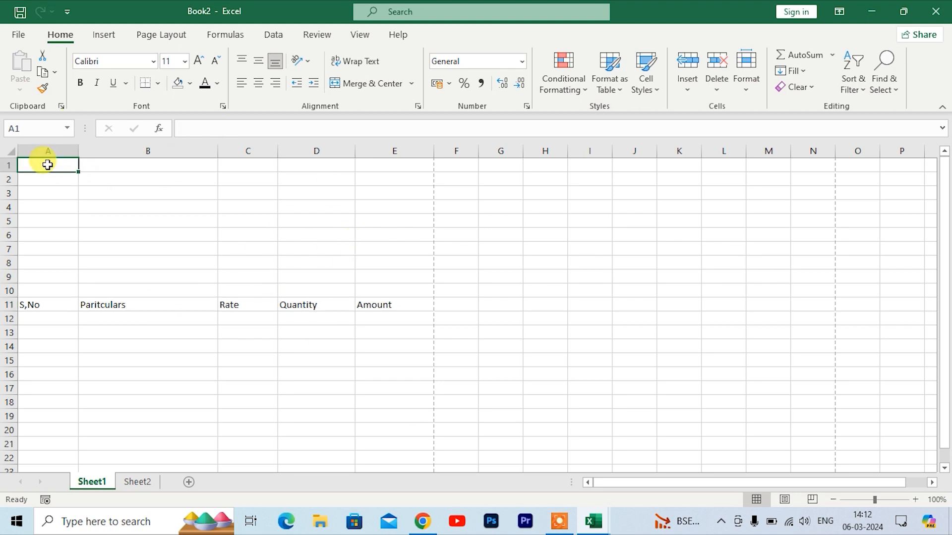
{"action": "type", "text": "B.P. En"}
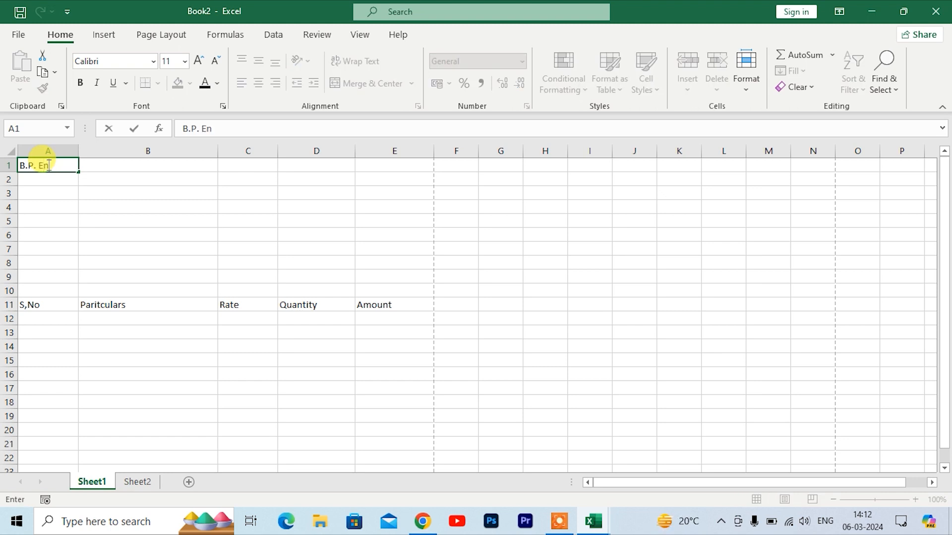
{"action": "type", "text": "terpises"}
{"action": "key", "text": "Return"}
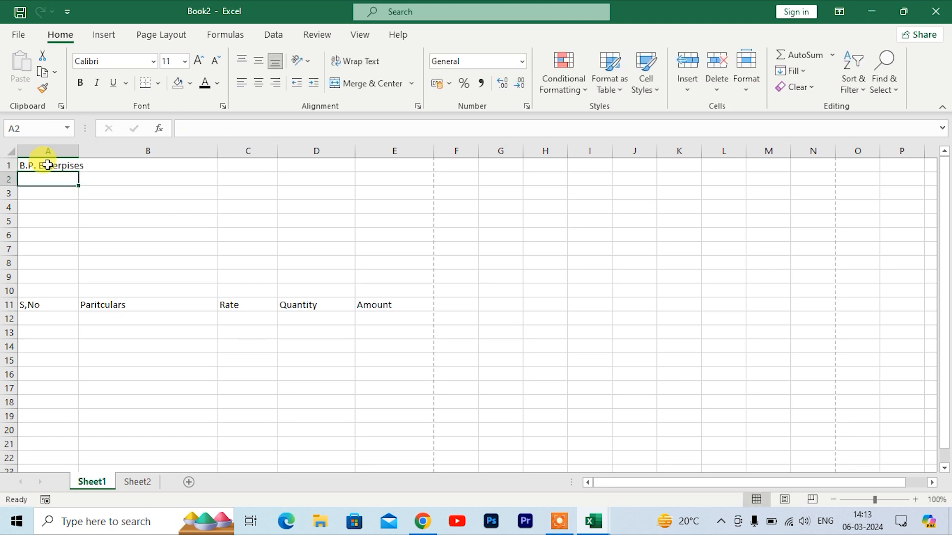
{"action": "type", "text": "Sainik Vihar, Makanpur Colony"}
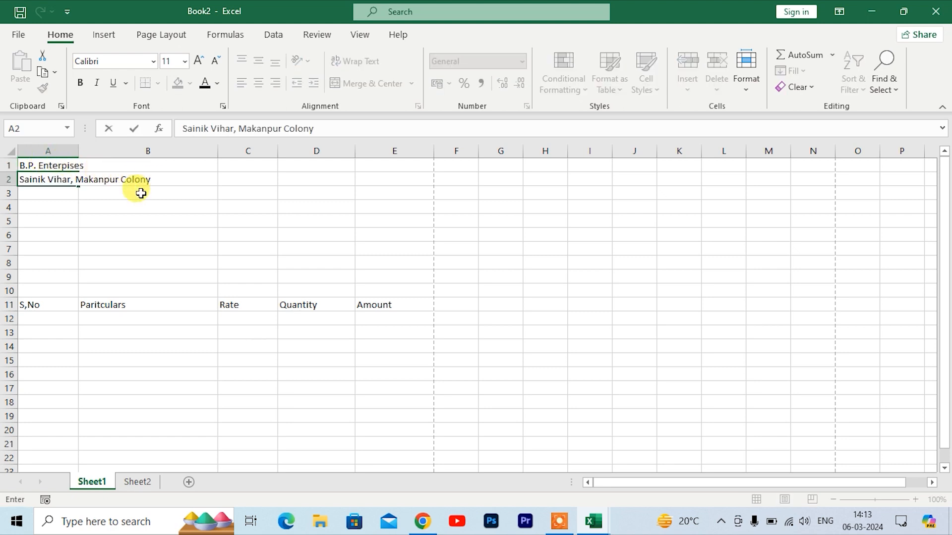
{"action": "key", "text": "Return"}
{"action": "type", "text": "N"}
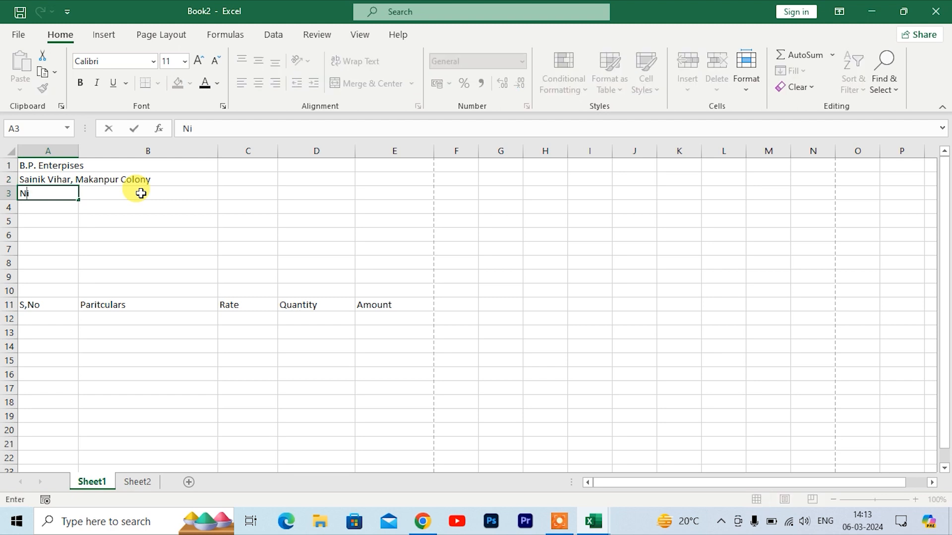
{"action": "type", "text": "oida Sector 65"}
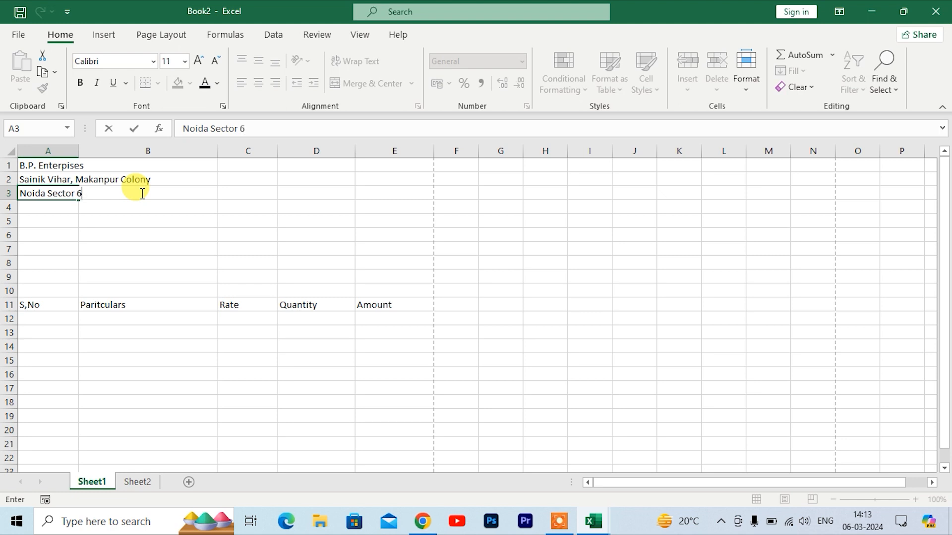
{"action": "key", "text": "Return"}
Step: Merge A1:E3 across each row, then centre the three heading lines horizontally and align them to the top
{"action": "left_click_drag", "start_coordinate": [47, 163], "coordinate": [379, 198]}
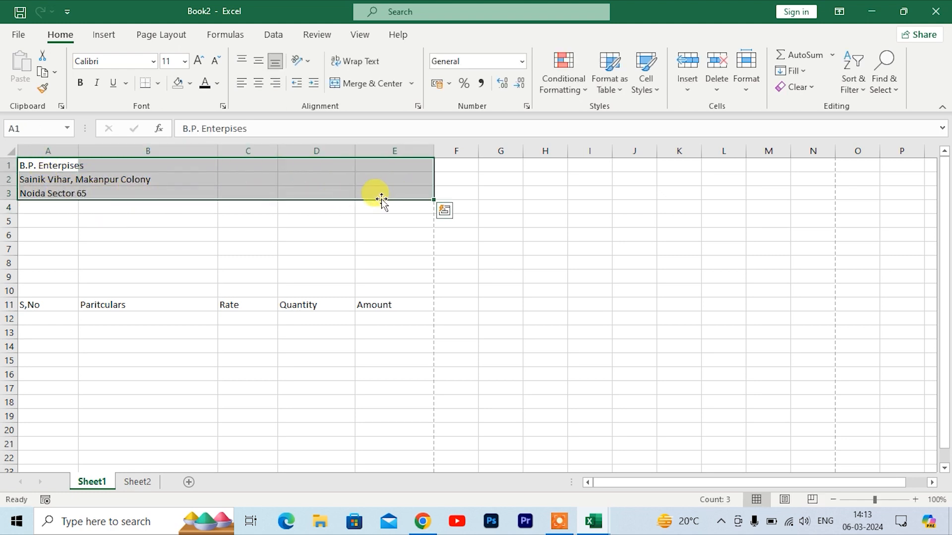
{"action": "left_click", "coordinate": [410, 85]}
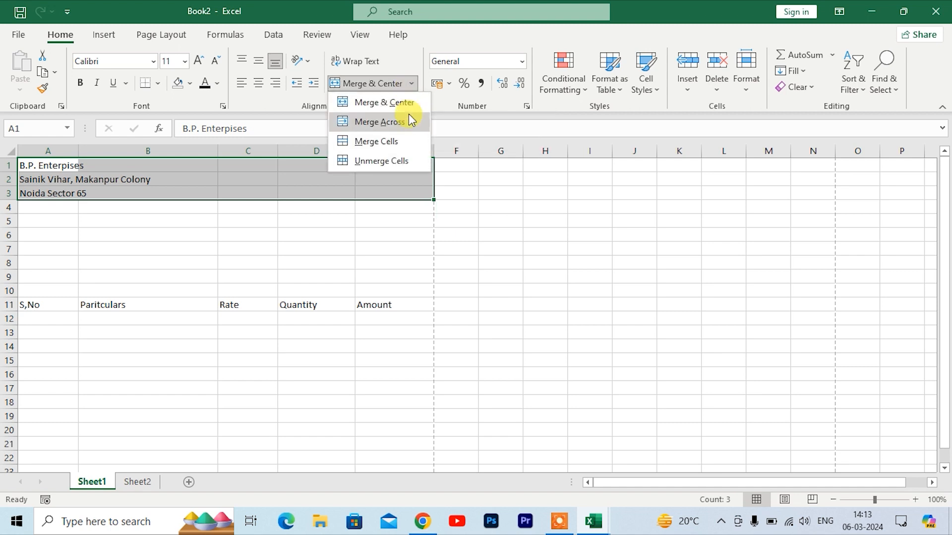
{"action": "left_click", "coordinate": [378, 123]}
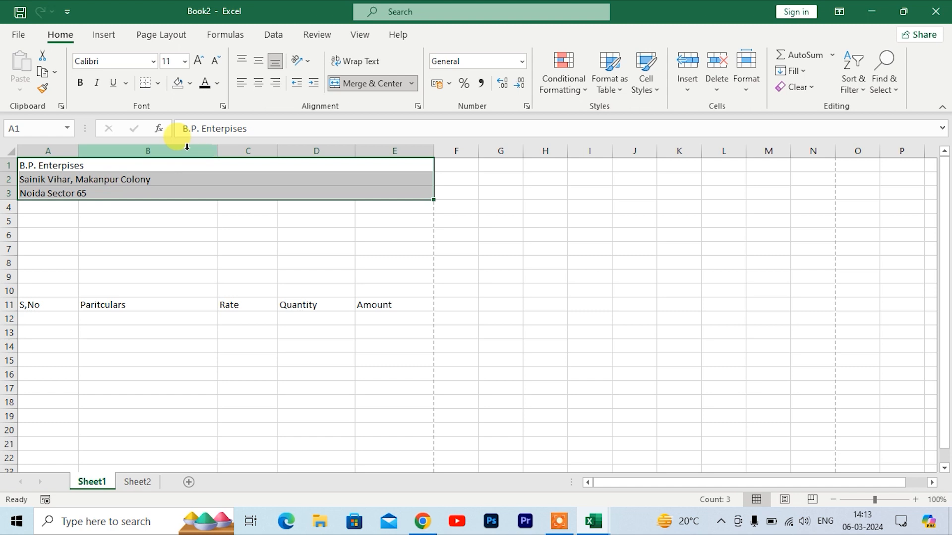
{"action": "left_click", "coordinate": [258, 83]}
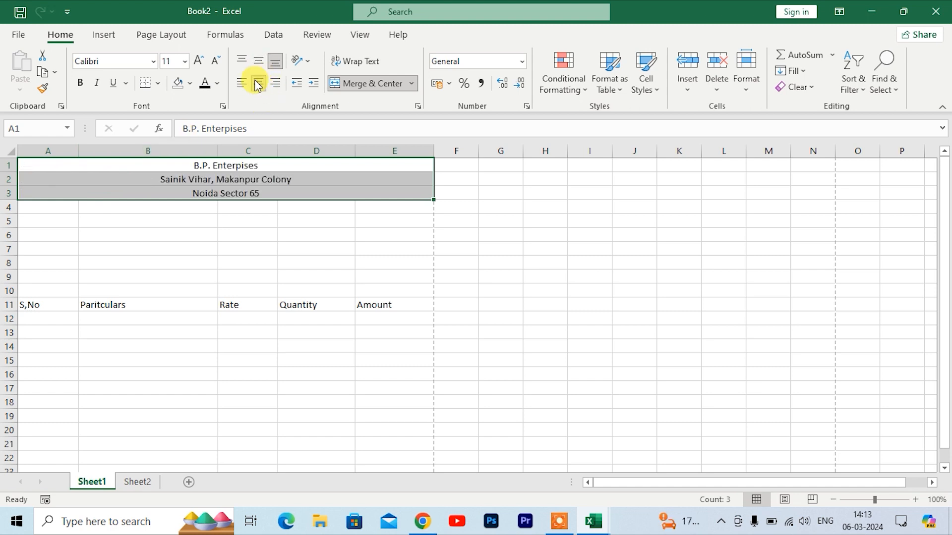
{"action": "left_click", "coordinate": [242, 61]}
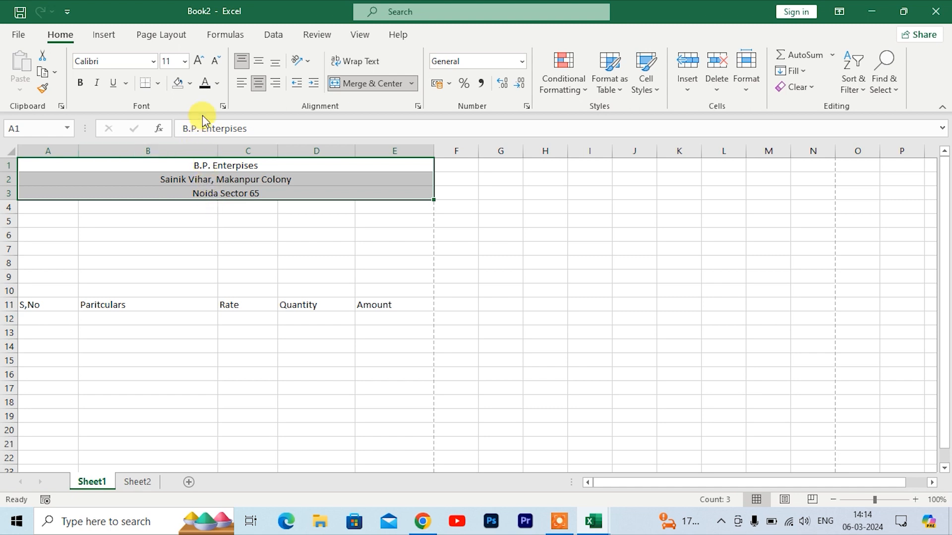
Step: Increase the font size of the company name and address lines to 18
{"action": "left_click", "coordinate": [198, 62]}
{"action": "left_click", "coordinate": [198, 61]}
{"action": "left_click", "coordinate": [198, 62]}
{"action": "left_click", "coordinate": [197, 62]}
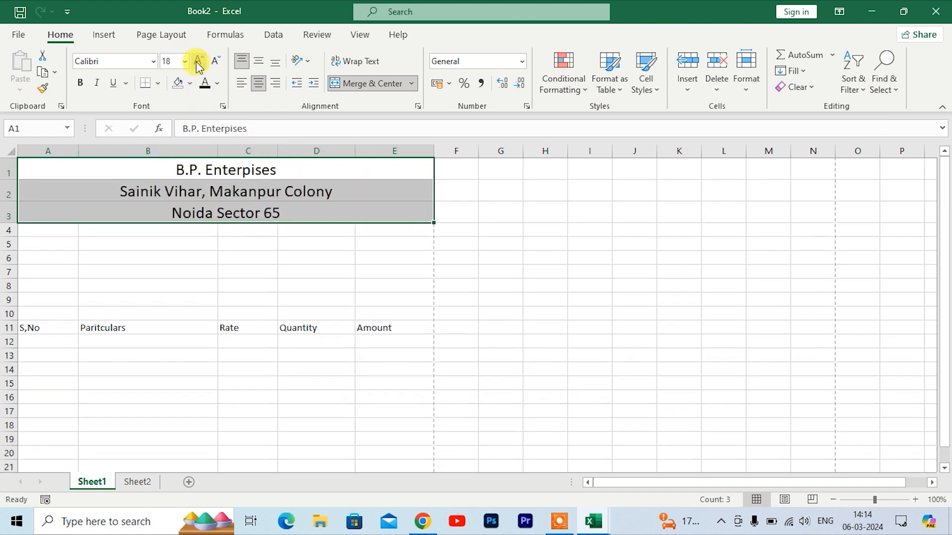
Step: Enter the title "INVOICE" in capitals in cell A4
{"action": "left_click", "coordinate": [58, 231]}
{"action": "type", "text": "Invoi"}
{"action": "key", "text": "BackSpace"}
{"action": "key", "text": "BackSpace"}
{"action": "key", "text": "BackSpace"}
{"action": "key", "text": "BackSpace"}
{"action": "key", "text": "BackSpace"}
{"action": "type", "text": "I"}
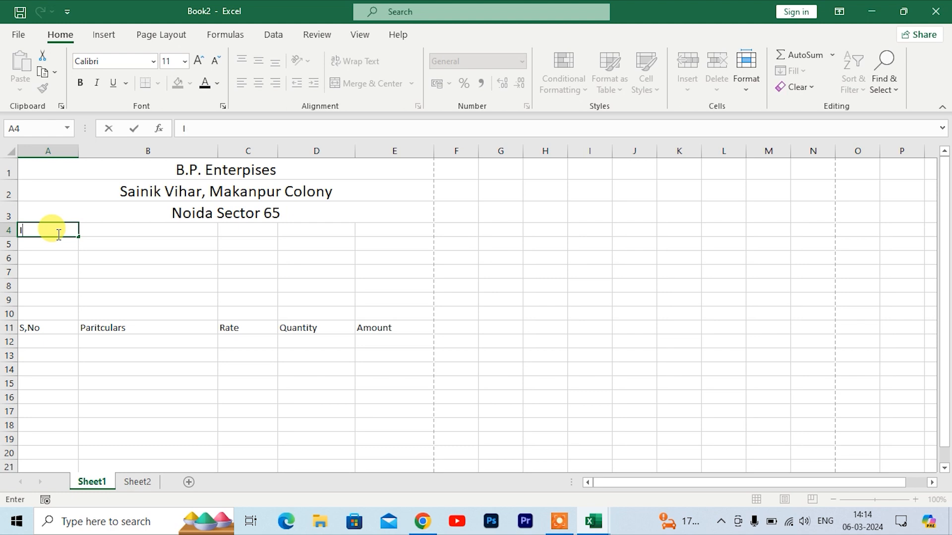
{"action": "type", "text": "NVOICE"}
{"action": "key", "text": "Return"}
Step: Merge A4:E4, centre and top-align the INVOICE title, and enlarge its font to suit the heading lines
{"action": "left_click_drag", "start_coordinate": [59, 231], "coordinate": [376, 229]}
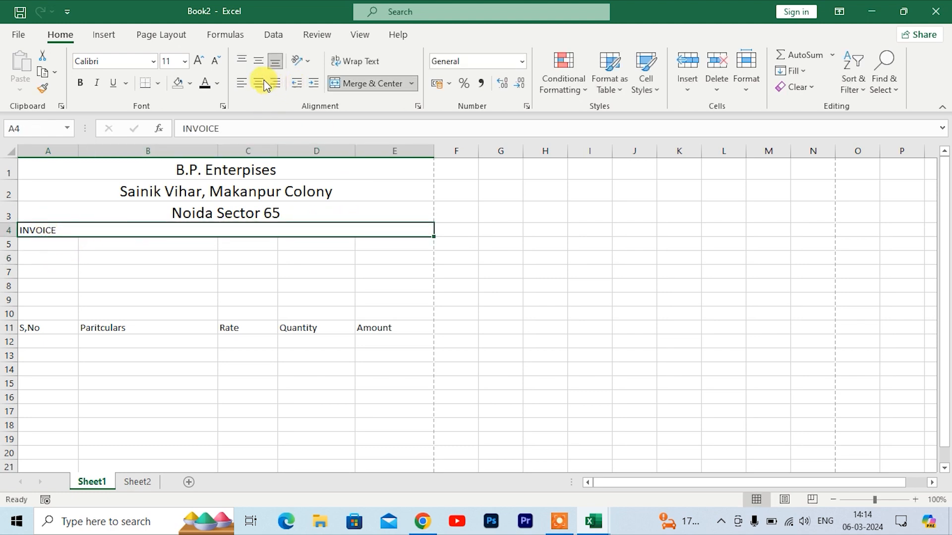
{"action": "left_click", "coordinate": [259, 83]}
{"action": "left_click", "coordinate": [243, 59]}
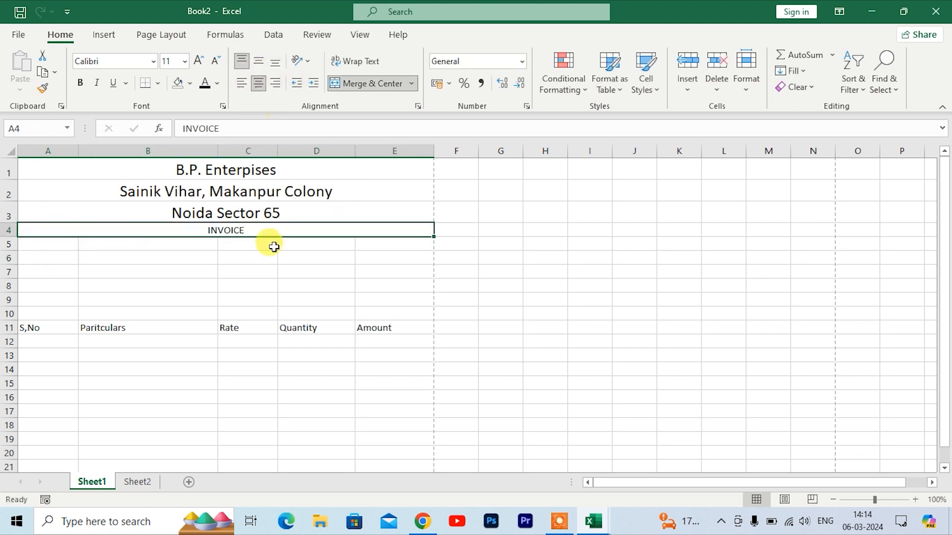
{"action": "left_click", "coordinate": [198, 62]}
{"action": "left_click", "coordinate": [198, 61]}
{"action": "left_click", "coordinate": [198, 62]}
Step: Enter the labels "Bill No" in A5 and "Date" in C5, and merge D5:E5 for the date value
{"action": "left_click", "coordinate": [47, 252]}
{"action": "type", "text": "bi"}
{"action": "key", "text": "BackSpace"}
{"action": "key", "text": "BackSpace"}
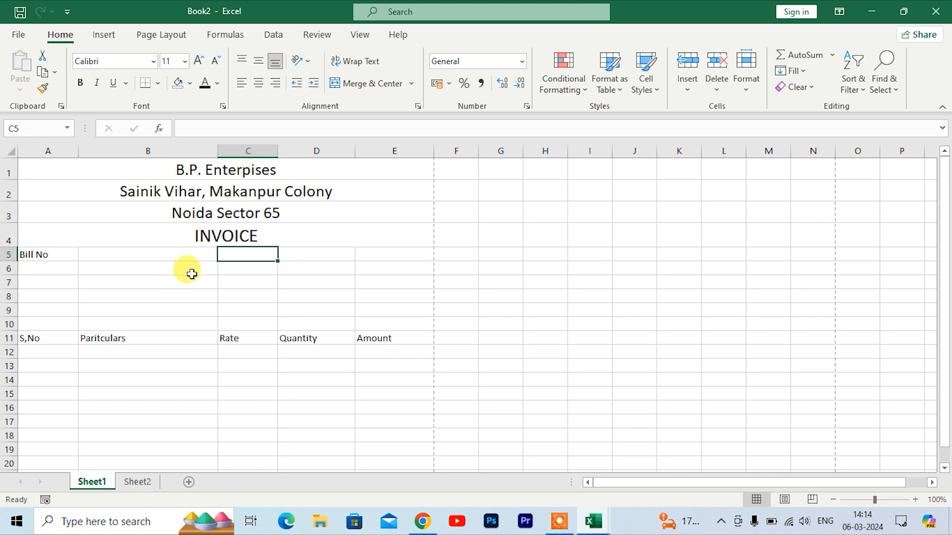
{"action": "type", "text": "DAte"}
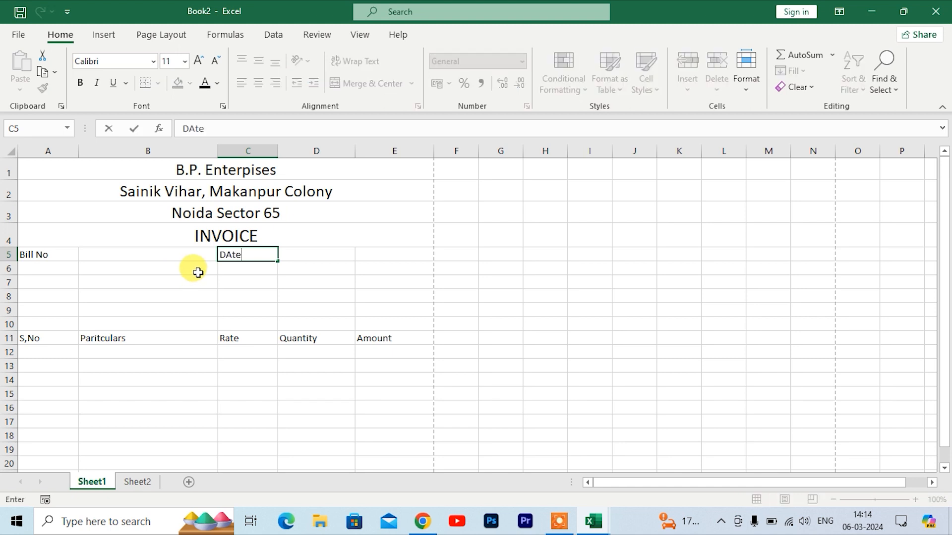
{"action": "left_click", "coordinate": [206, 285]}
{"action": "left_click_drag", "start_coordinate": [314, 251], "coordinate": [387, 255]}
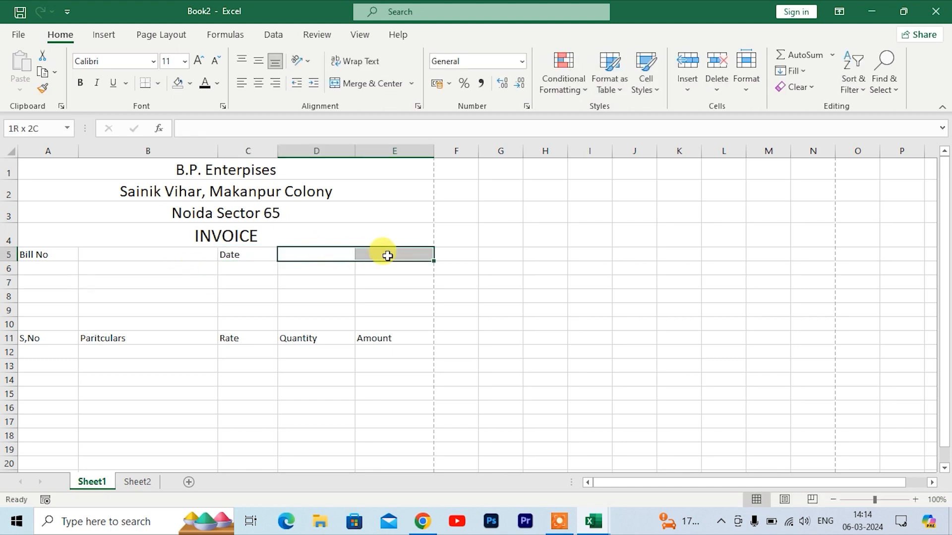
{"action": "left_click", "coordinate": [394, 84]}
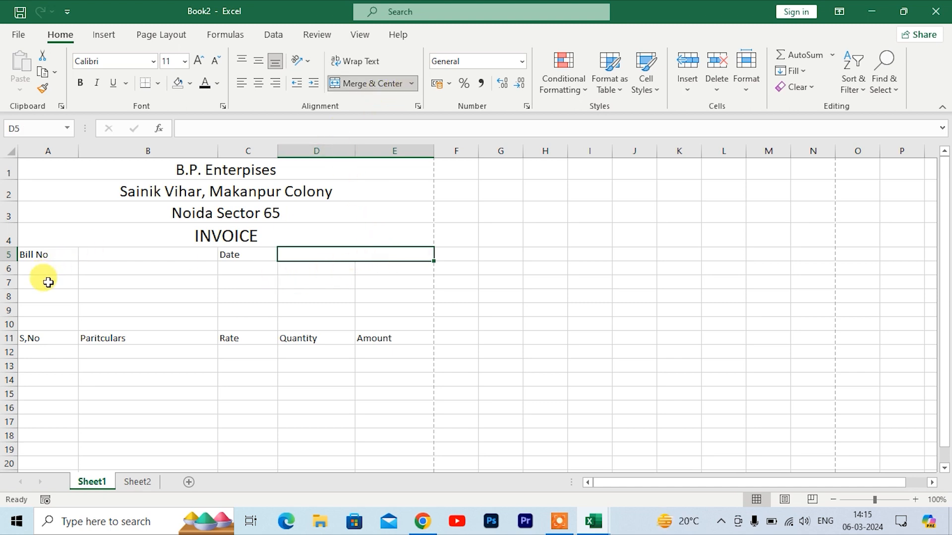
Step: Enter the customer labels "Name :", "Contact :" and "Address :" in cells A7 to A9
{"action": "left_click", "coordinate": [48, 282]}
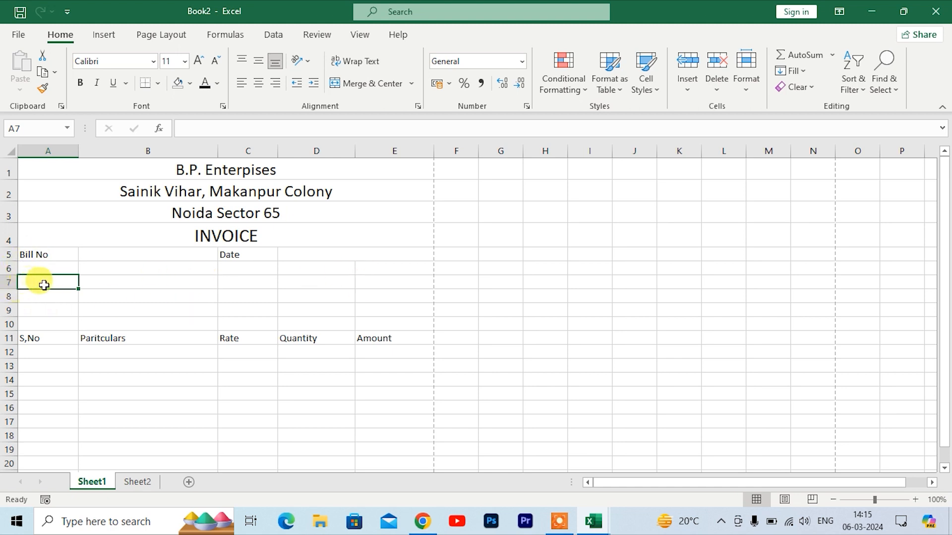
{"action": "type", "text": "Name :"}
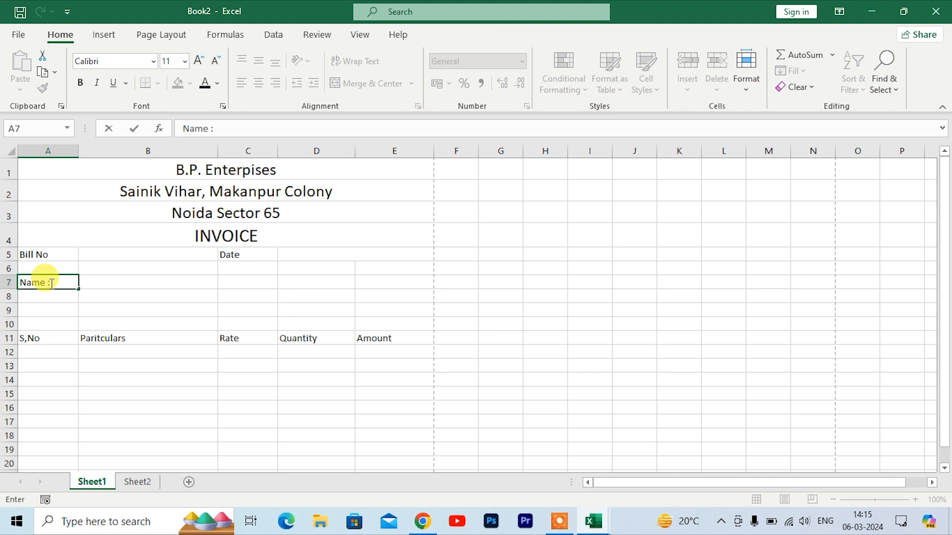
{"action": "key", "text": "Return"}
{"action": "type", "text": "Contact :"}
{"action": "key", "text": "Return"}
{"action": "type", "text": "Address"}
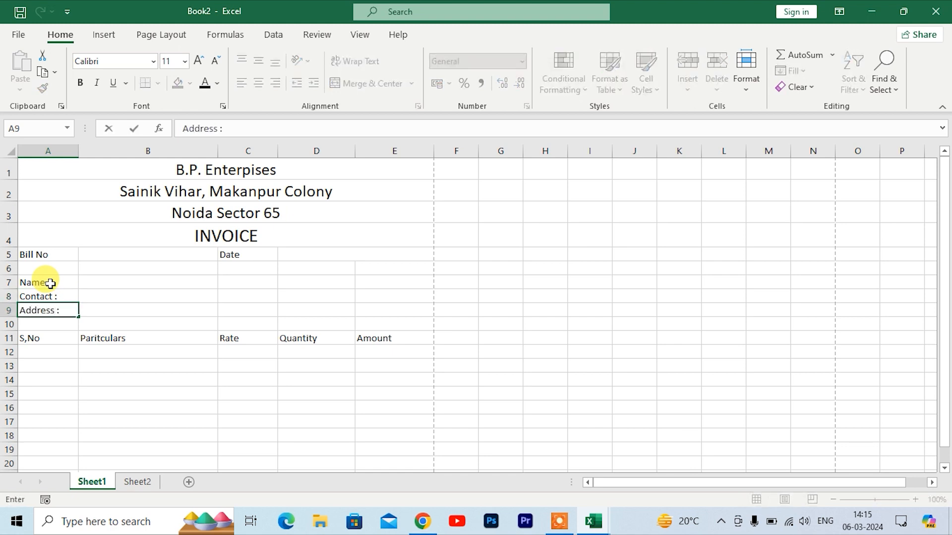
Step: Complete the "Address :" label in A9 and fill the company heading lines A1:E3 with bright cyan from the standard colours
{"action": "type", "text": " :"}
{"action": "left_click", "coordinate": [96, 327]}
{"action": "left_click_drag", "start_coordinate": [85, 167], "coordinate": [176, 217]}
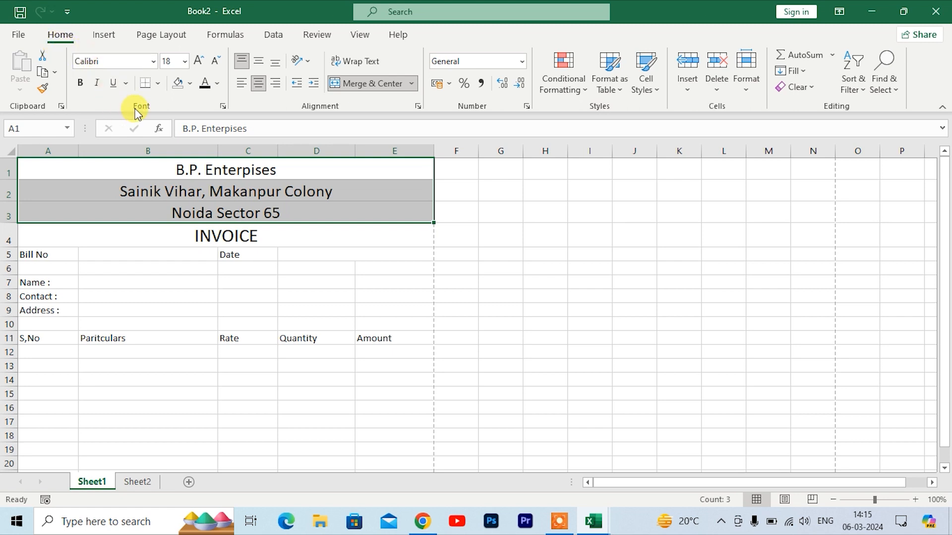
{"action": "left_click", "coordinate": [189, 84]}
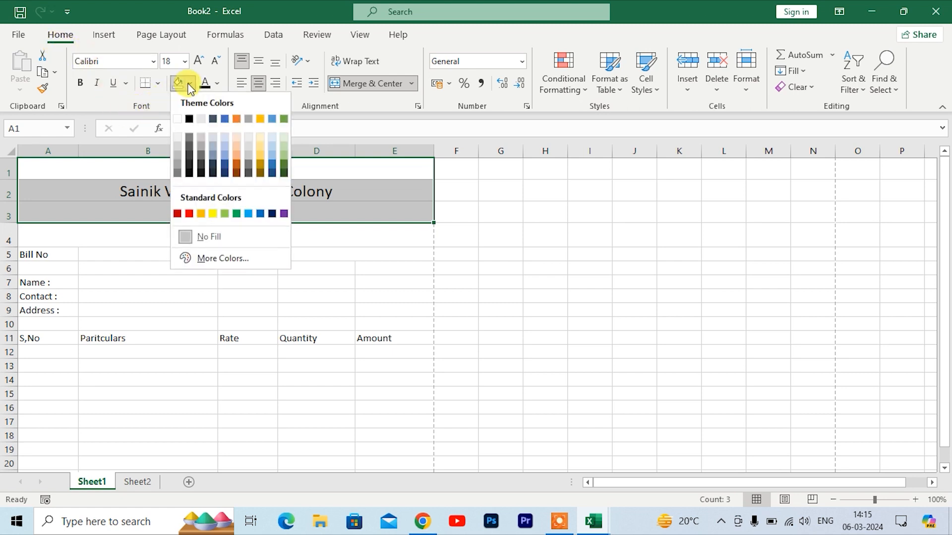
{"action": "left_click", "coordinate": [187, 263]}
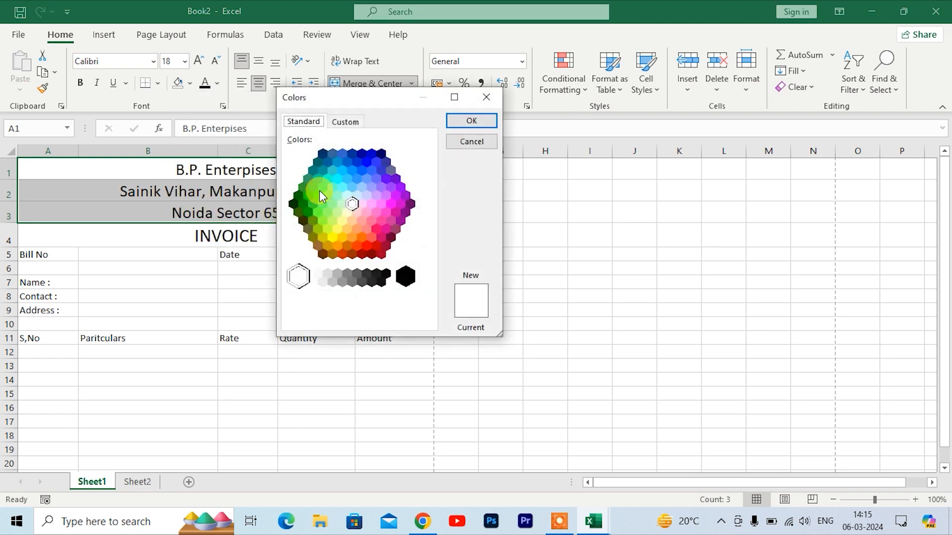
{"action": "left_click", "coordinate": [342, 188]}
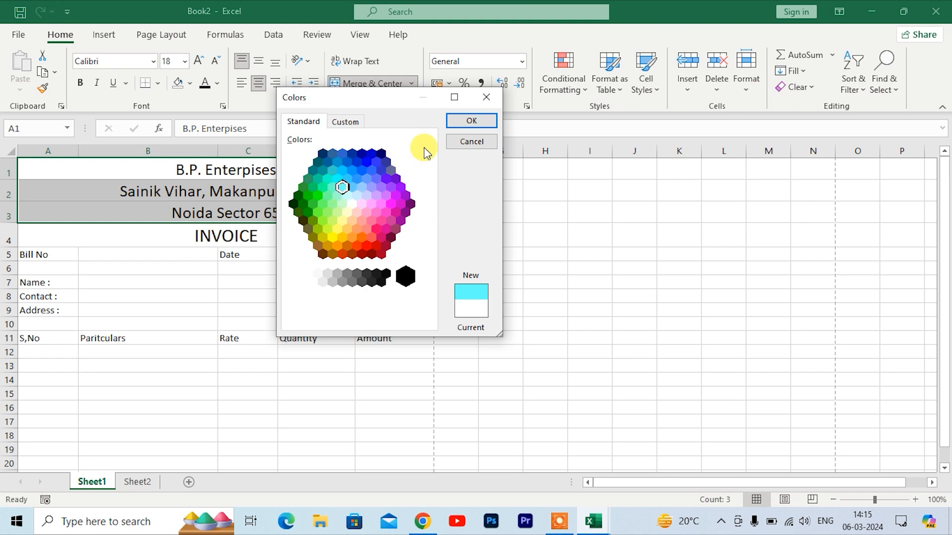
{"action": "left_click", "coordinate": [461, 125]}
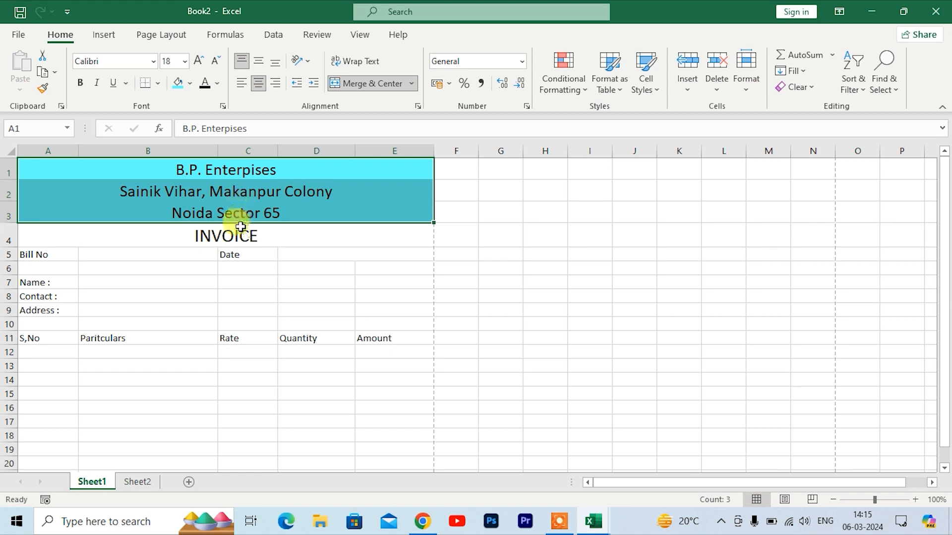
Step: Fill the merged INVOICE title in row 4 with light yellow from the standard colours
{"action": "left_click", "coordinate": [187, 237]}
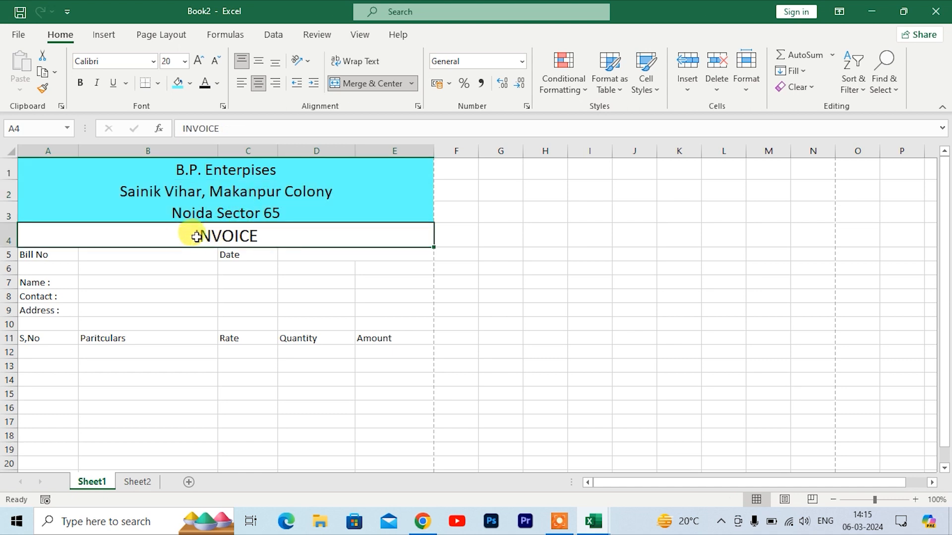
{"action": "left_click", "coordinate": [189, 83]}
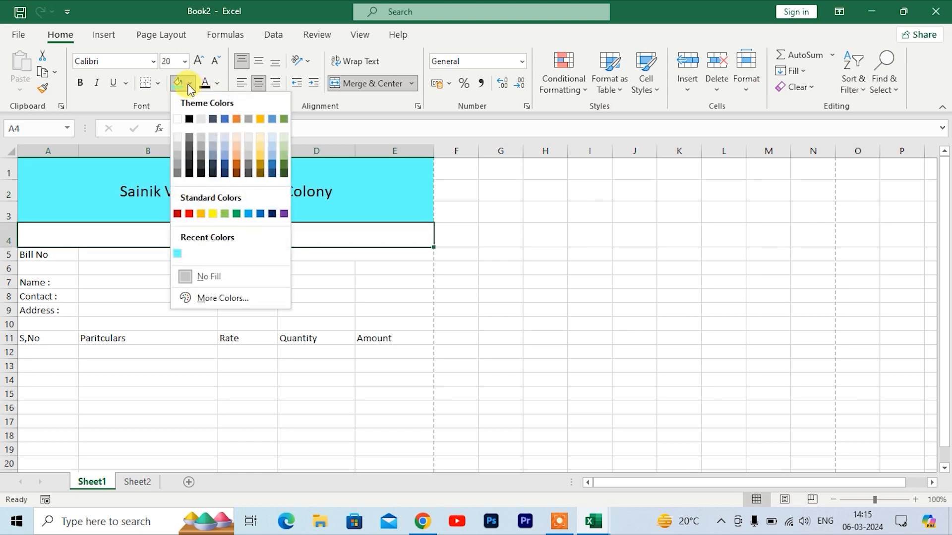
{"action": "left_click", "coordinate": [201, 300]}
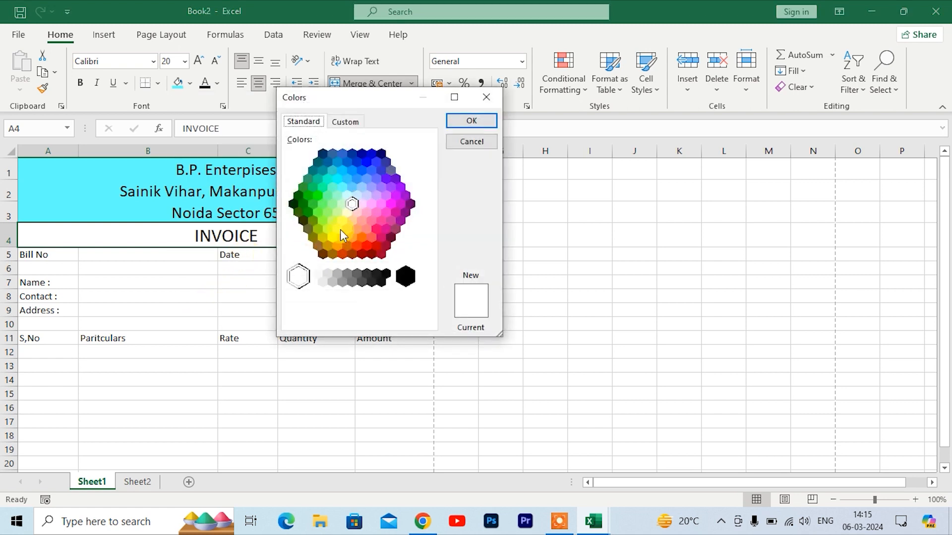
{"action": "left_click", "coordinate": [340, 222]}
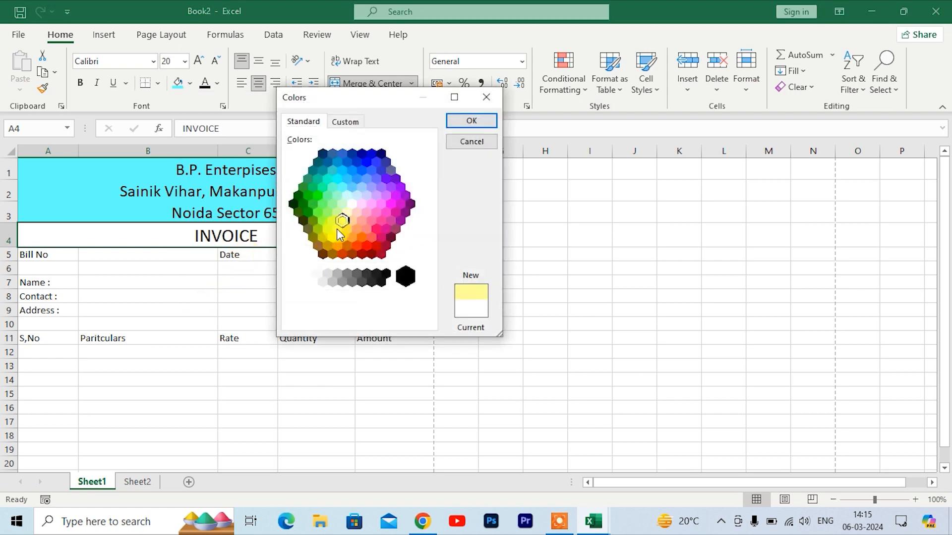
{"action": "left_click", "coordinate": [469, 121]}
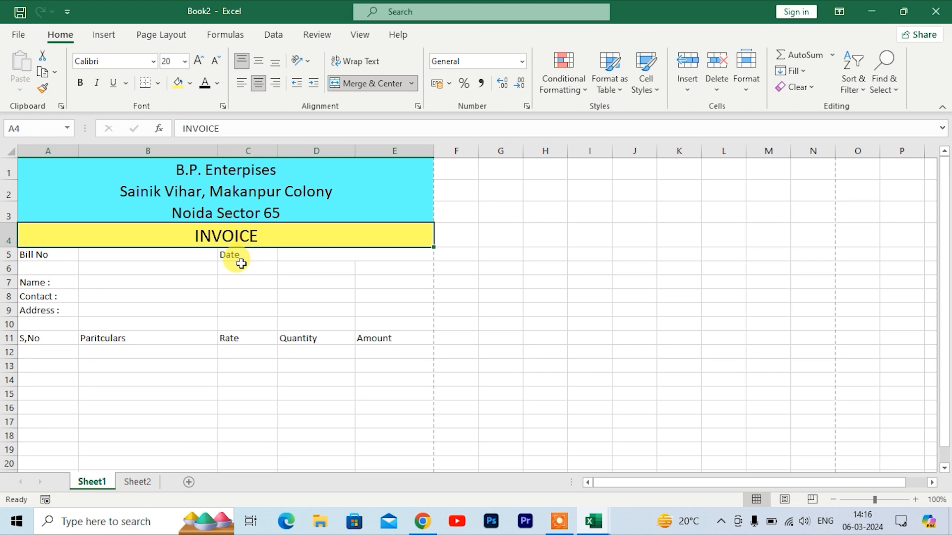
Step: Fill the table header cells A11:E11 with bright yellow and correct the heading in A11 to "S.No"
{"action": "left_click", "coordinate": [241, 264]}
{"action": "left_click", "coordinate": [31, 337]}
{"action": "left_click_drag", "start_coordinate": [31, 336], "coordinate": [372, 336]}
{"action": "left_click", "coordinate": [190, 84]}
{"action": "left_click", "coordinate": [208, 296]}
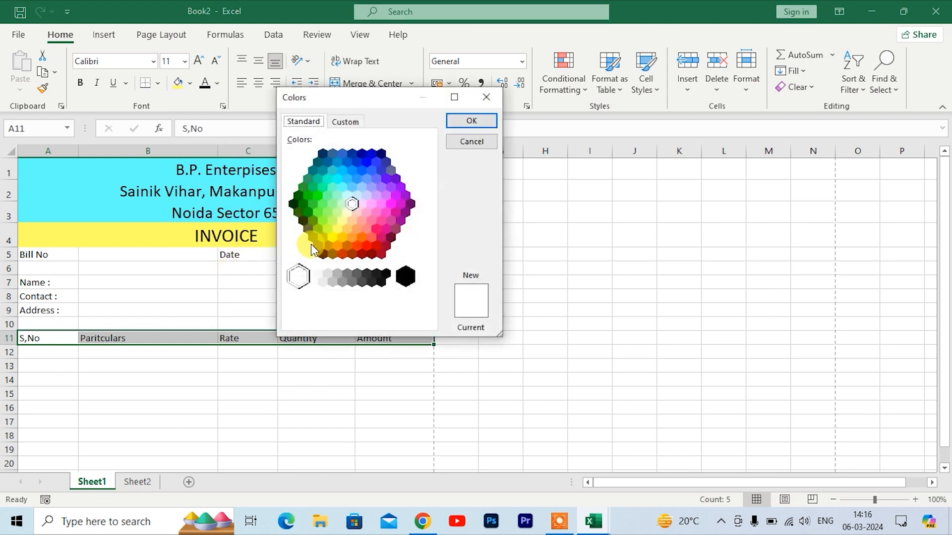
{"action": "left_click", "coordinate": [334, 236]}
{"action": "left_click", "coordinate": [471, 120]}
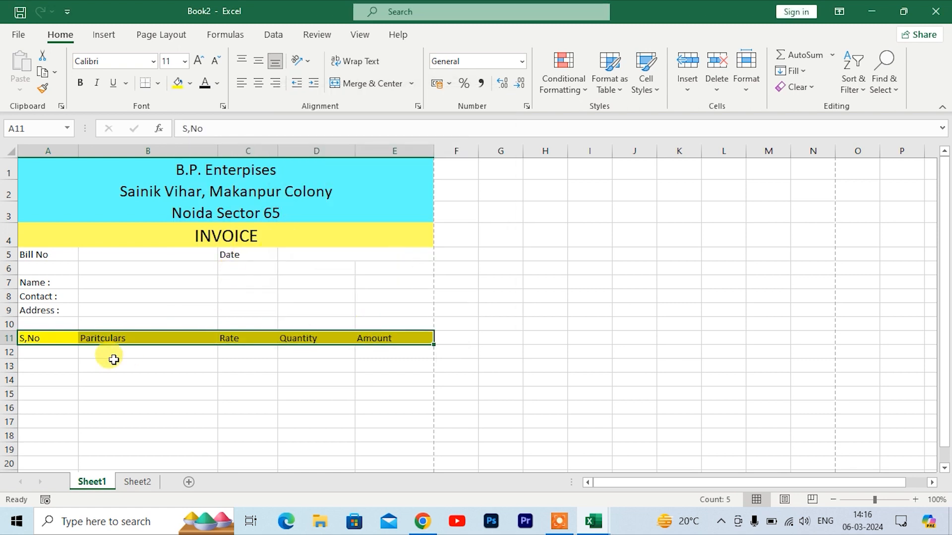
{"action": "double_click", "coordinate": [26, 339]}
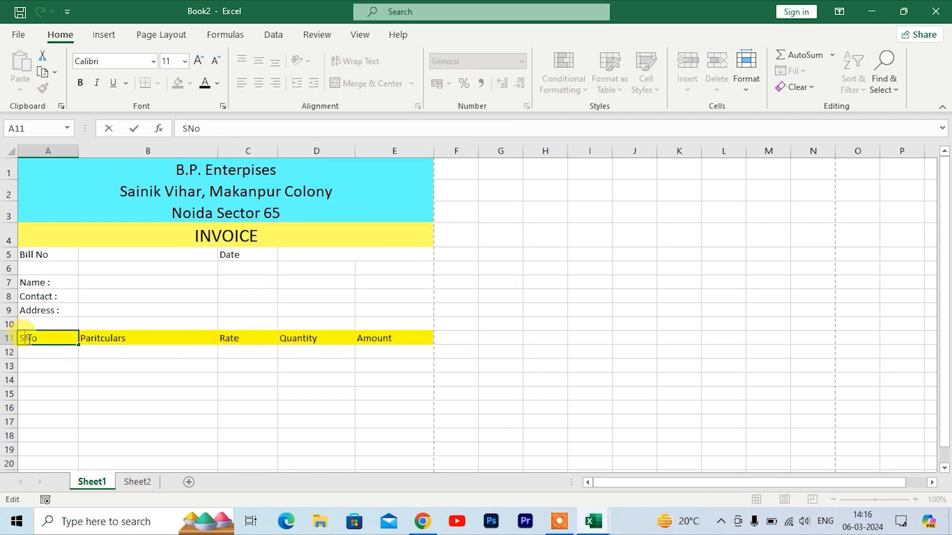
{"action": "left_click", "coordinate": [91, 449]}
Step: Fill the item table body A12:E27 with light mint green from the standard colours
{"action": "scroll", "coordinate": [37, 241], "scroll_direction": "down", "scroll_amount": 2}
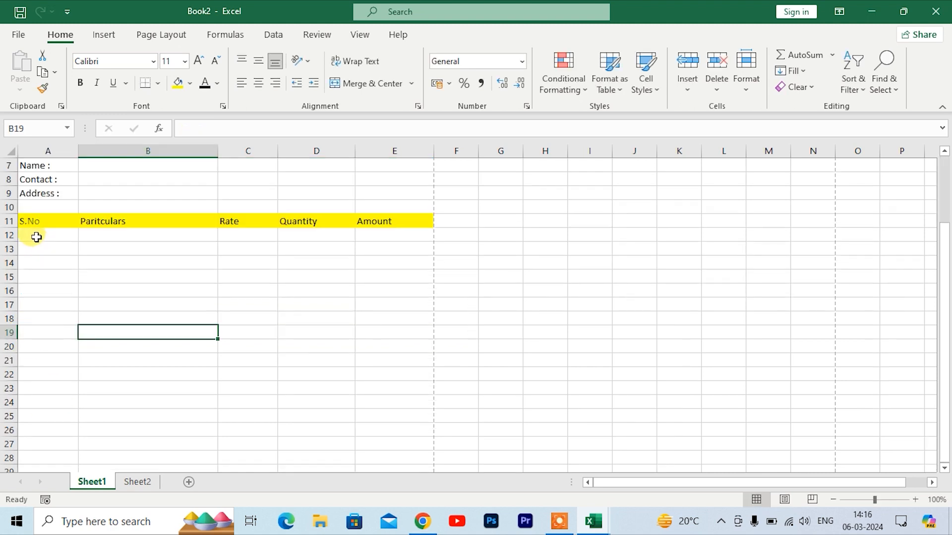
{"action": "left_click_drag", "start_coordinate": [35, 236], "coordinate": [395, 443]}
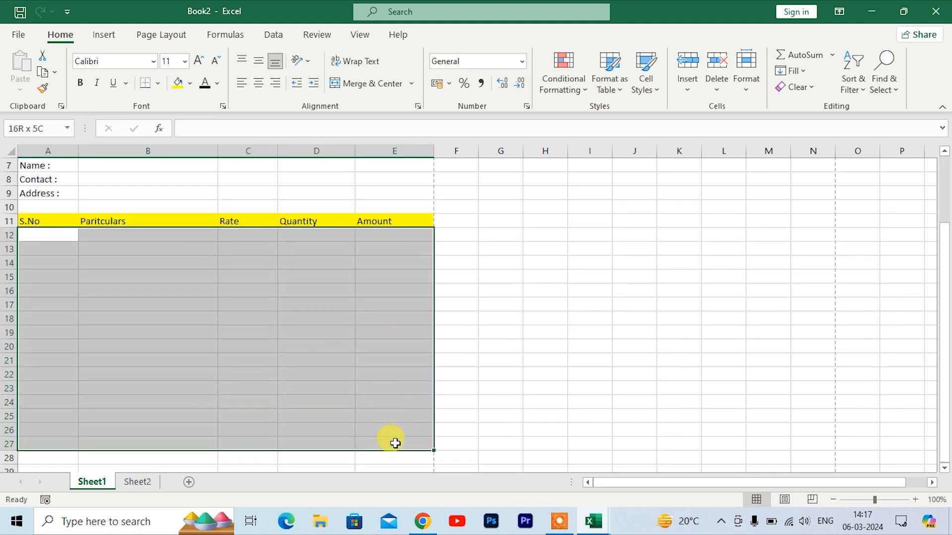
{"action": "left_click", "coordinate": [189, 83]}
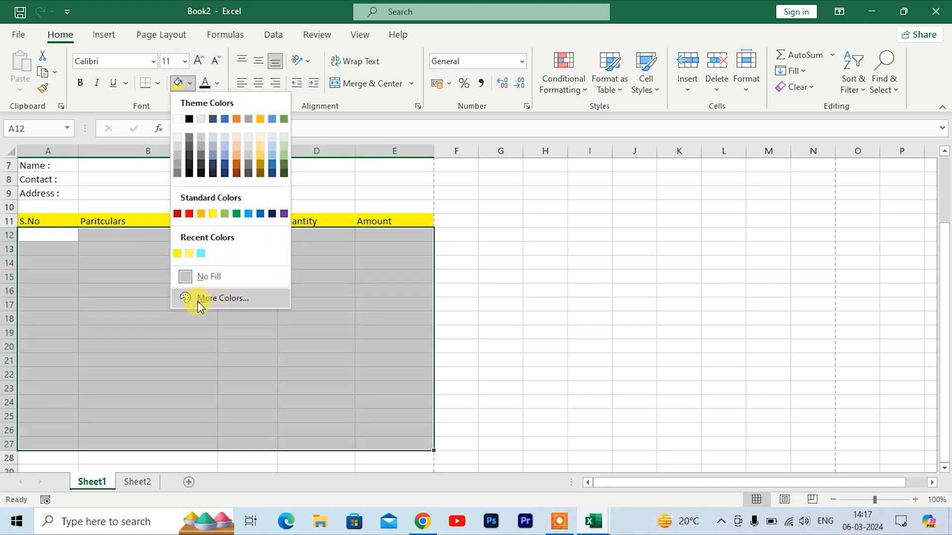
{"action": "left_click", "coordinate": [197, 300]}
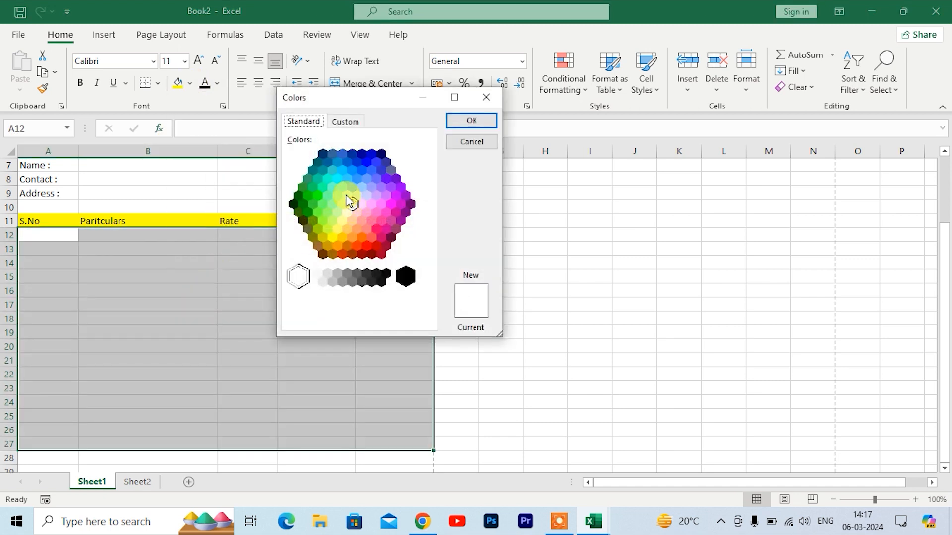
{"action": "left_click", "coordinate": [337, 194]}
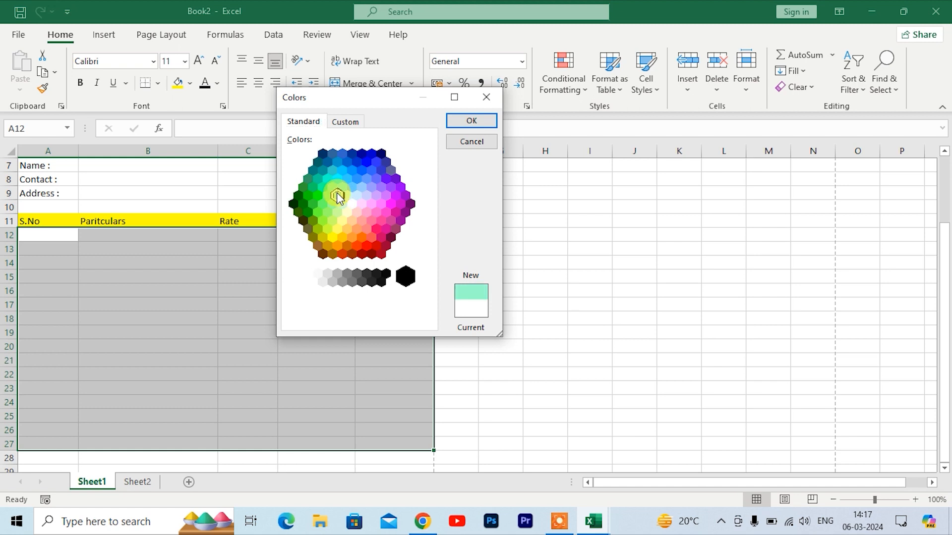
{"action": "left_click", "coordinate": [456, 124]}
{"action": "left_click", "coordinate": [303, 329]}
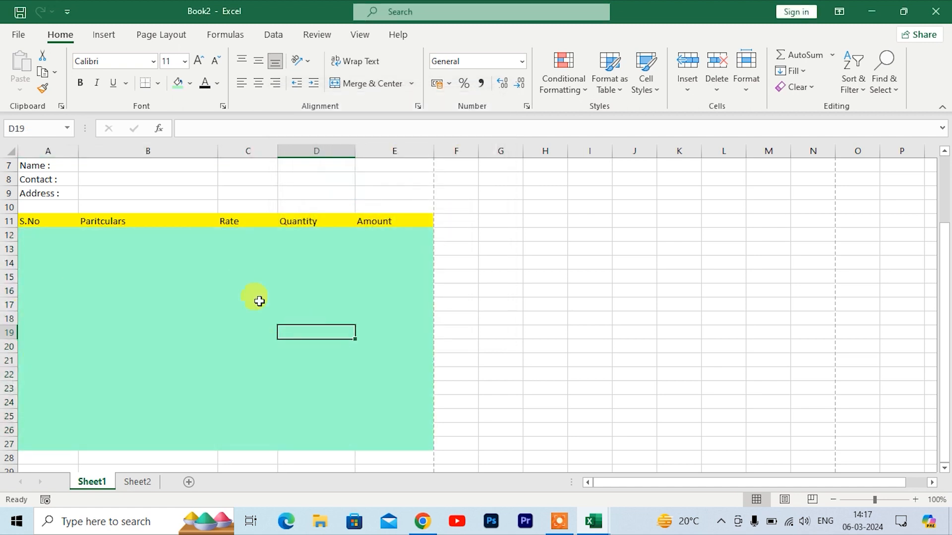
Step: Increase the font size to 14 for A5:E81, covering the bill details, customer details and item table
{"action": "scroll", "coordinate": [224, 291], "scroll_direction": "up", "scroll_amount": 2}
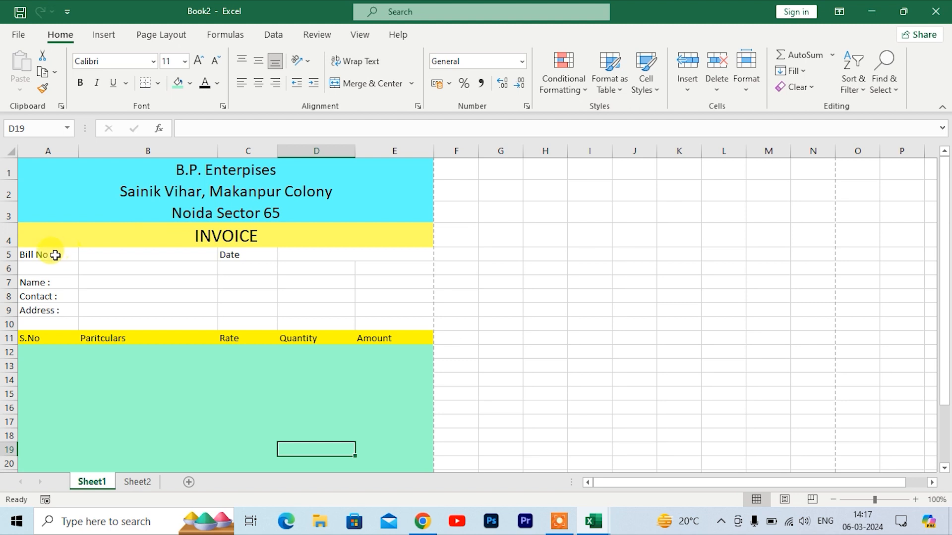
{"action": "left_click_drag", "start_coordinate": [46, 253], "coordinate": [320, 355]}
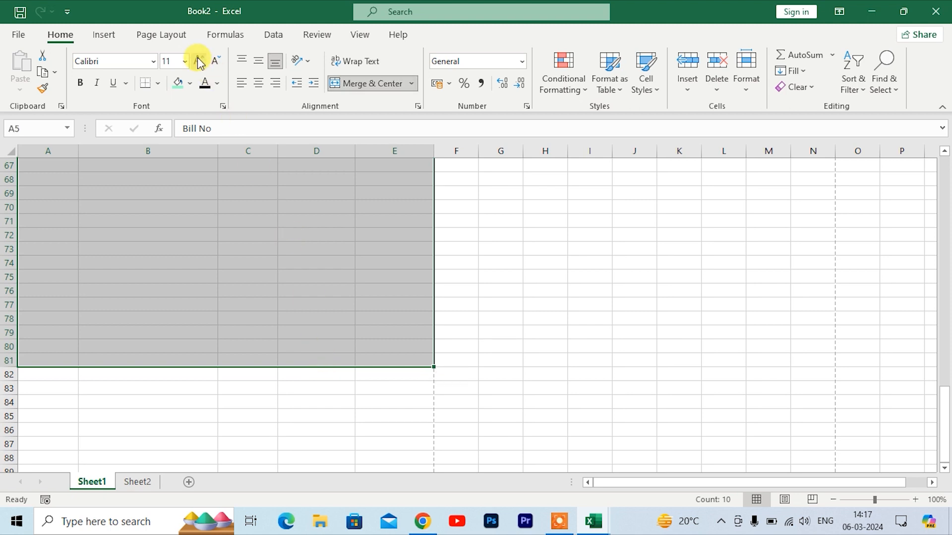
{"action": "left_click", "coordinate": [198, 61]}
{"action": "left_click", "coordinate": [198, 60]}
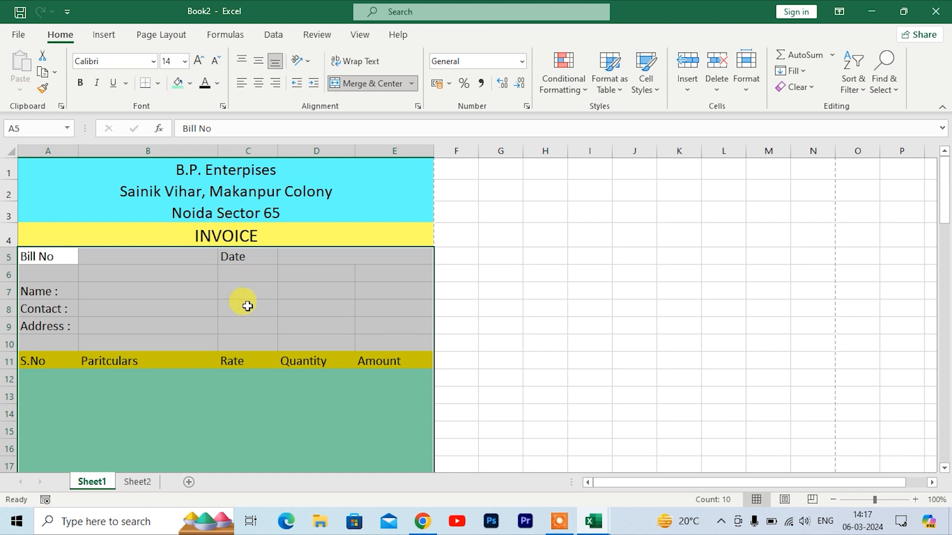
{"action": "left_click", "coordinate": [187, 424]}
Step: Apply outside borders to the S.No column of the item table, A11:A27
{"action": "left_click_drag", "start_coordinate": [41, 360], "coordinate": [66, 238]}
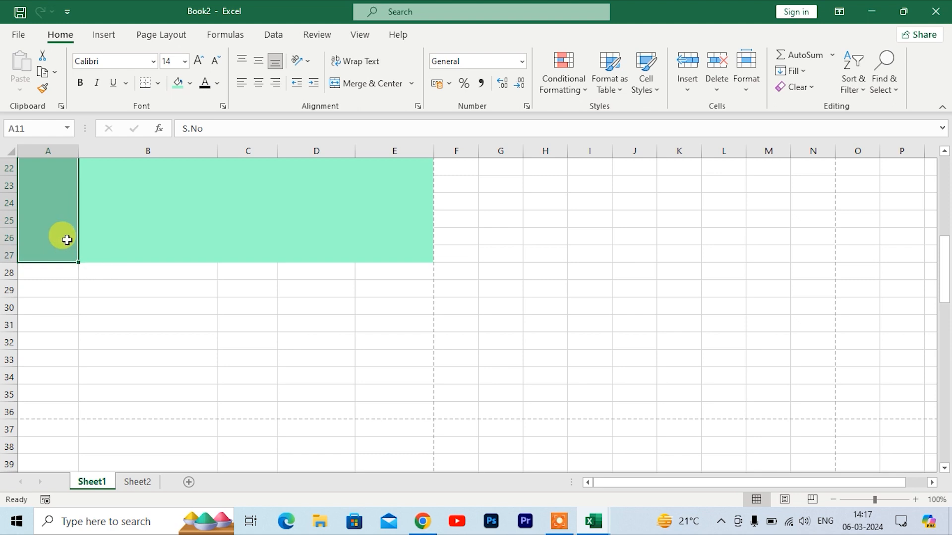
{"action": "left_click", "coordinate": [159, 86]}
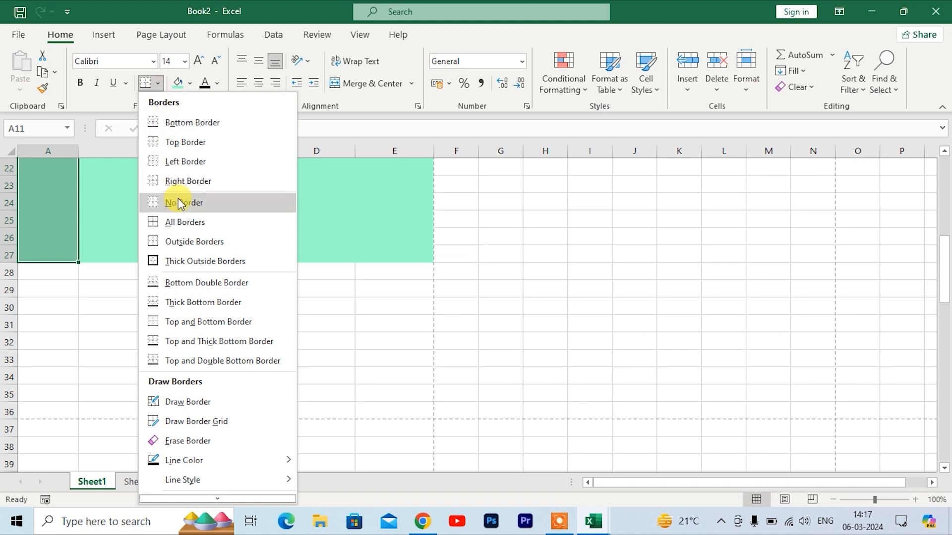
{"action": "left_click", "coordinate": [184, 244]}
{"action": "scroll", "coordinate": [104, 259], "scroll_direction": "up", "scroll_amount": 6}
{"action": "left_click", "coordinate": [108, 350]}
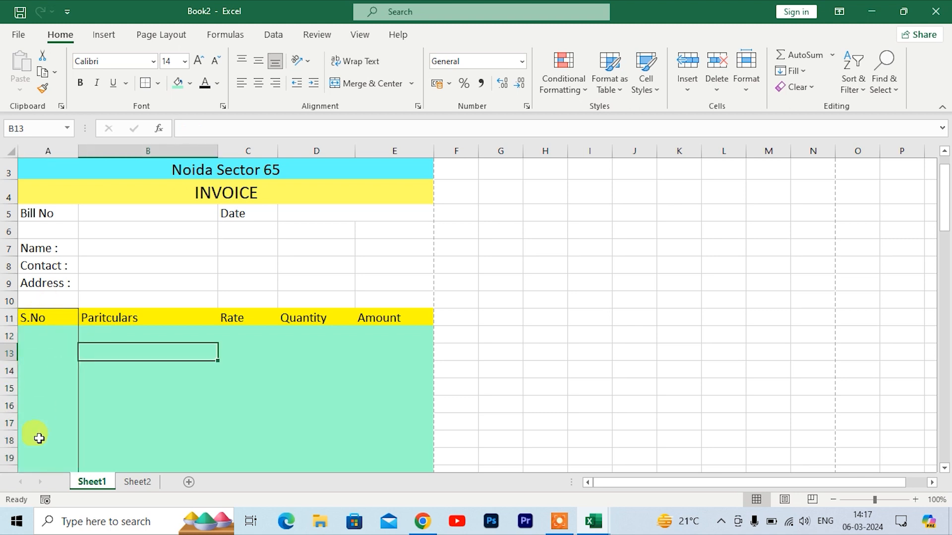
Step: Apply the same outside borders separately to the particulars, rate, quantity and amount columns, B to E, from row 11 to 27
{"action": "left_click_drag", "start_coordinate": [108, 318], "coordinate": [131, 242]}
{"action": "scroll", "coordinate": [231, 329], "scroll_direction": "up", "scroll_amount": 7}
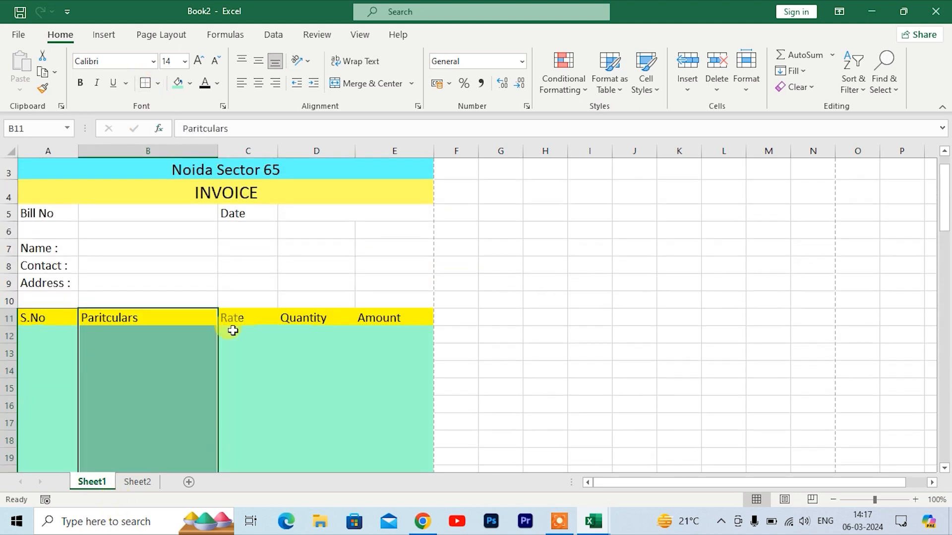
{"action": "left_click_drag", "start_coordinate": [238, 313], "coordinate": [244, 263]}
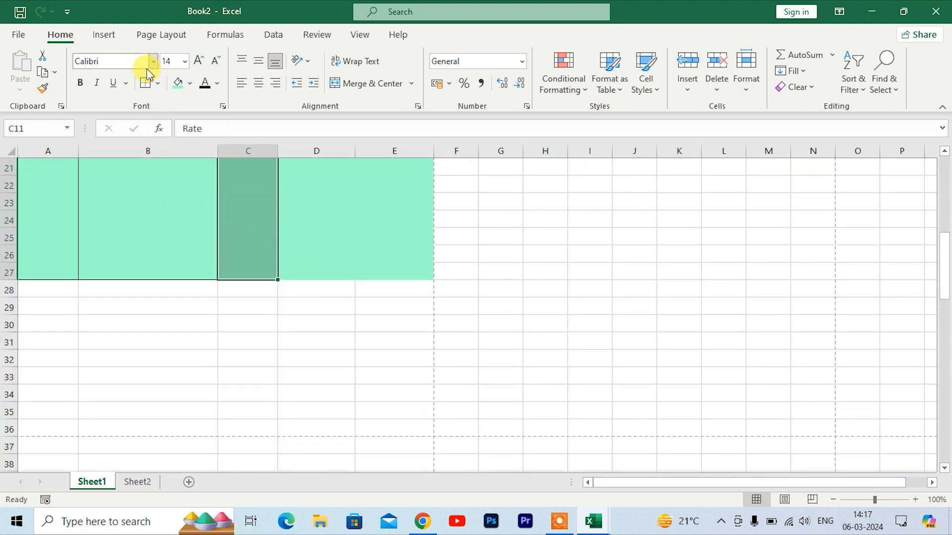
{"action": "scroll", "coordinate": [334, 389], "scroll_direction": "up", "scroll_amount": 6}
{"action": "left_click", "coordinate": [311, 315]}
{"action": "left_click", "coordinate": [315, 374]}
{"action": "left_click_drag", "start_coordinate": [316, 311], "coordinate": [313, 377]}
{"action": "scroll", "coordinate": [385, 317], "scroll_direction": "up", "scroll_amount": 5}
{"action": "left_click_drag", "start_coordinate": [384, 317], "coordinate": [395, 219]}
{"action": "scroll", "coordinate": [370, 385], "scroll_direction": "up", "scroll_amount": 7}
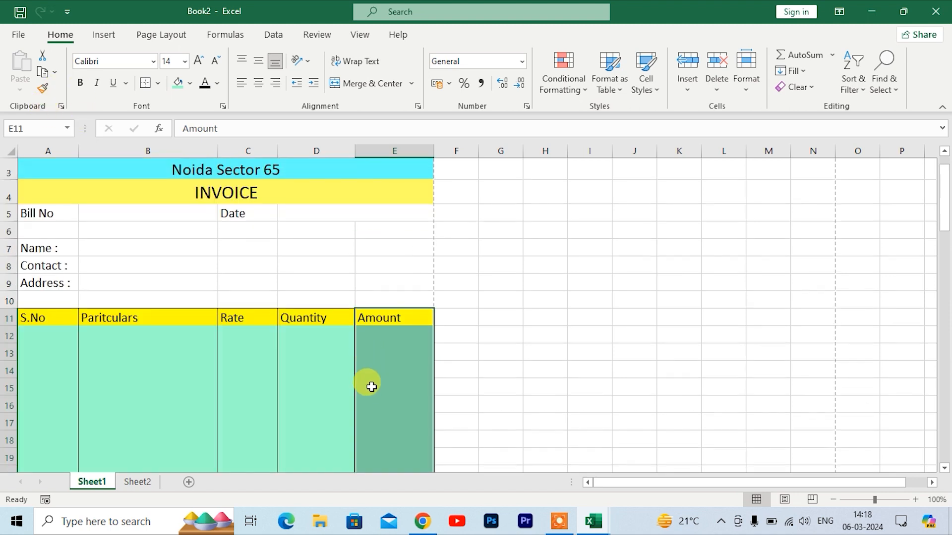
{"action": "left_click", "coordinate": [213, 390]}
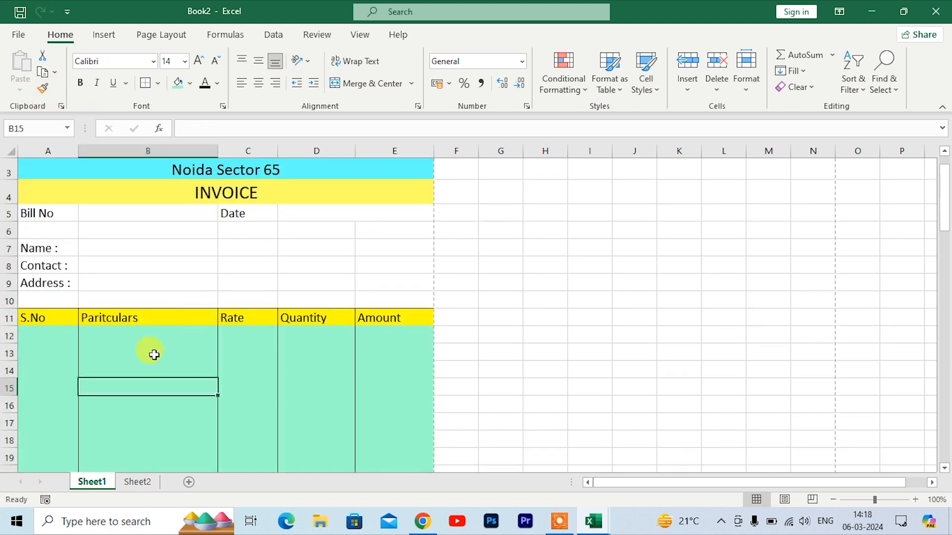
Step: Start a data validation rule of type List for the first particulars cell, B12, and point its source to Sheet2
{"action": "left_click", "coordinate": [114, 334]}
{"action": "left_click", "coordinate": [133, 381]}
{"action": "left_click", "coordinate": [116, 336]}
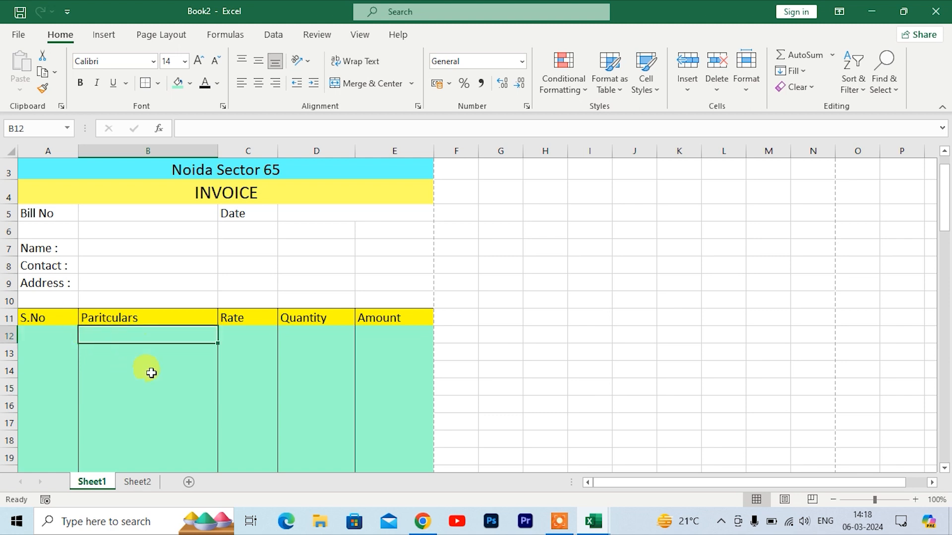
{"action": "left_click", "coordinate": [272, 36]}
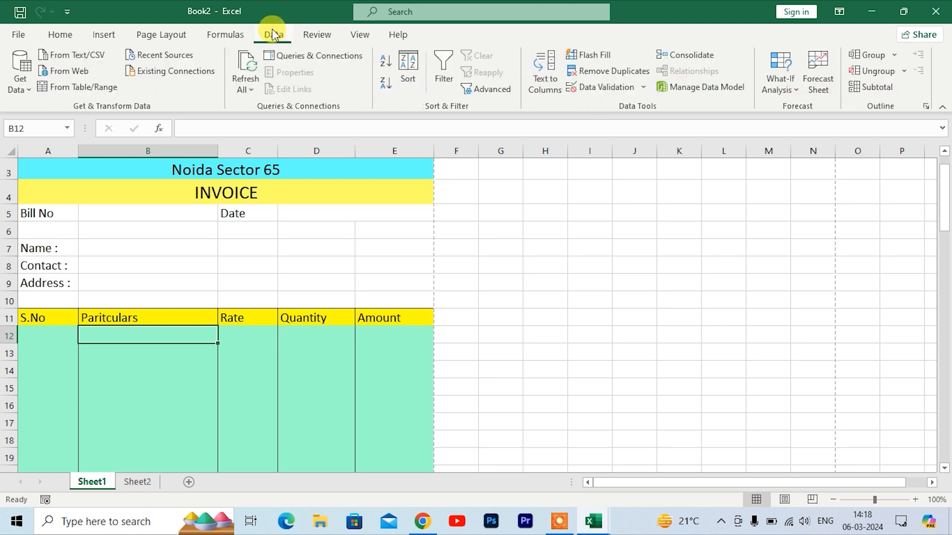
{"action": "left_click", "coordinate": [617, 89]}
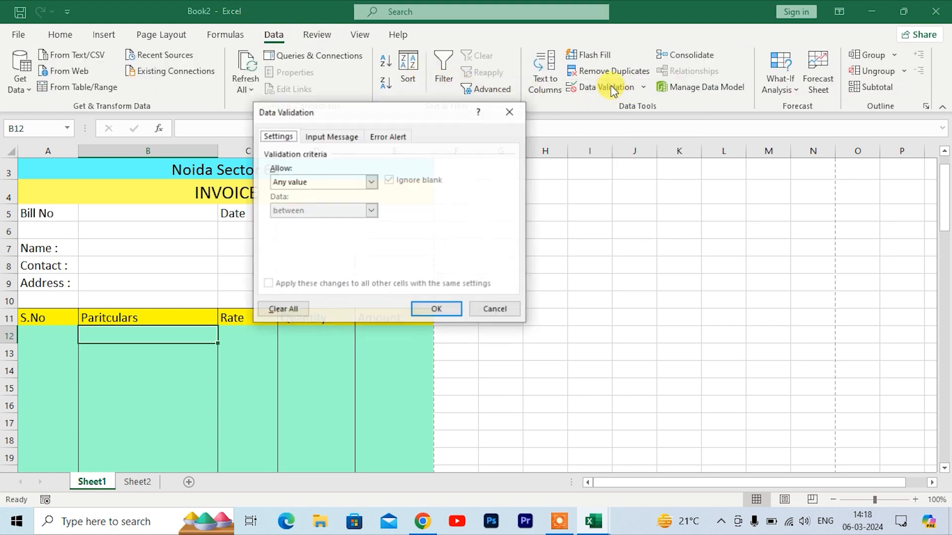
{"action": "left_click", "coordinate": [371, 182]}
{"action": "left_click", "coordinate": [296, 218]}
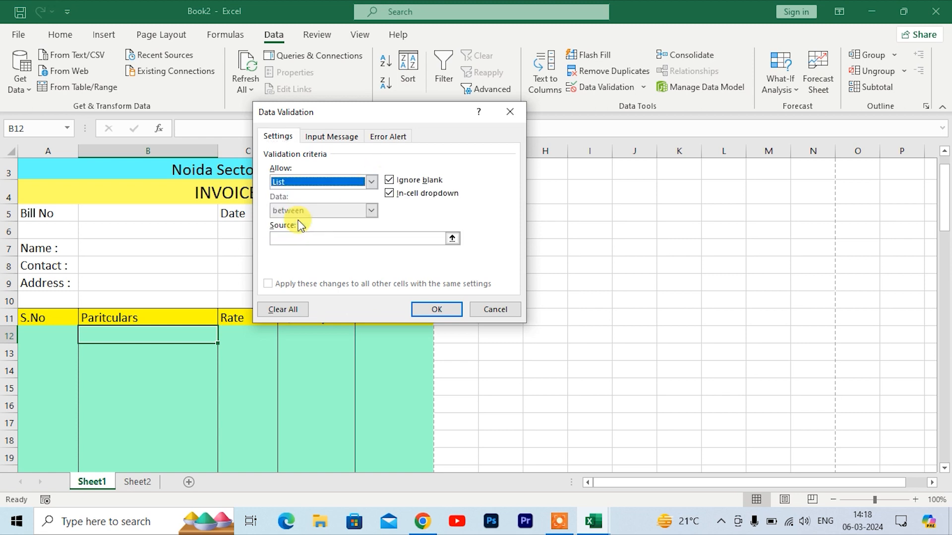
{"action": "left_click", "coordinate": [271, 239]}
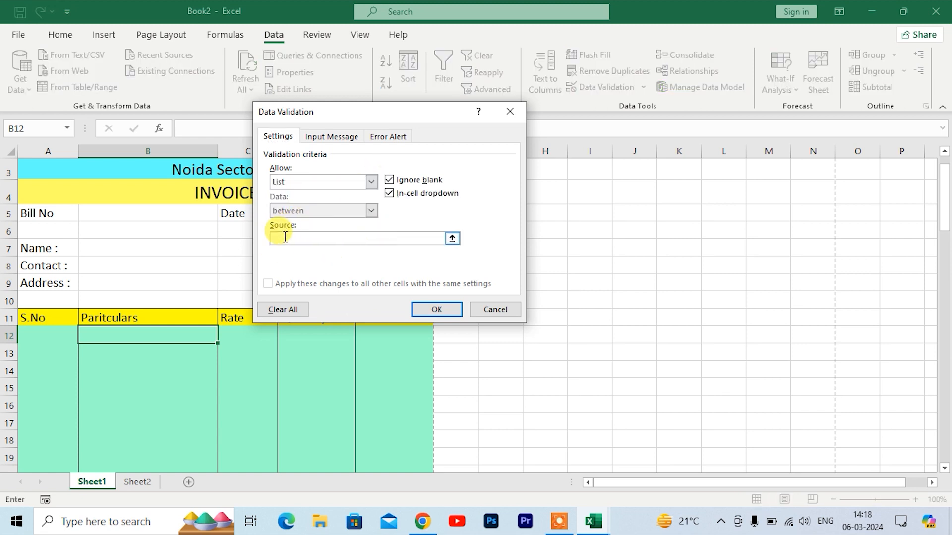
{"action": "left_click", "coordinate": [134, 482]}
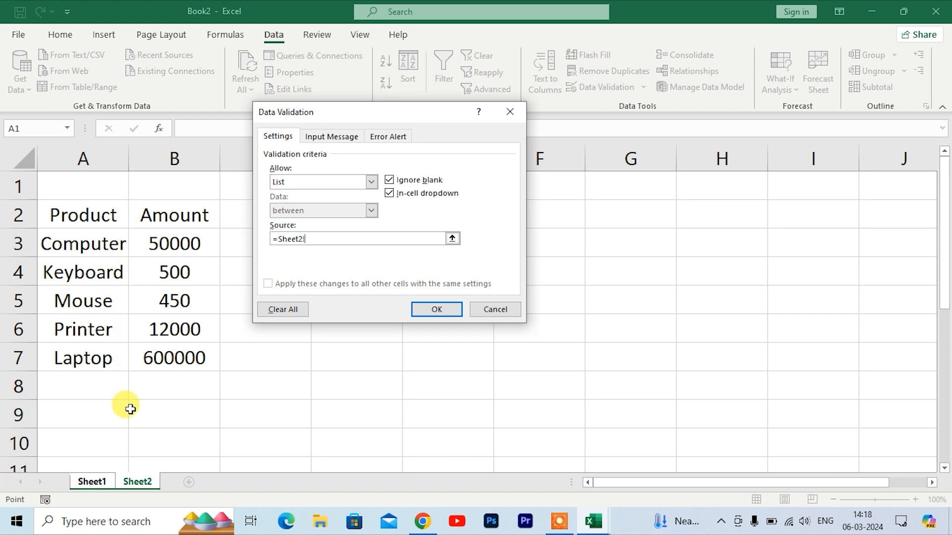
Step: Try to use the Sheet2 range A2:B7 as the list source, and clear that source entry
{"action": "left_click_drag", "start_coordinate": [85, 214], "coordinate": [177, 352]}
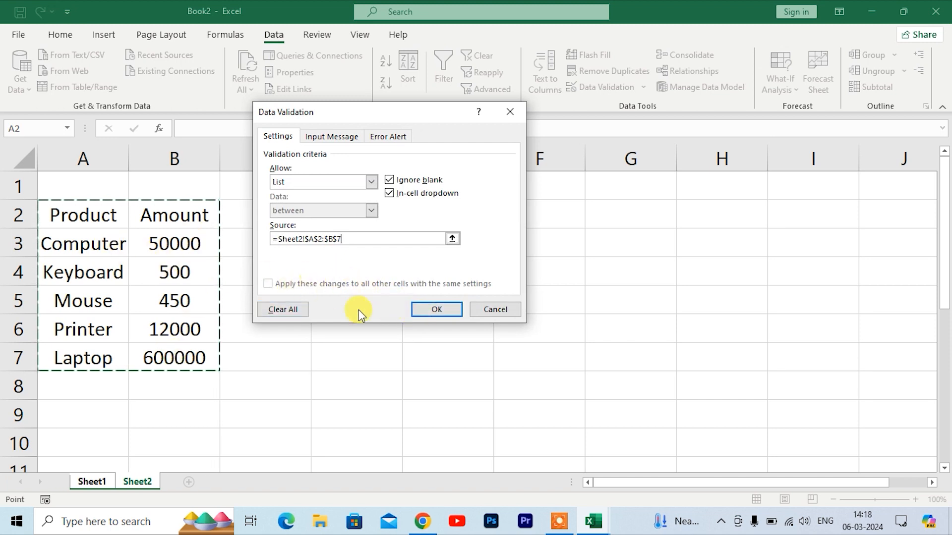
{"action": "left_click", "coordinate": [438, 311]}
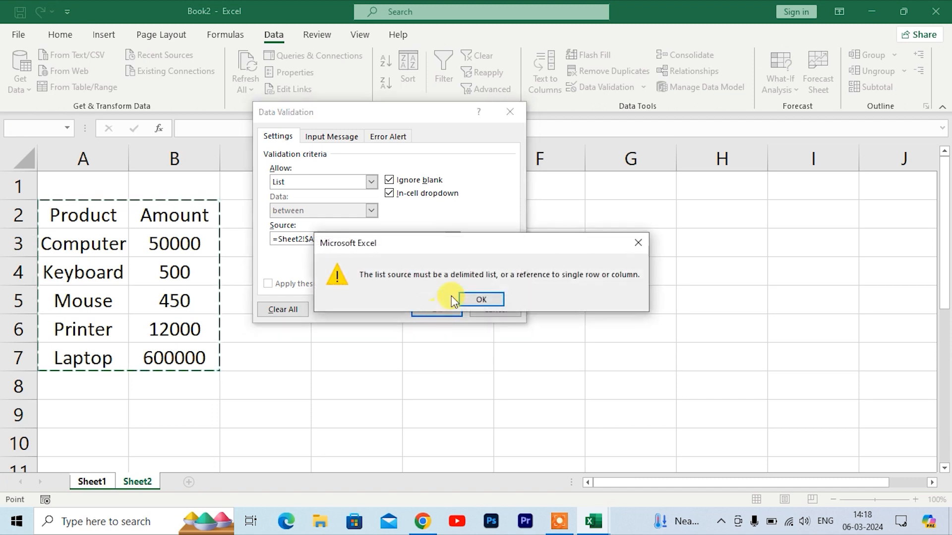
{"action": "left_click", "coordinate": [638, 243]}
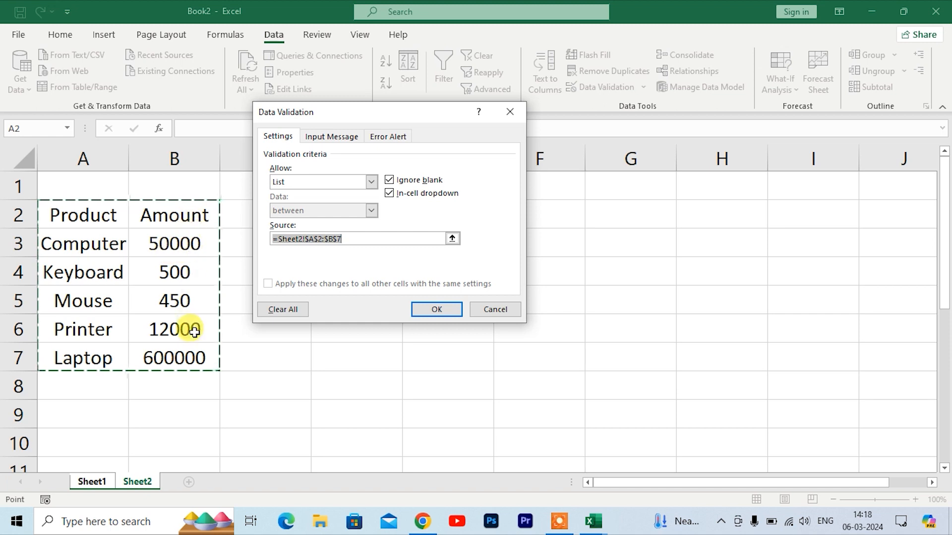
{"action": "key", "text": "BackSpace"}
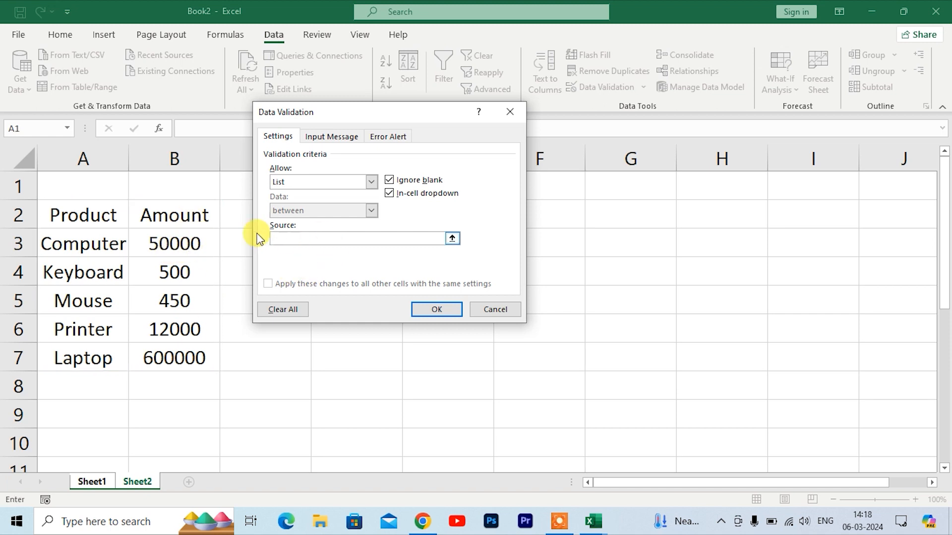
Step: Set the product names in Sheet2 A3:A7 as the list source and apply the validation to B12
{"action": "left_click_drag", "start_coordinate": [83, 245], "coordinate": [83, 355]}
{"action": "left_click", "coordinate": [435, 308]}
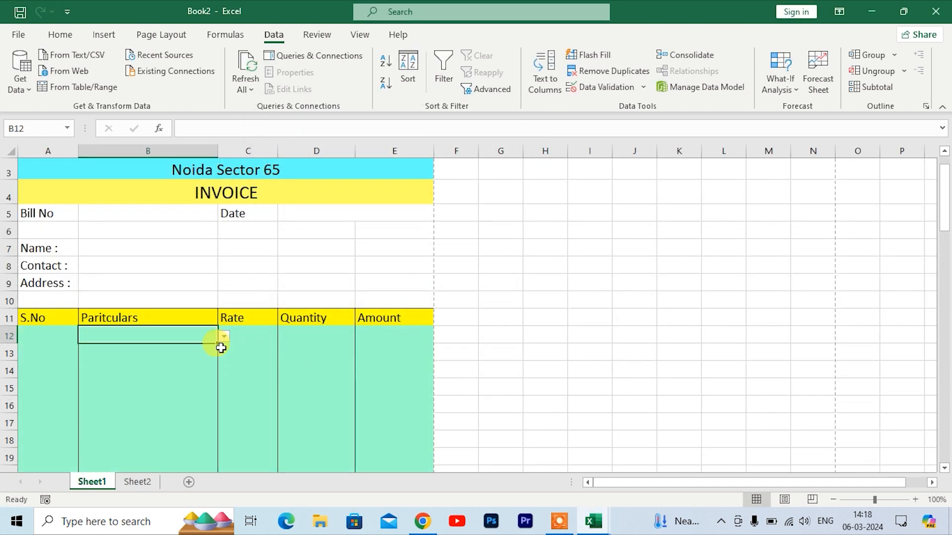
{"action": "left_click", "coordinate": [163, 383]}
{"action": "left_click", "coordinate": [159, 336]}
{"action": "left_click", "coordinate": [202, 369]}
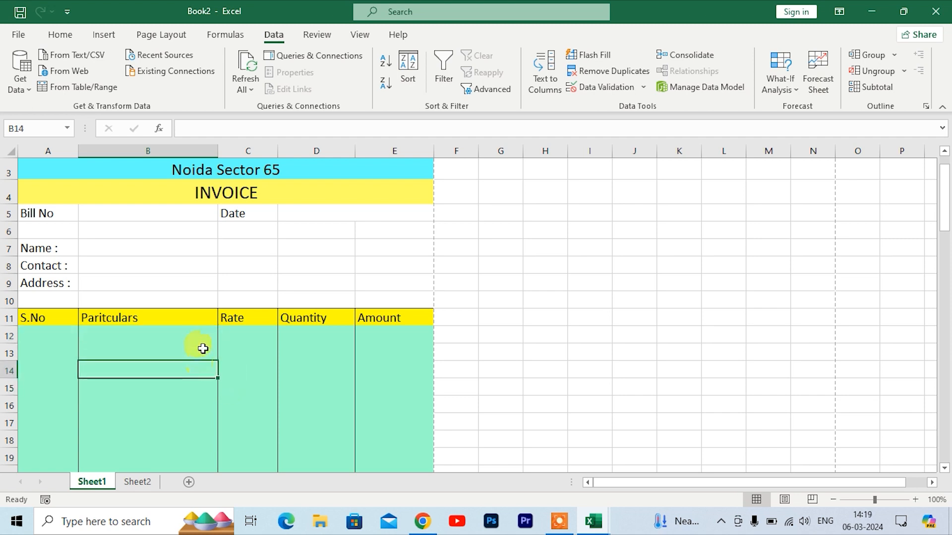
Step: Apply a List data validation to the remaining particulars cells B13:B27, using the Sheet2 product names as source
{"action": "left_click_drag", "start_coordinate": [199, 344], "coordinate": [198, 320]}
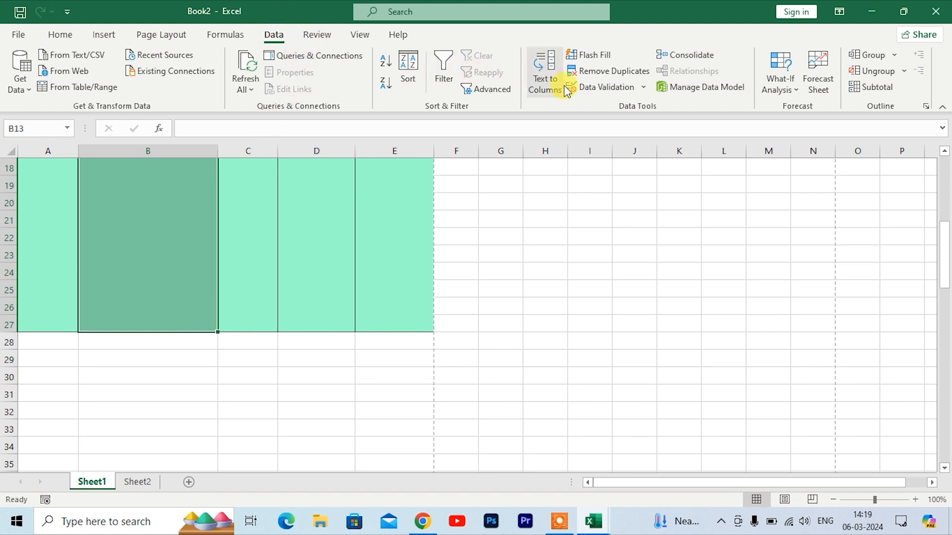
{"action": "left_click", "coordinate": [597, 88]}
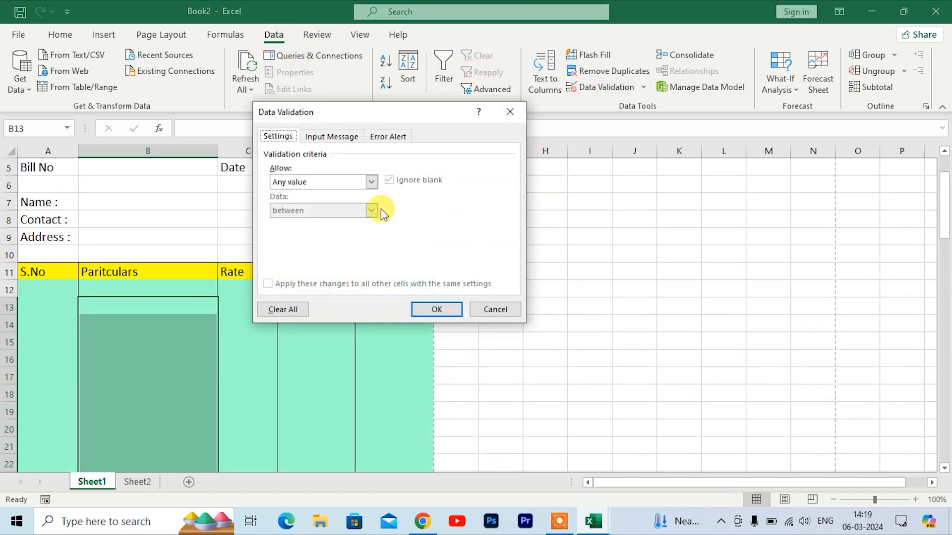
{"action": "left_click", "coordinate": [372, 182]}
{"action": "left_click", "coordinate": [304, 221]}
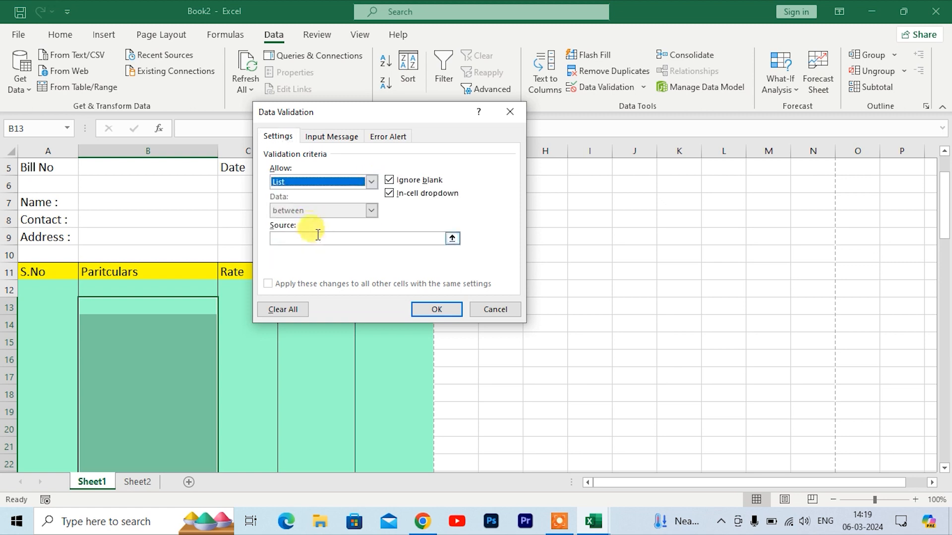
{"action": "left_click", "coordinate": [294, 238]}
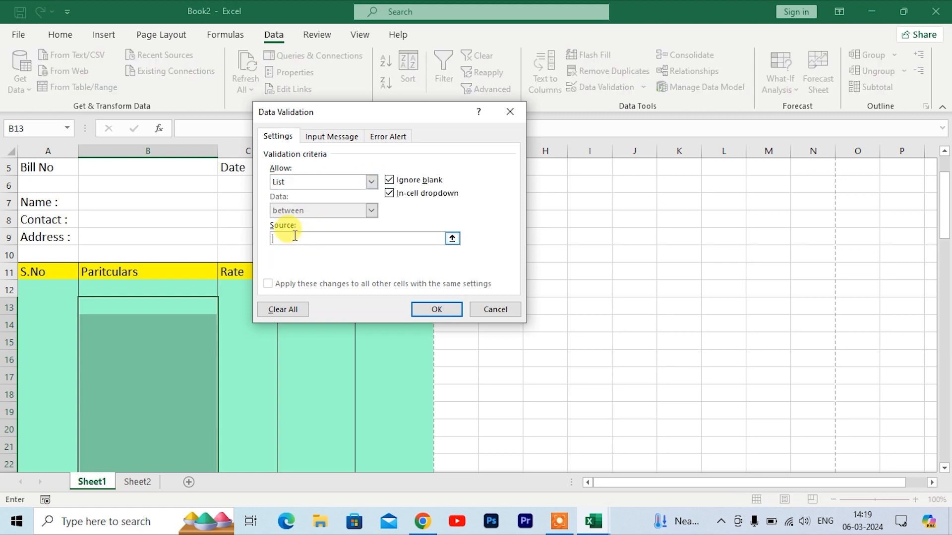
{"action": "left_click", "coordinate": [139, 480]}
{"action": "left_click_drag", "start_coordinate": [83, 231], "coordinate": [95, 354]}
{"action": "left_click", "coordinate": [434, 310]}
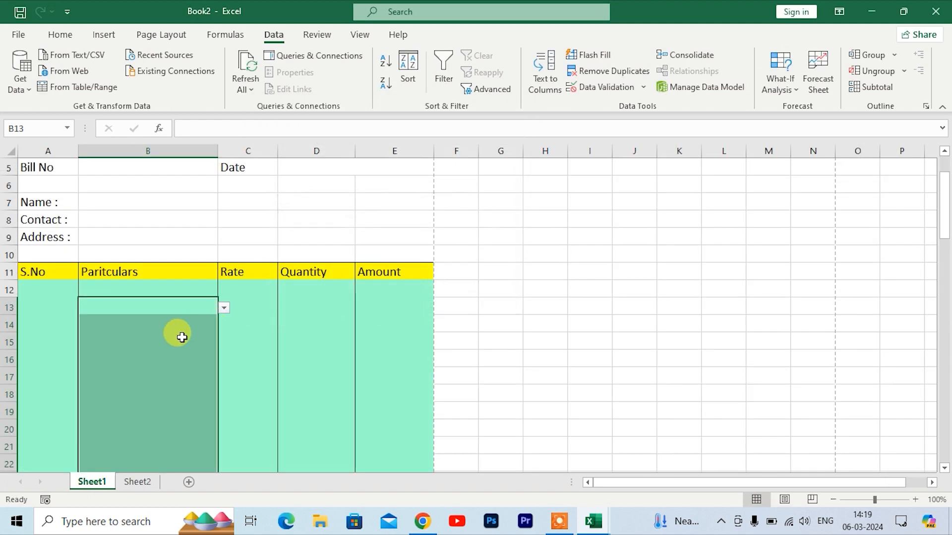
{"action": "left_click", "coordinate": [184, 358]}
{"action": "left_click", "coordinate": [181, 413]}
{"action": "left_click", "coordinate": [187, 323]}
{"action": "left_click", "coordinate": [192, 415]}
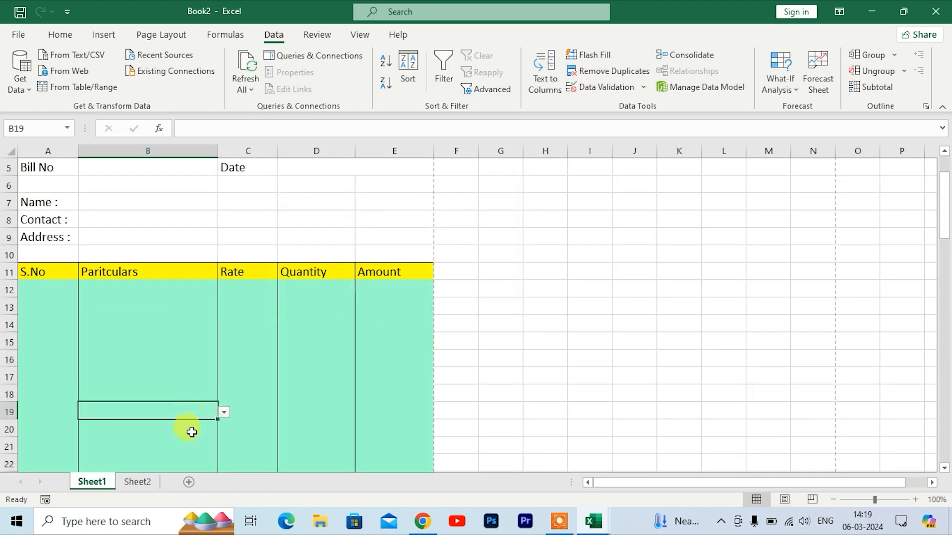
Step: Choose Mouse from the product drop-down list in B12
{"action": "left_click", "coordinate": [189, 290]}
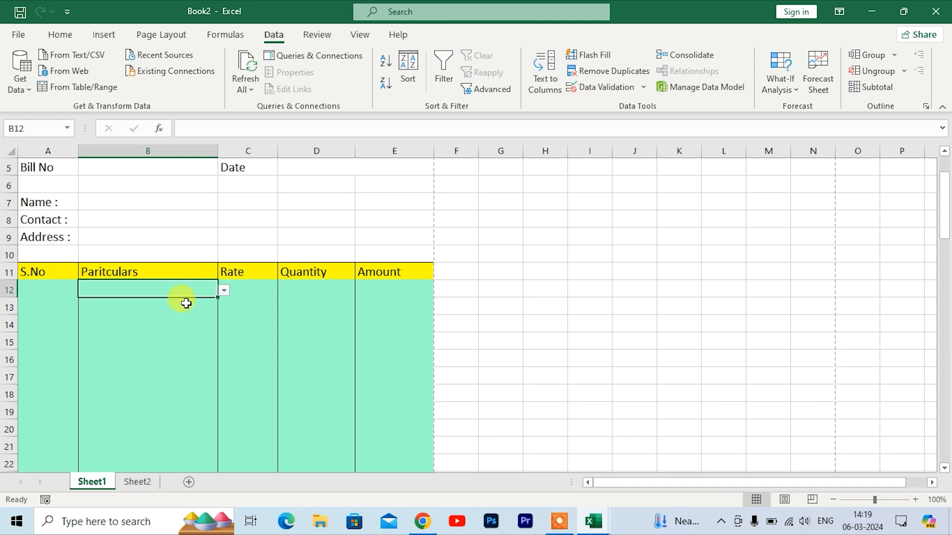
{"action": "key", "text": "alt+Down"}
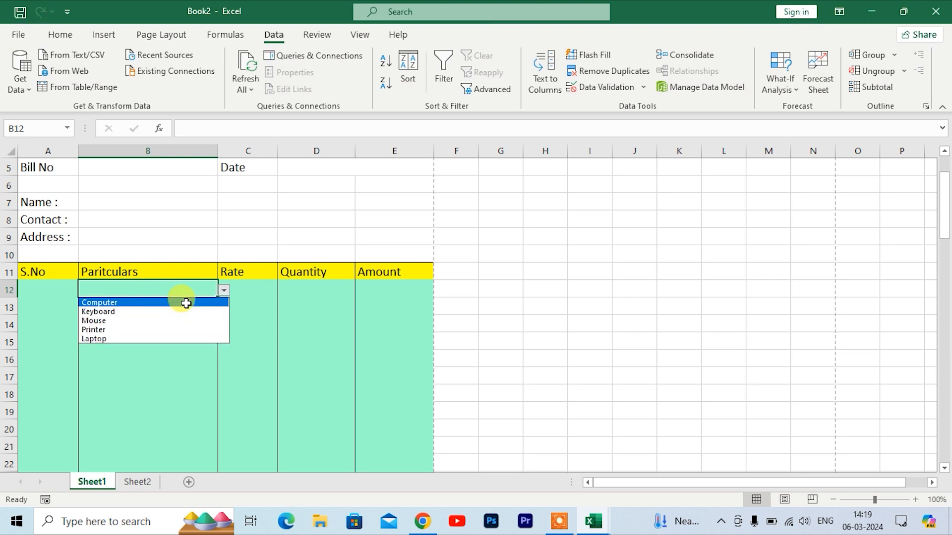
{"action": "left_click", "coordinate": [165, 323]}
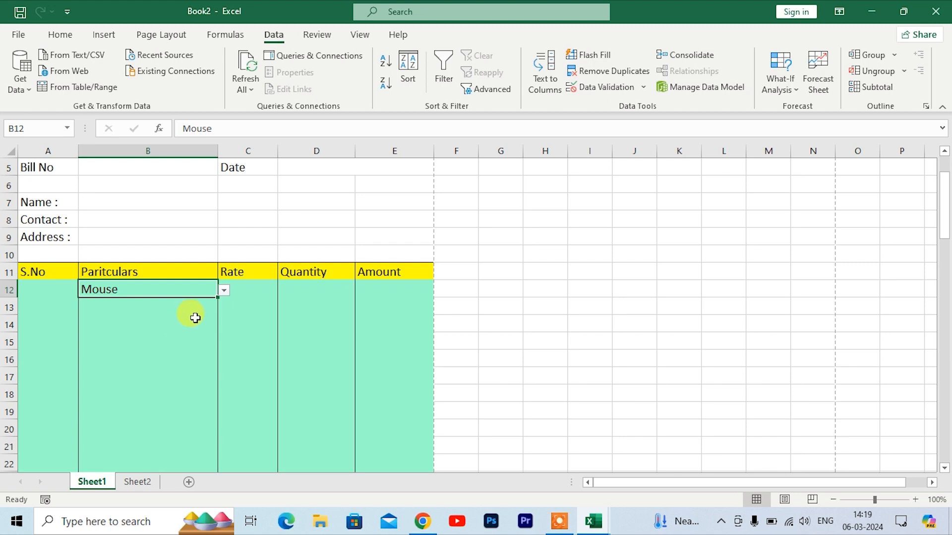
Step: Enter the labels Total in C28 and Discount 10% in C29, just below the item table
{"action": "scroll", "coordinate": [315, 345], "scroll_direction": "down", "scroll_amount": 3}
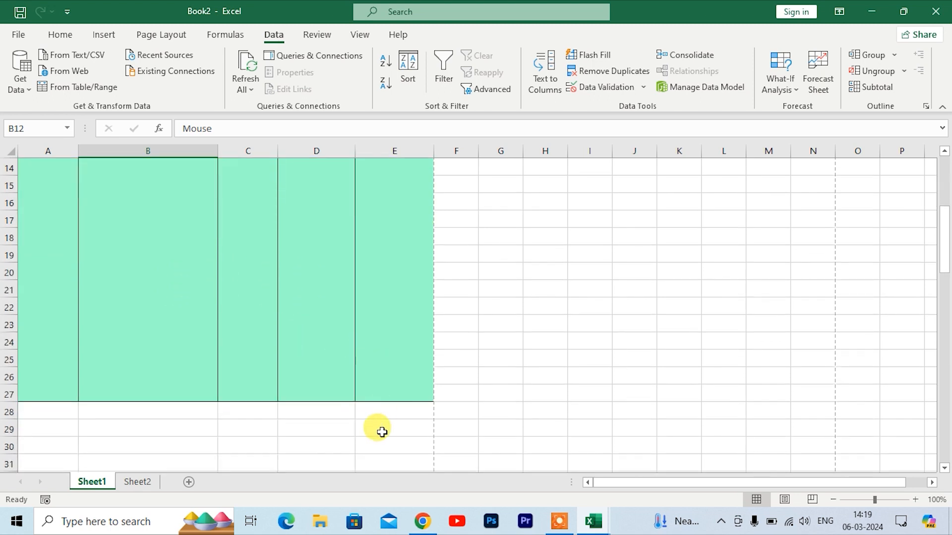
{"action": "left_click", "coordinate": [340, 412]}
{"action": "left_click", "coordinate": [381, 415]}
{"action": "left_click", "coordinate": [328, 412]}
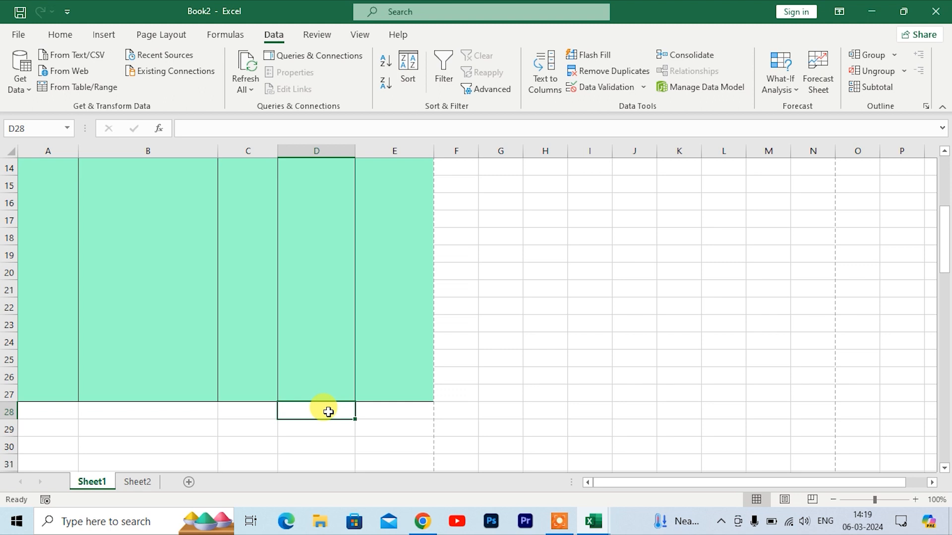
{"action": "left_click", "coordinate": [256, 412]}
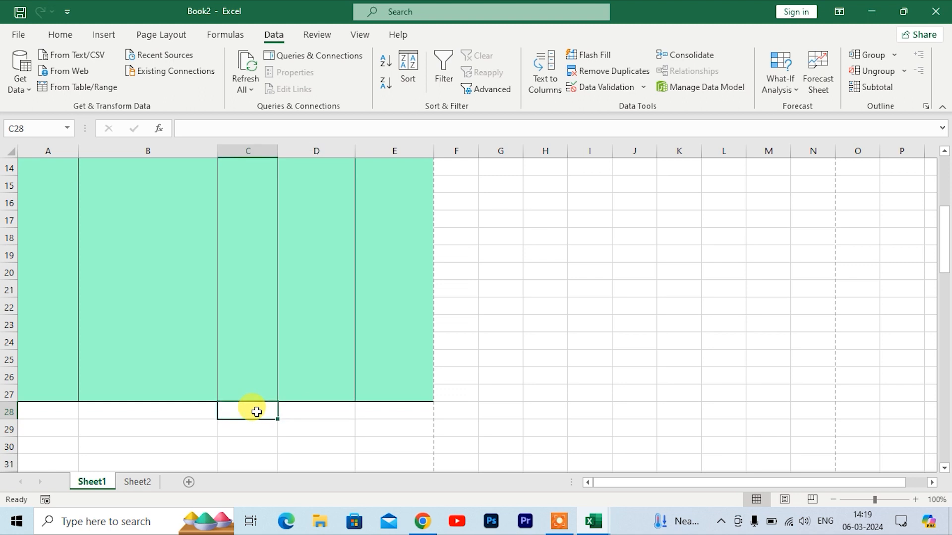
{"action": "type", "text": "Total"}
{"action": "key", "text": "Return"}
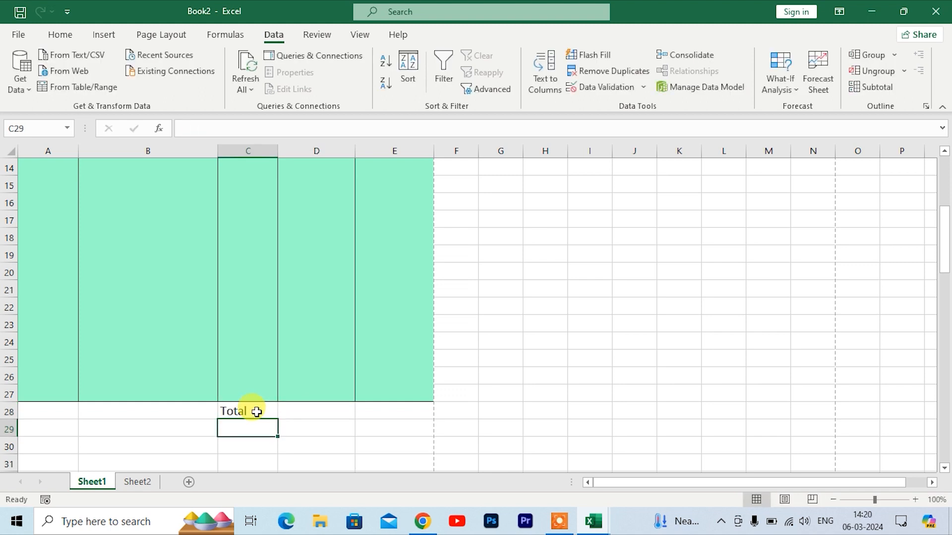
{"action": "type", "text": "Discount "}
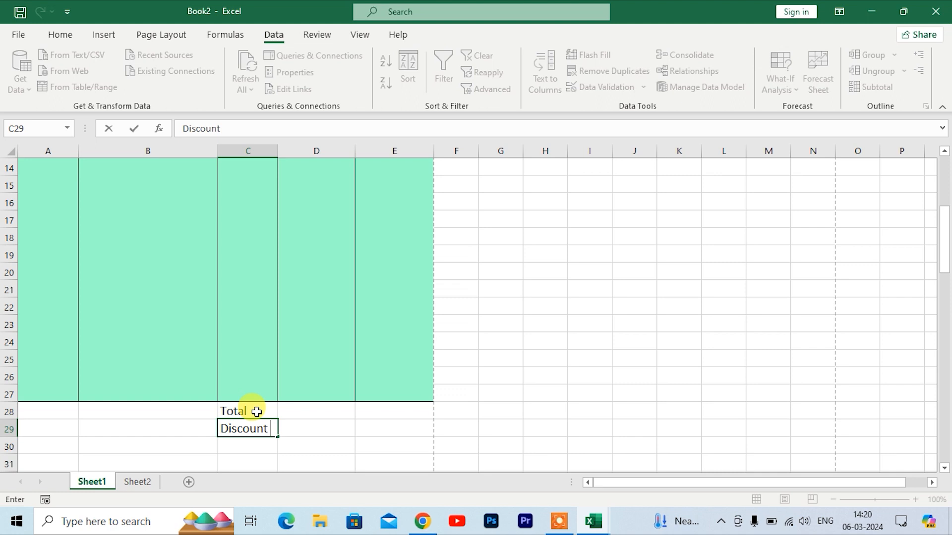
{"action": "type", "text": "10%"}
{"action": "key", "text": "Return"}
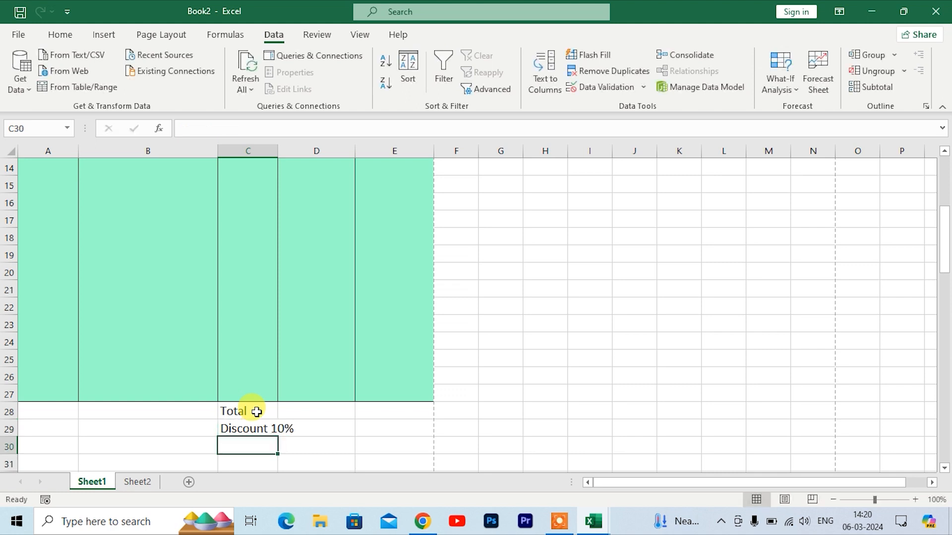
Step: Add the labels Grand Total in C30 and GST 18% in C31
{"action": "type", "text": "Gr"}
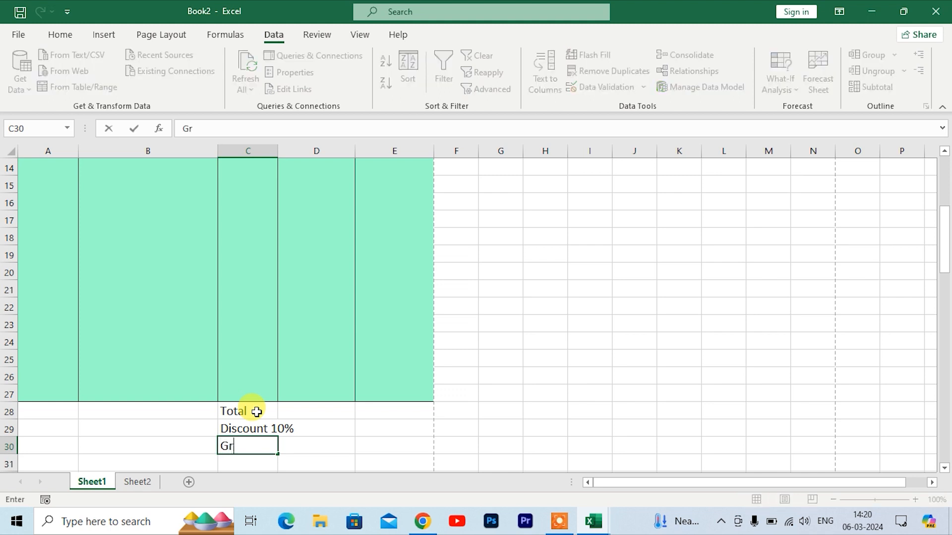
{"action": "type", "text": "and Total"}
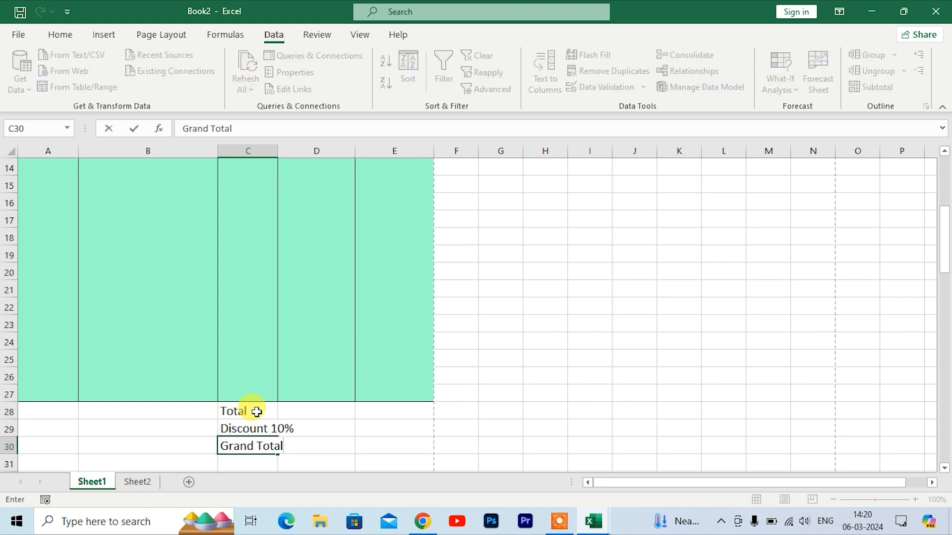
{"action": "key", "text": "Return"}
{"action": "type", "text": "GST"}
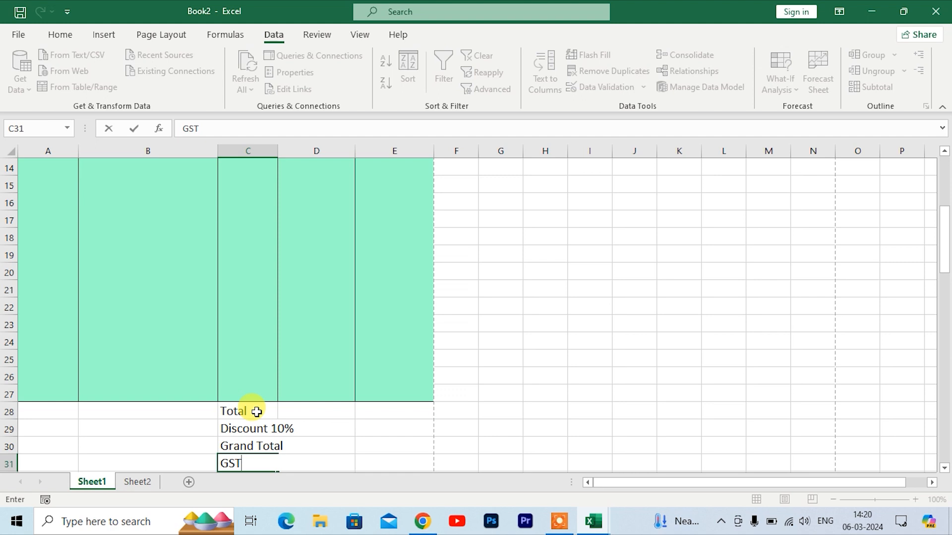
{"action": "type", "text": "18%"}
{"action": "key", "text": "Return"}
{"action": "type", "text": "\\"}
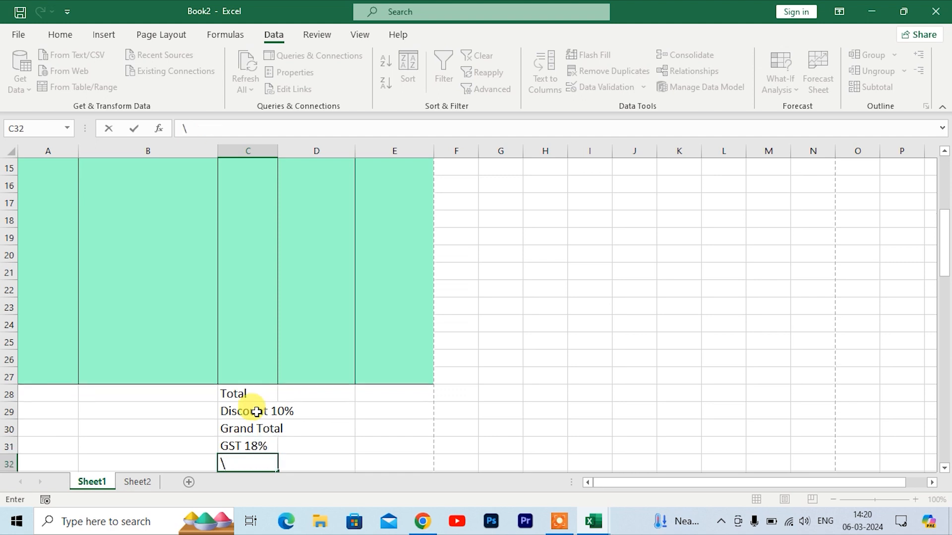
{"action": "key", "text": "Escape"}
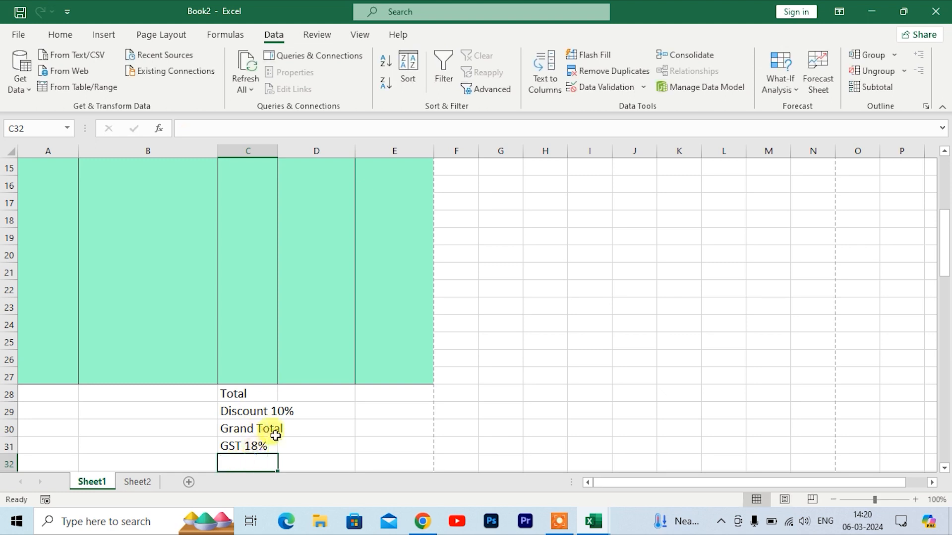
Step: Enter the label Total Paid Amount in C32, below the GST label
{"action": "scroll", "coordinate": [263, 392], "scroll_direction": "down", "scroll_amount": 1}
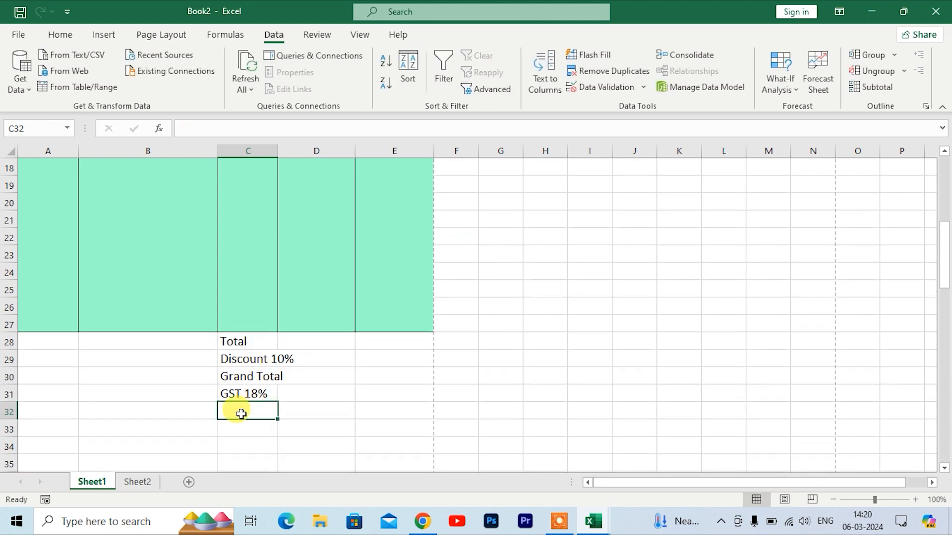
{"action": "type", "text": "Toa"}
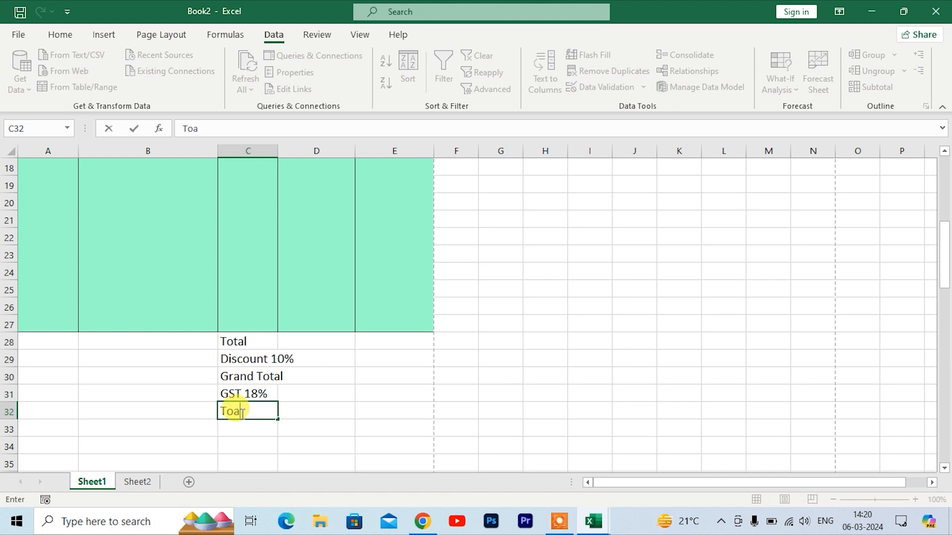
{"action": "type", "text": "tal Paid Amount"}
{"action": "left_click", "coordinate": [319, 413]}
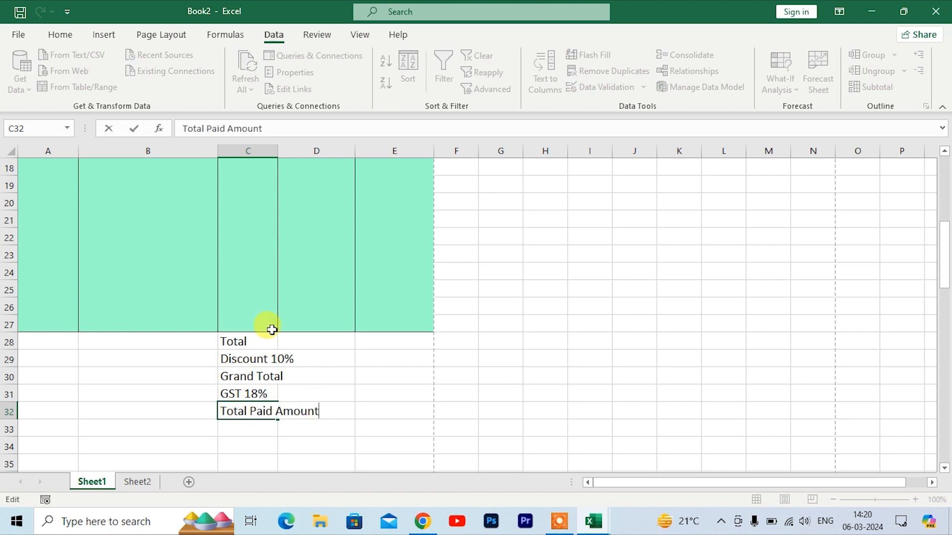
Step: Merge C28:D32 across row by row, and align the summary labels to the horizontal center and top of their cells
{"action": "left_click_drag", "start_coordinate": [251, 342], "coordinate": [329, 413]}
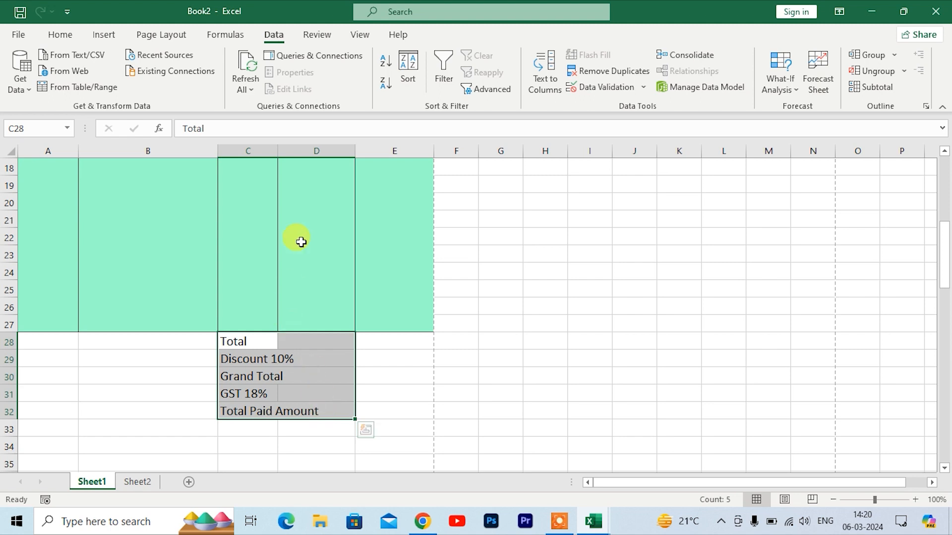
{"action": "left_click", "coordinate": [67, 36]}
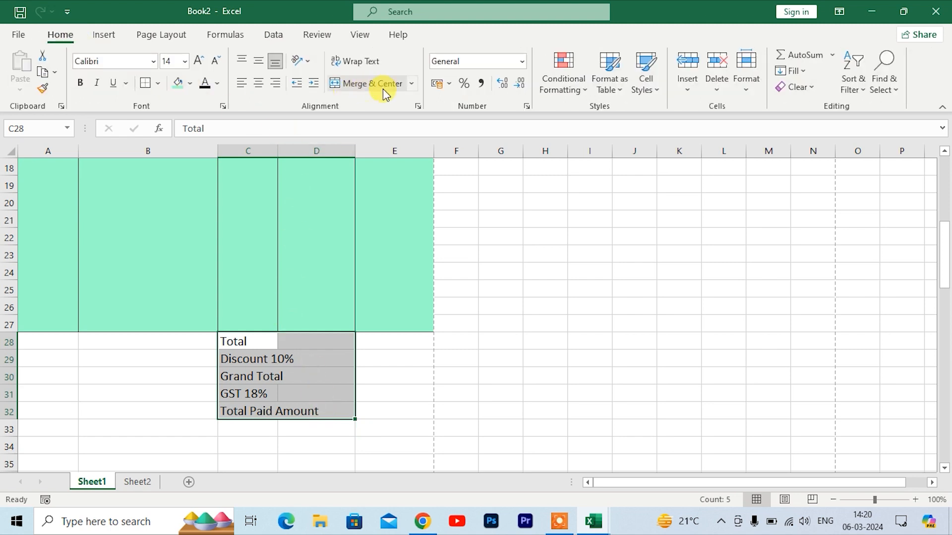
{"action": "left_click", "coordinate": [410, 84]}
{"action": "left_click", "coordinate": [400, 121]}
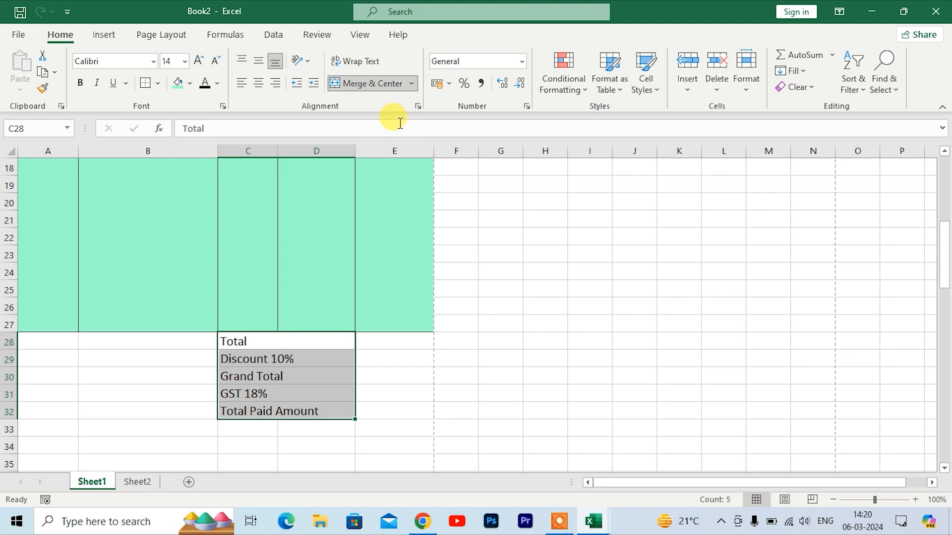
{"action": "left_click", "coordinate": [259, 82]}
{"action": "left_click", "coordinate": [242, 60]}
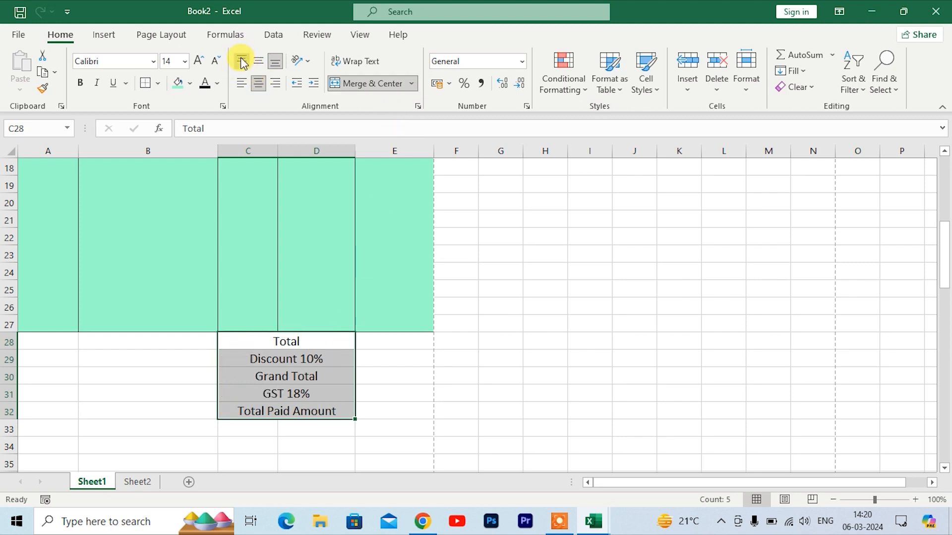
Step: Fill the summary labels in C28:D32 with yellow and apply all borders to them
{"action": "left_click", "coordinate": [190, 83]}
{"action": "left_click", "coordinate": [239, 218]}
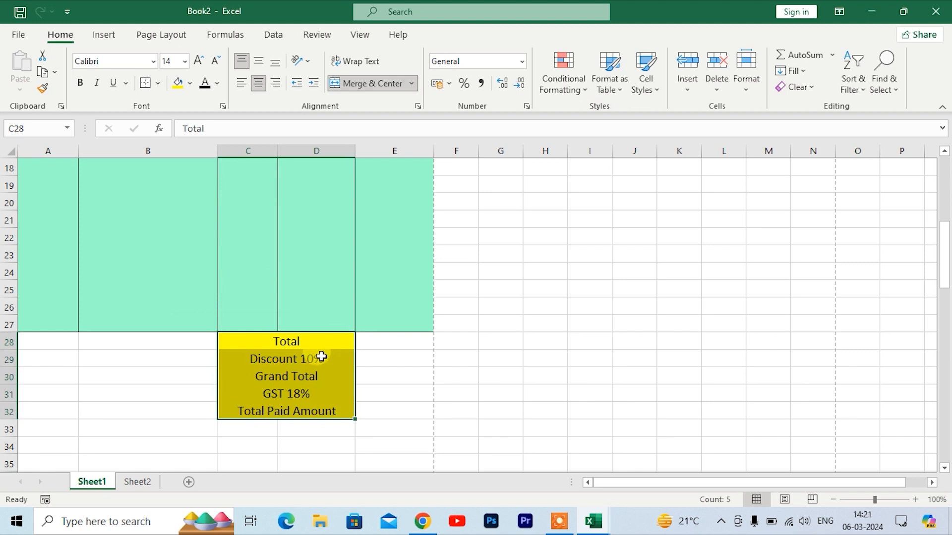
{"action": "key", "text": "alt"}
{"action": "key", "text": "h"}
{"action": "key", "text": "b"}
{"action": "key", "text": "a"}
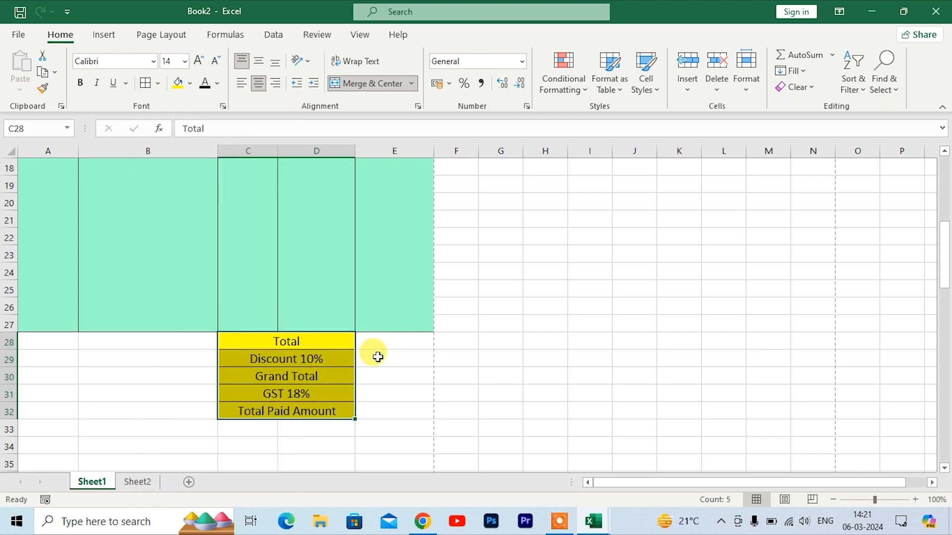
Step: Apply all borders to the blank amount cells E28:E32 beside the summary labels
{"action": "left_click_drag", "start_coordinate": [387, 341], "coordinate": [380, 411]}
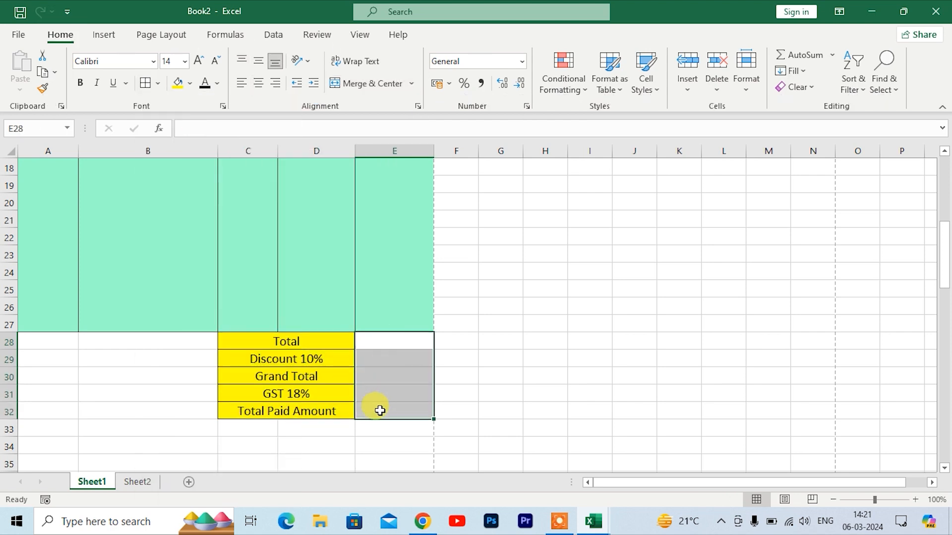
{"action": "key", "text": "alt"}
{"action": "key", "text": "h"}
{"action": "key", "text": "b"}
{"action": "key", "text": "a"}
Step: Start a VLOOKUP formula in the first Rate cell, C12, with B12 as the lookup value
{"action": "scroll", "coordinate": [134, 344], "scroll_direction": "up", "scroll_amount": 5}
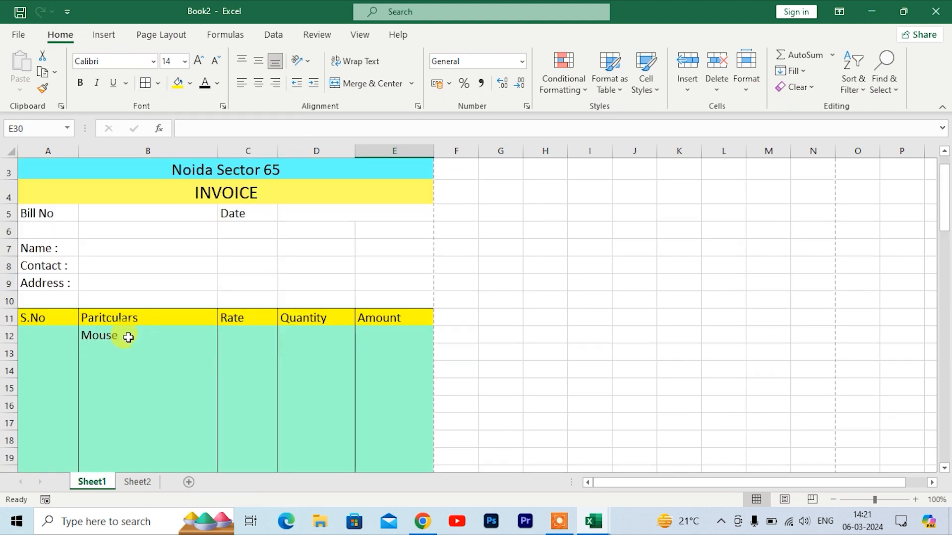
{"action": "left_click", "coordinate": [130, 338]}
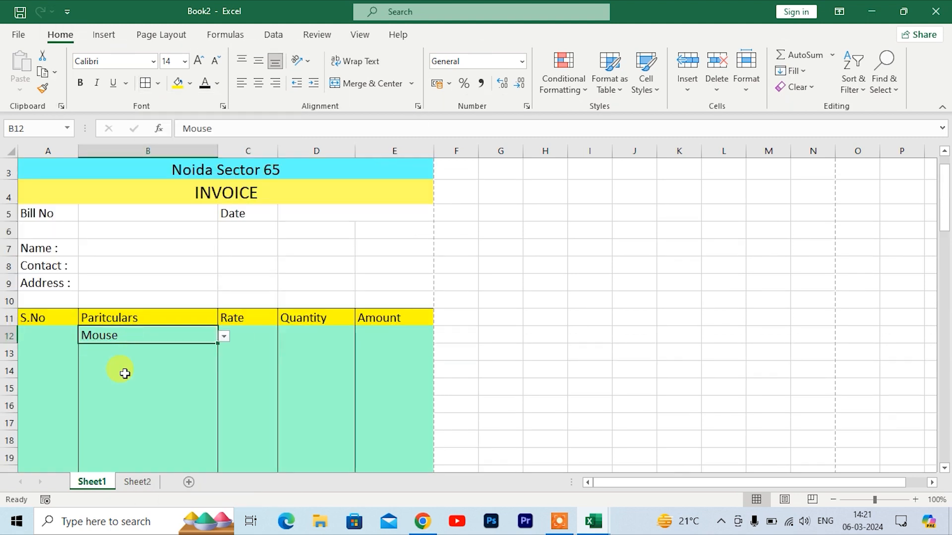
{"action": "left_click", "coordinate": [147, 404]}
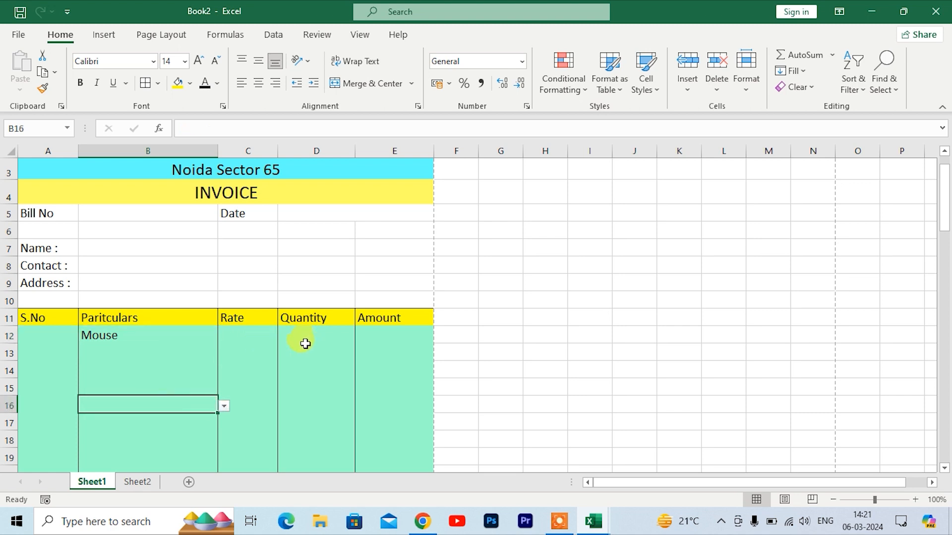
{"action": "left_click", "coordinate": [248, 337]}
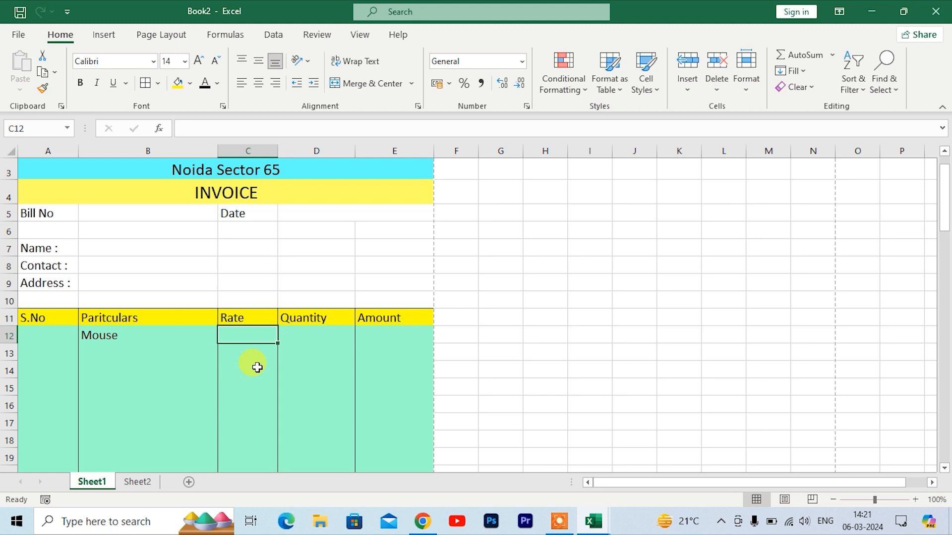
{"action": "type", "text": "=vlo"}
{"action": "key", "text": "Tab"}
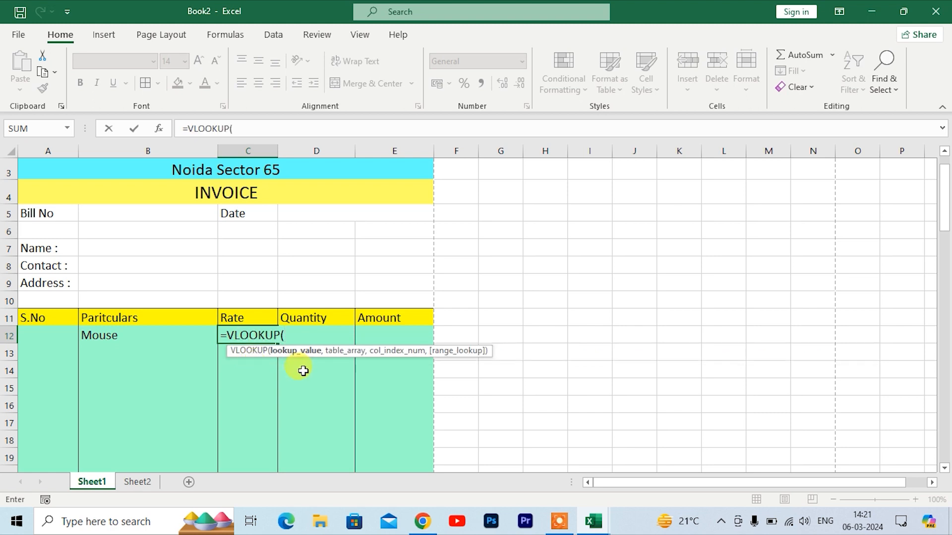
{"action": "left_click", "coordinate": [102, 340]}
{"action": "type", "text": ","}
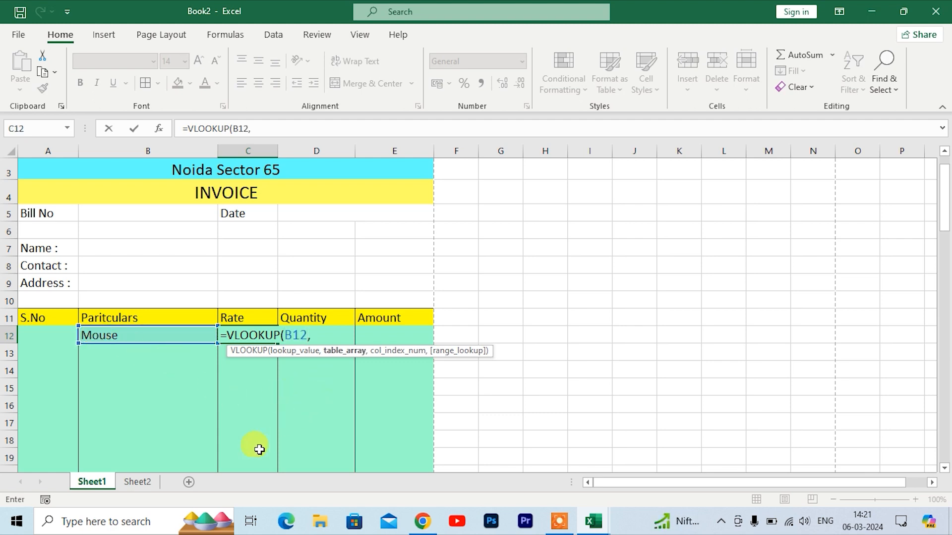
Step: Complete the C12 VLOOKUP with the absolute table range Sheet2!$A$2:$B$7, column index 2 and range lookup 0
{"action": "left_click", "coordinate": [149, 486]}
{"action": "left_click_drag", "start_coordinate": [85, 215], "coordinate": [227, 358]}
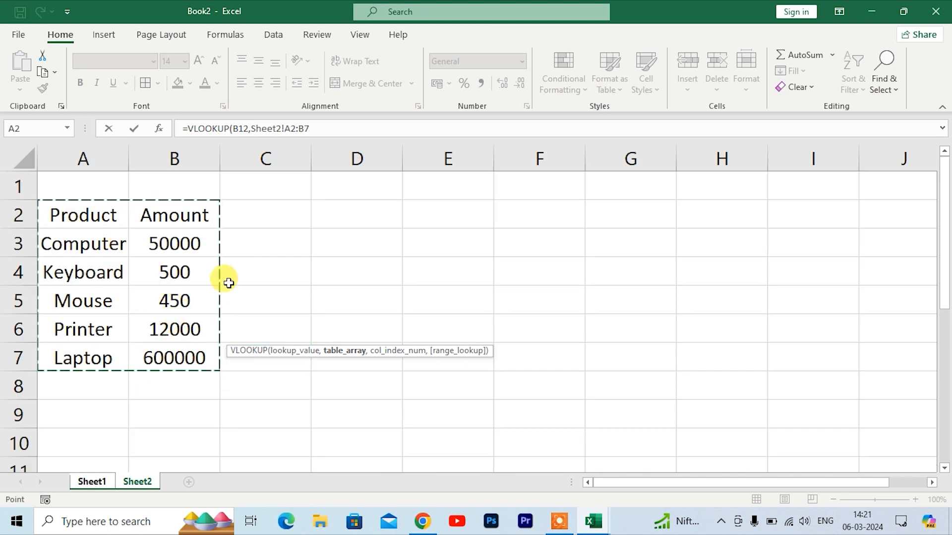
{"action": "key", "text": "F4"}
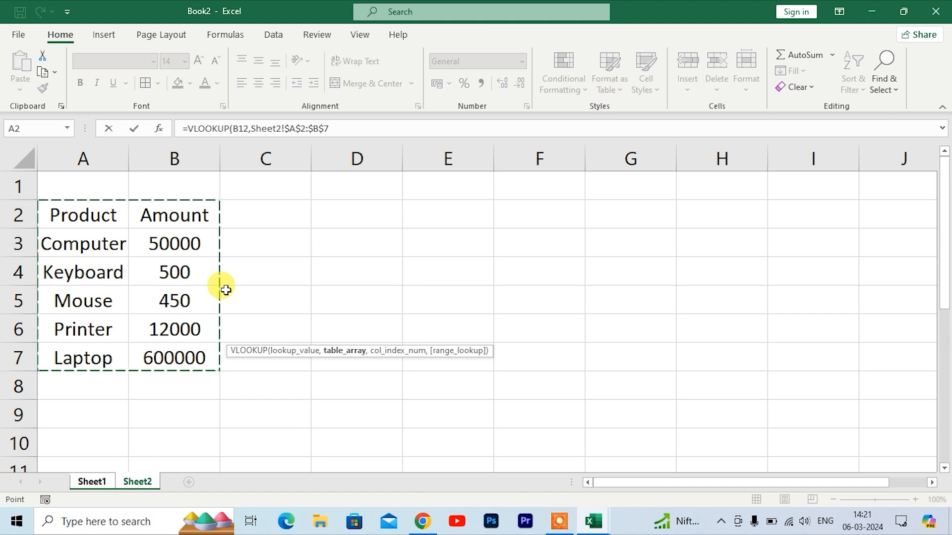
{"action": "type", "text": ",2"}
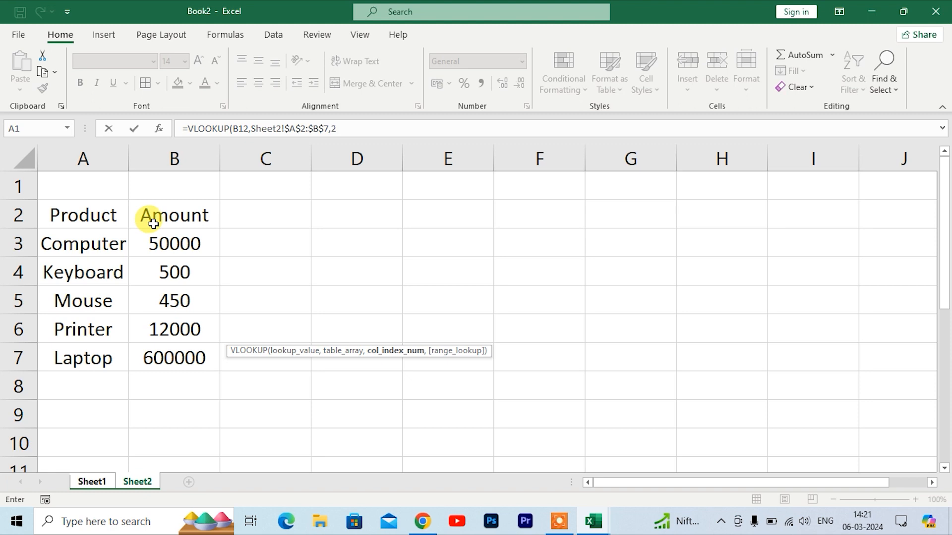
{"action": "type", "text": ","}
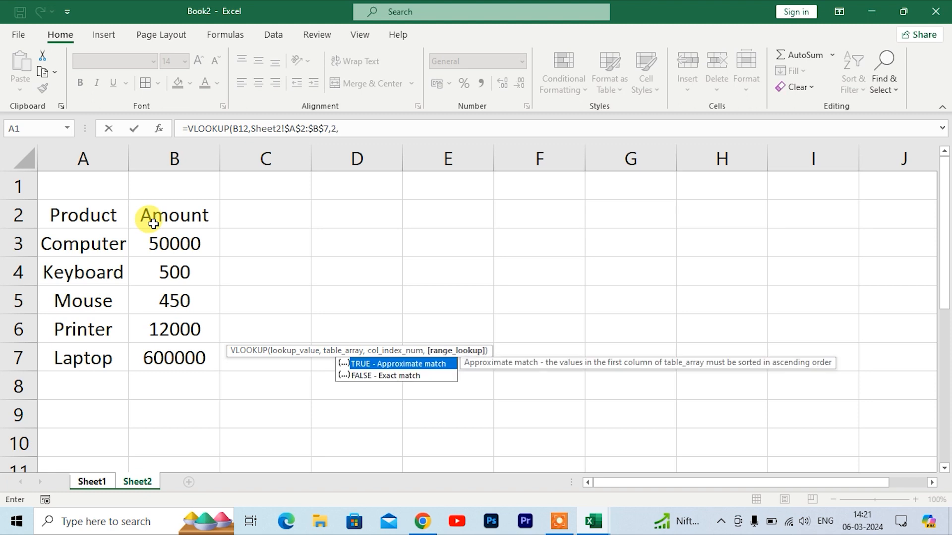
{"action": "type", "text": "0)"}
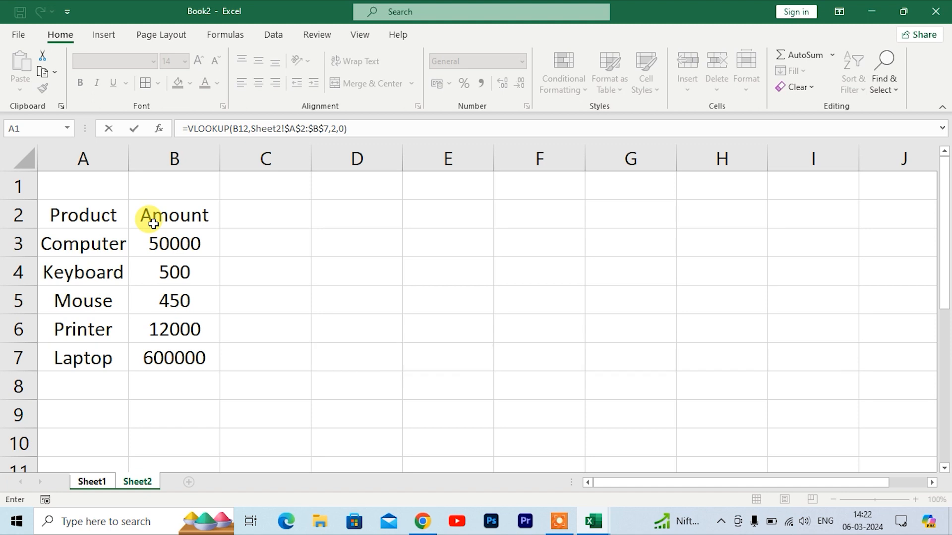
{"action": "key", "text": "Return"}
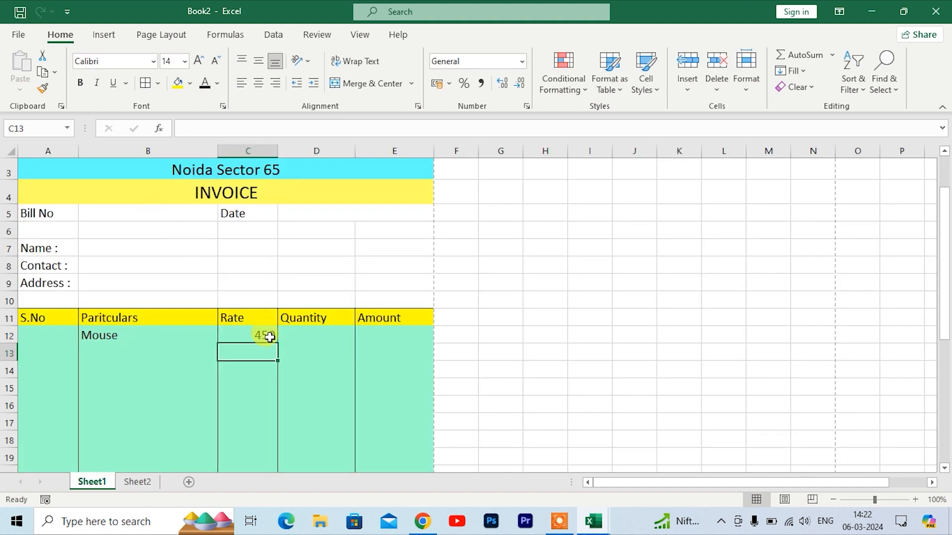
Step: Check the Mouse price on Sheet2 and copy the C12 VLOOKUP formula down the Rate column through C27
{"action": "left_click", "coordinate": [142, 481]}
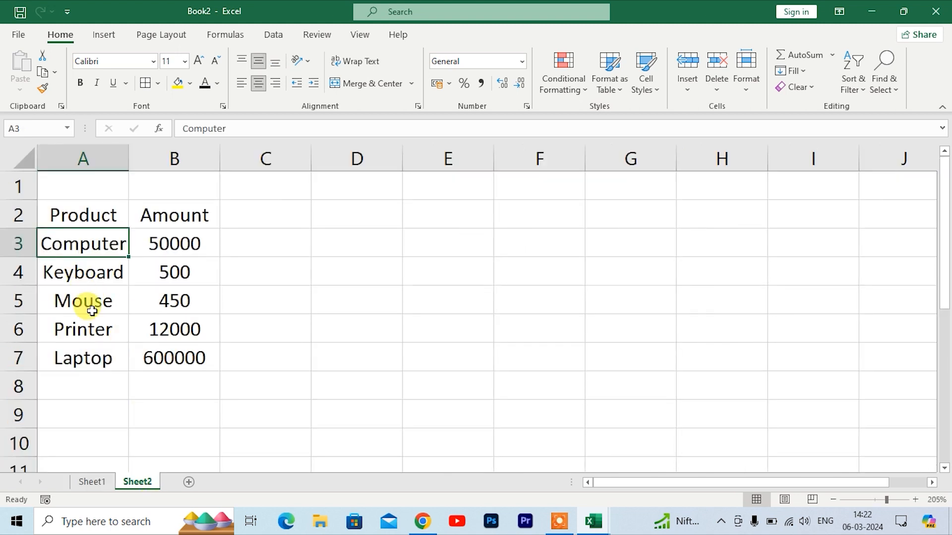
{"action": "left_click", "coordinate": [99, 481]}
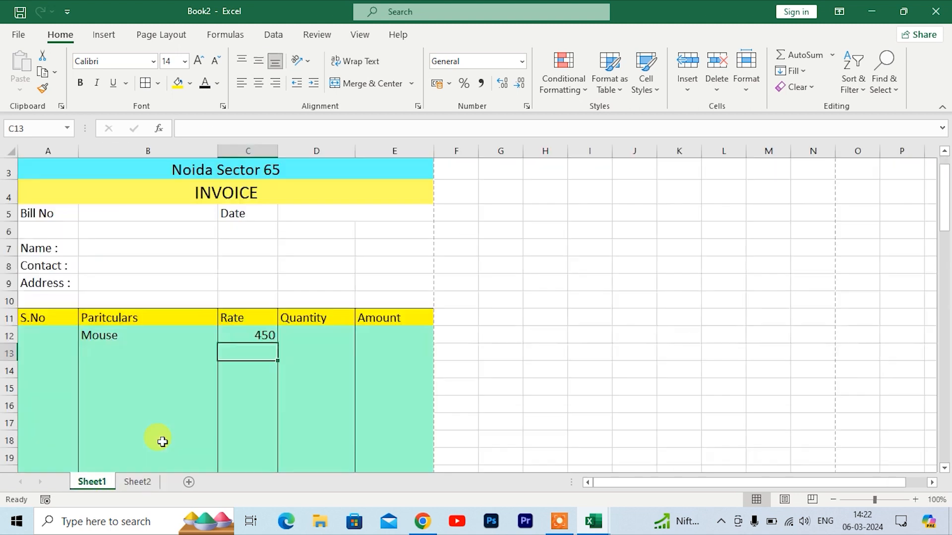
{"action": "left_click", "coordinate": [263, 336]}
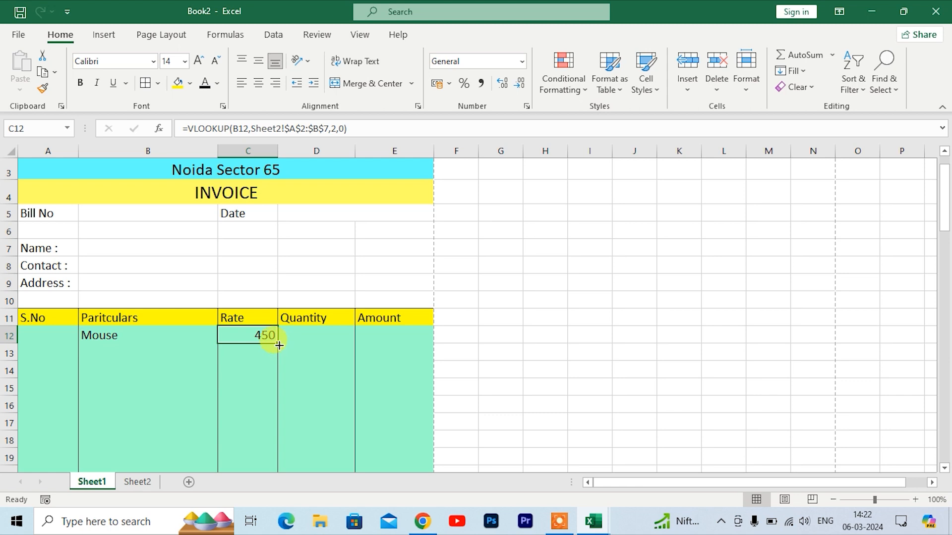
{"action": "left_click_drag", "start_coordinate": [280, 345], "coordinate": [252, 317]}
{"action": "scroll", "coordinate": [263, 248], "scroll_direction": "up", "scroll_amount": 3}
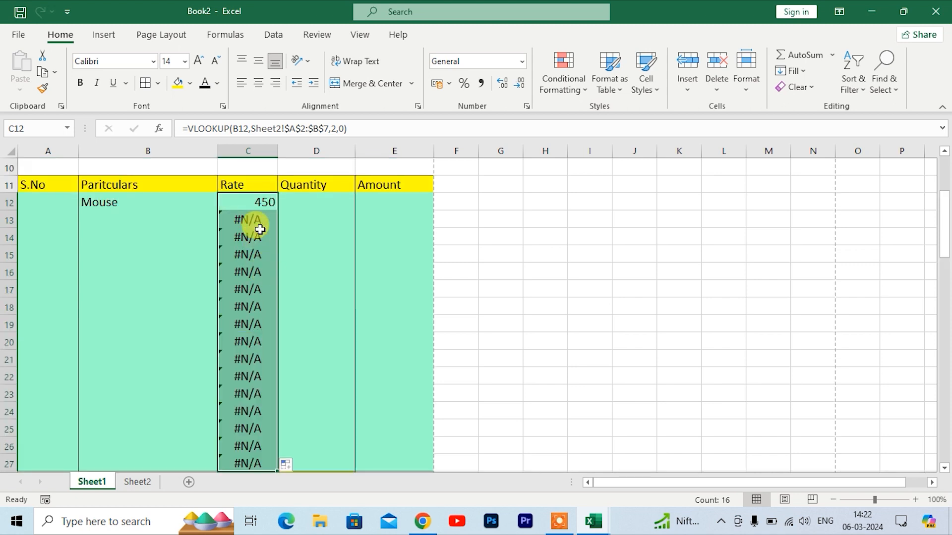
Step: Examine the copied VLOOKUP formulas in the Rate cells of the rows without a product
{"action": "left_click", "coordinate": [259, 237]}
{"action": "left_click", "coordinate": [251, 287]}
{"action": "left_click", "coordinate": [226, 352]}
{"action": "left_click", "coordinate": [248, 238]}
{"action": "left_click", "coordinate": [250, 341]}
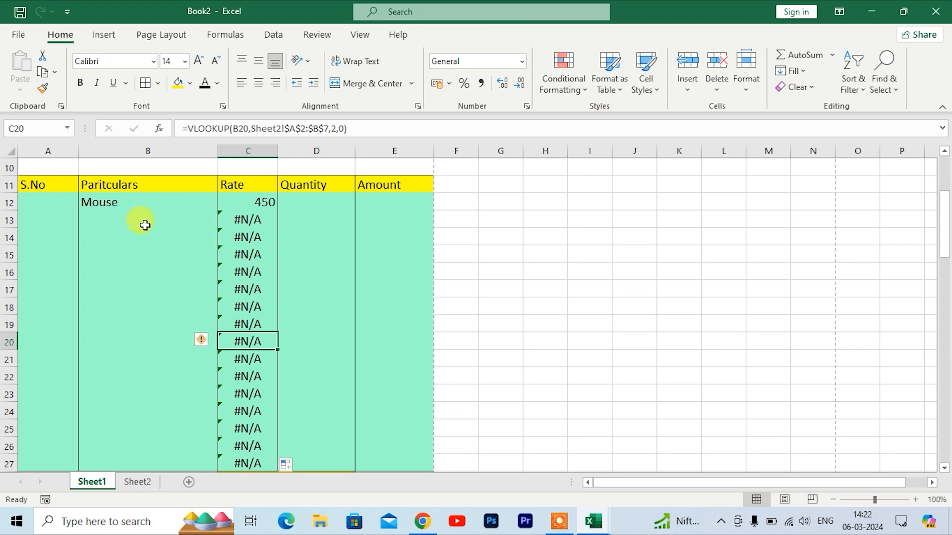
{"action": "left_click", "coordinate": [246, 252]}
{"action": "left_click", "coordinate": [250, 221]}
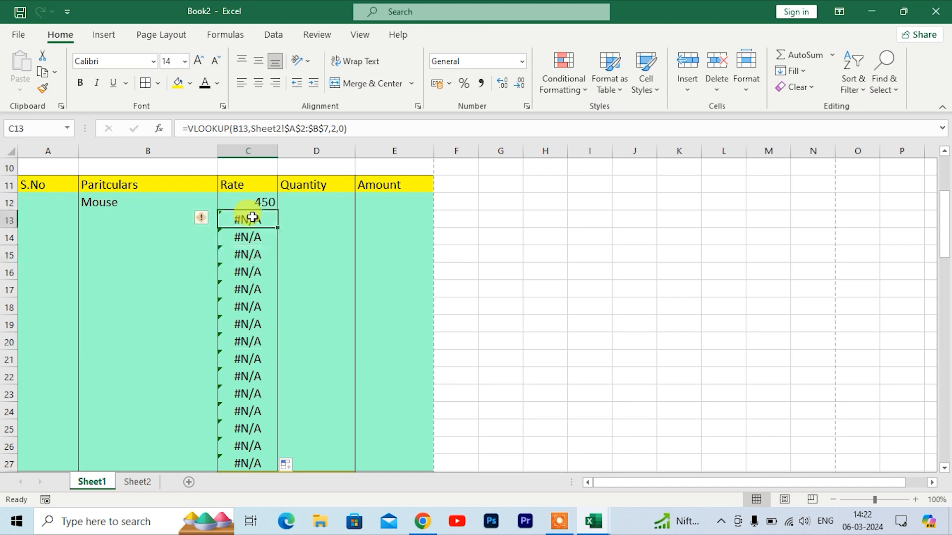
Step: Wrap the C12 formula in IFERROR with a space as fallback: =IFERROR(VLOOKUP(B12,Sheet2!$A$2:$B$7,2,0)," ")
{"action": "left_click", "coordinate": [254, 201]}
{"action": "double_click", "coordinate": [254, 202]}
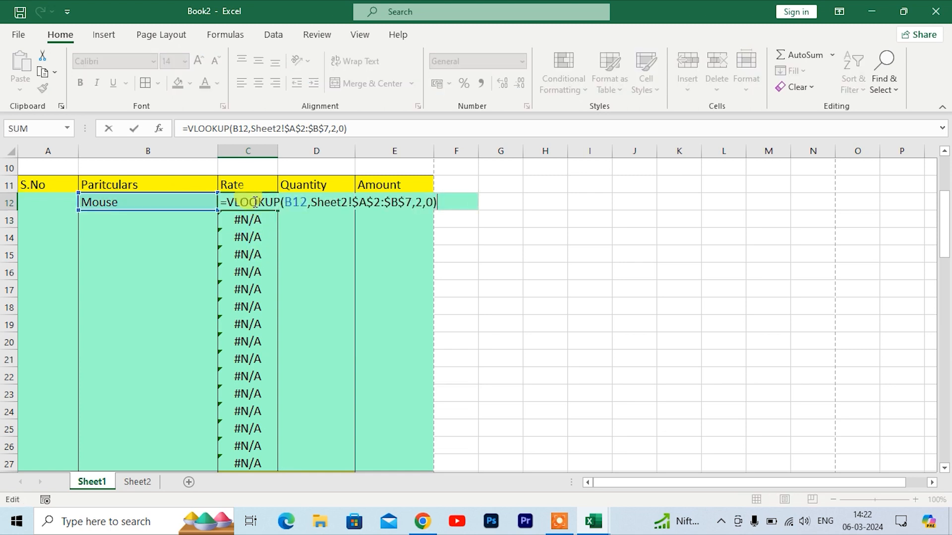
{"action": "type", "text": "ifer"}
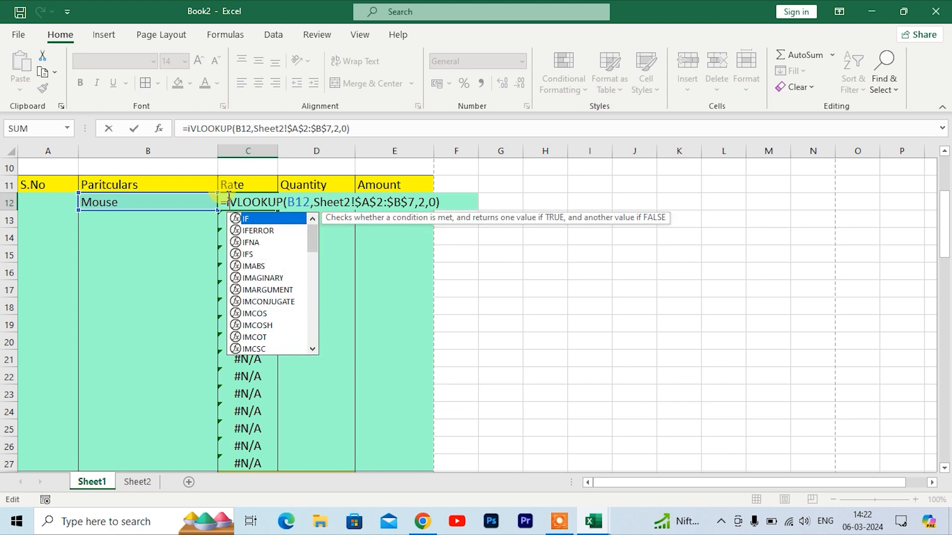
{"action": "key", "text": "Tab"}
{"action": "left_click", "coordinate": [497, 201]}
{"action": "type", "text": ","}
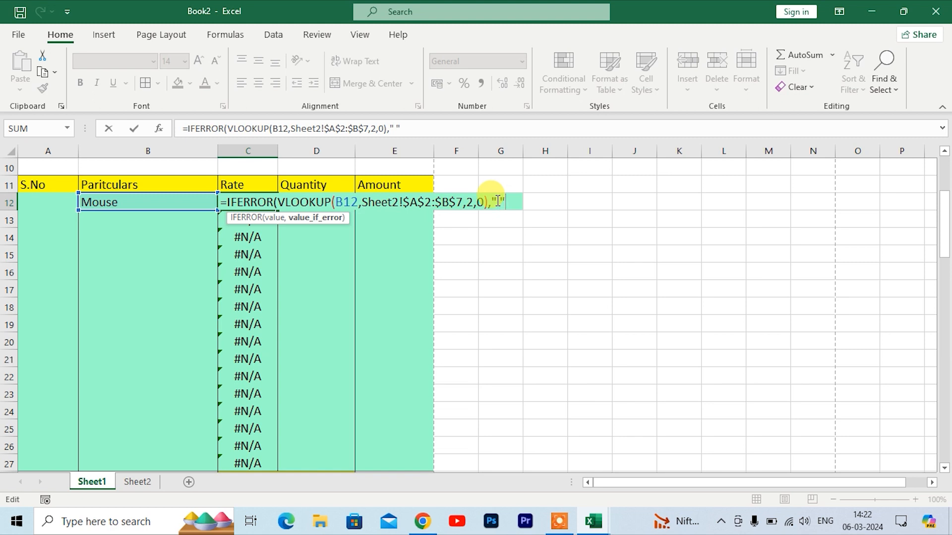
{"action": "type", "text": "\" \")"}
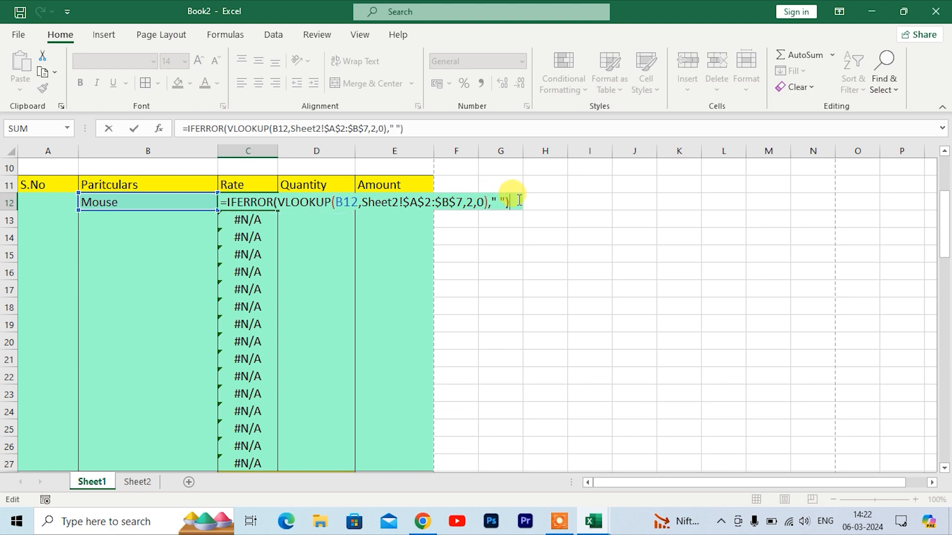
{"action": "key", "text": "Return"}
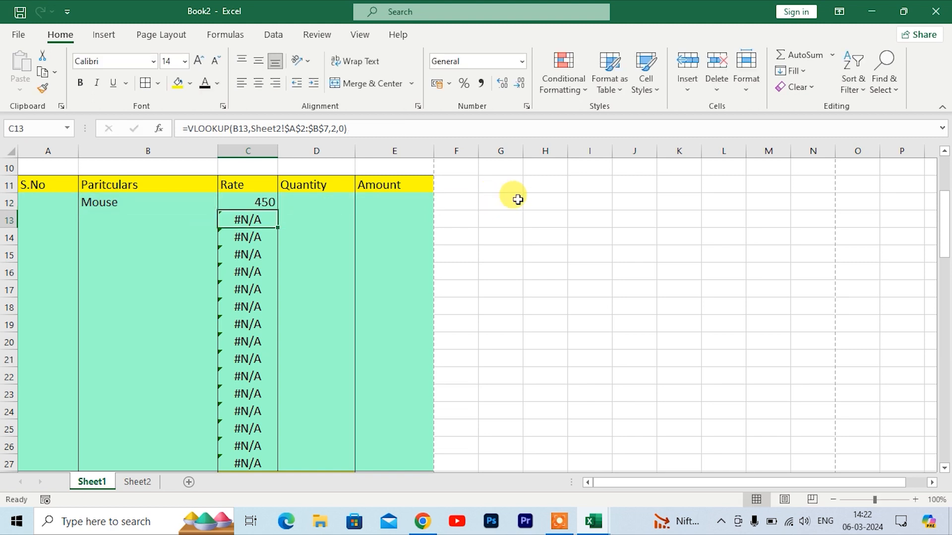
Step: Copy the IFERROR formula from C12 down the Rate column through C27
{"action": "left_click", "coordinate": [256, 199]}
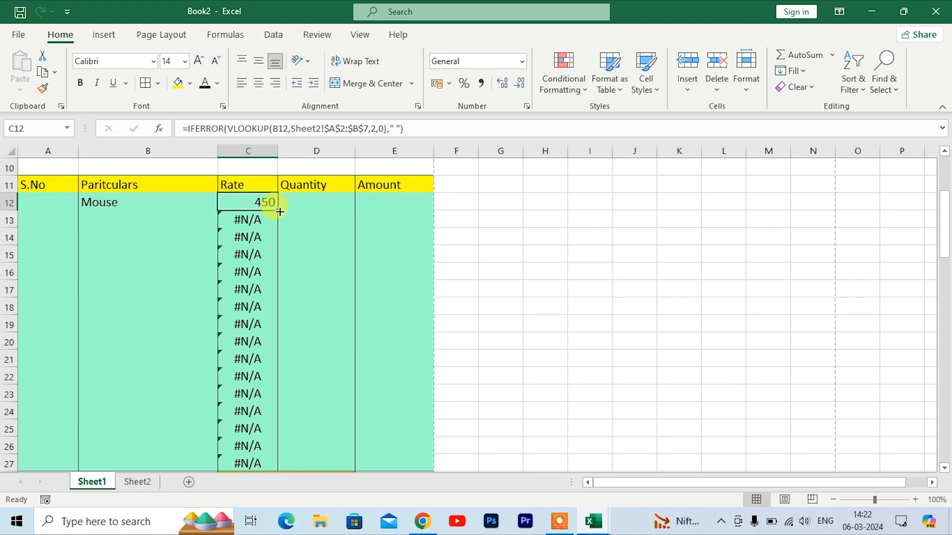
{"action": "left_click_drag", "start_coordinate": [279, 210], "coordinate": [272, 388]}
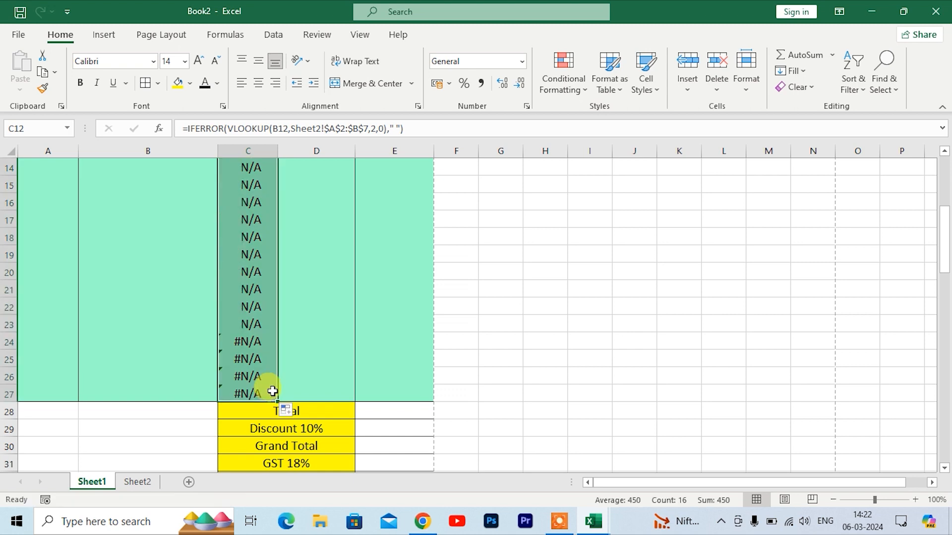
{"action": "scroll", "coordinate": [251, 324], "scroll_direction": "up", "scroll_amount": 4}
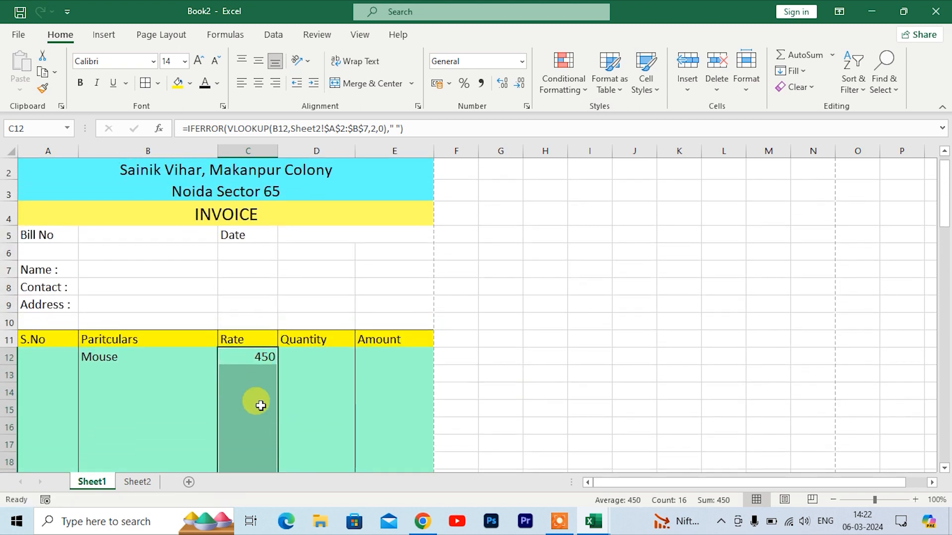
Step: Enter 12 as the Quantity for the Mouse row in D12
{"action": "left_click", "coordinate": [322, 362]}
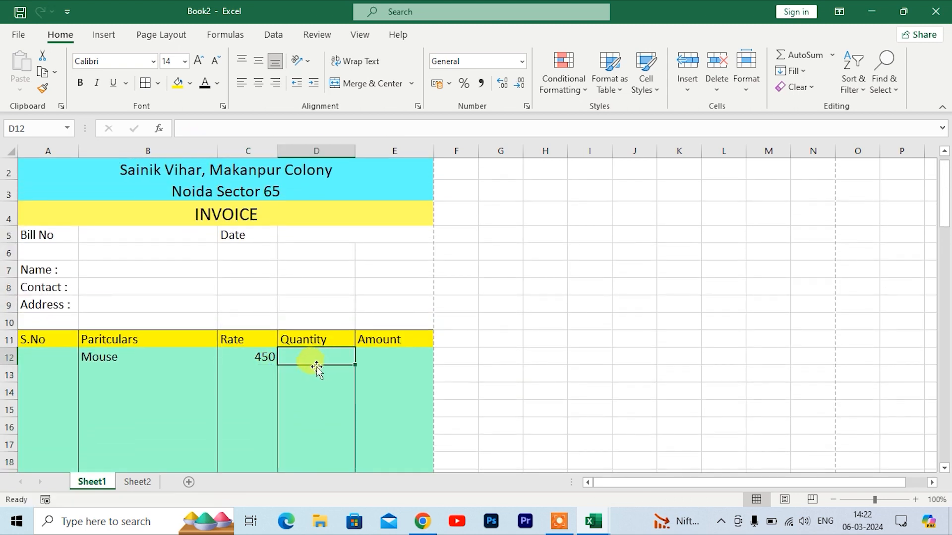
{"action": "left_click", "coordinate": [314, 386]}
{"action": "left_click", "coordinate": [303, 355]}
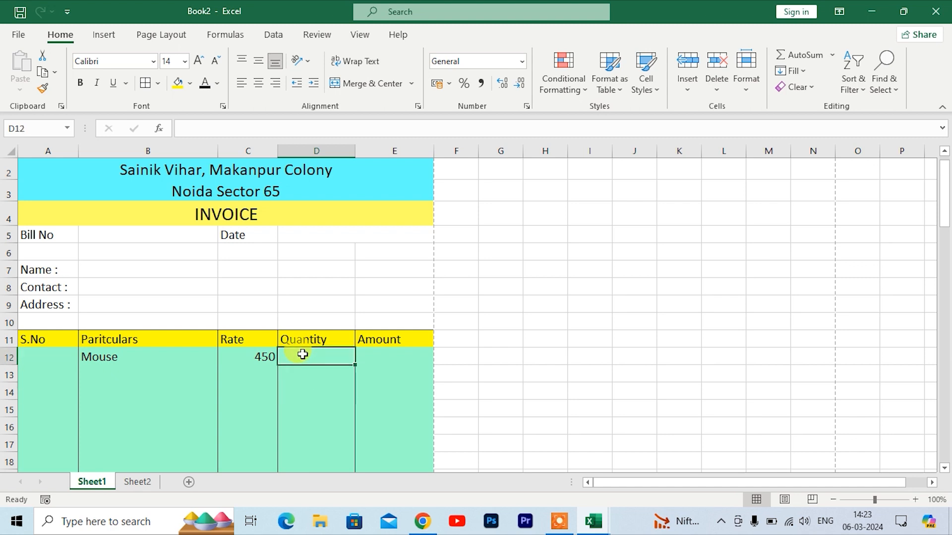
{"action": "type", "text": "12"}
Step: Calculate the Mouse amount in E12 by multiplying rate by quantity with =C12*D12
{"action": "left_click", "coordinate": [403, 356]}
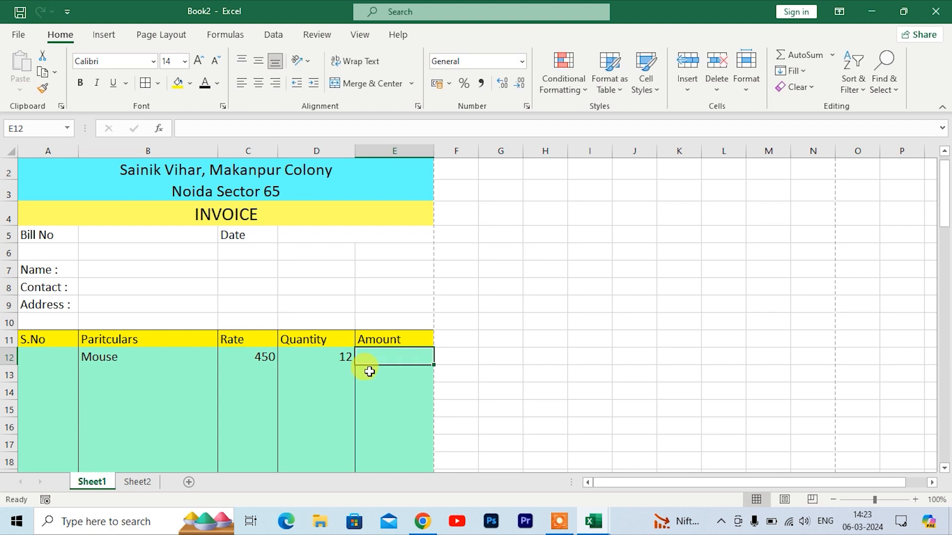
{"action": "type", "text": "="}
{"action": "left_click", "coordinate": [263, 358]}
{"action": "type", "text": "*"}
{"action": "left_click", "coordinate": [324, 357]}
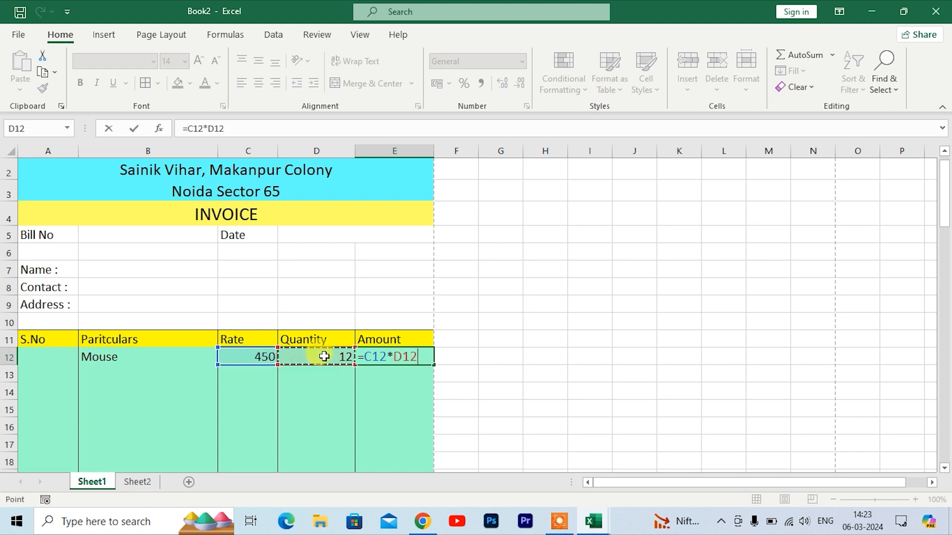
{"action": "key", "text": "Return"}
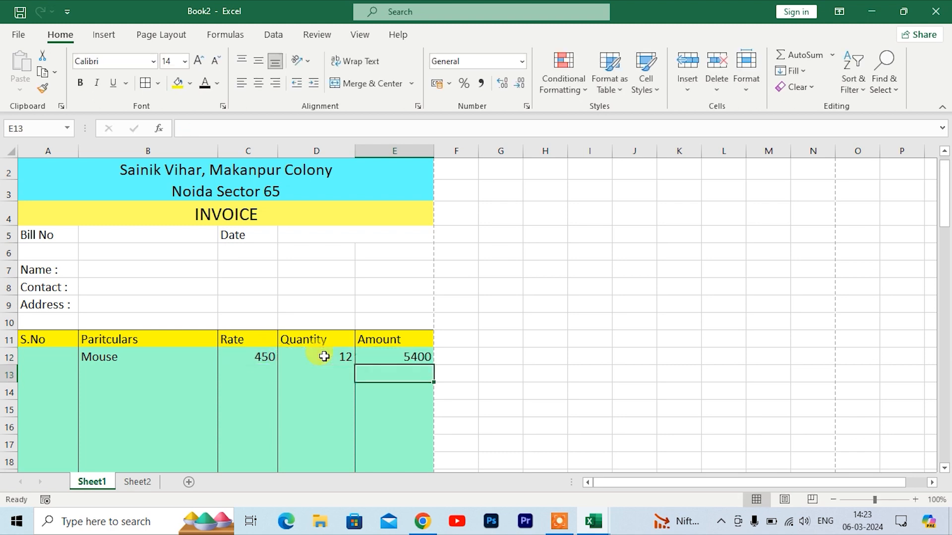
Step: Copy the E12 multiplication formula down the Amount column through E27 and check the copied formulas in the empty rows
{"action": "left_click", "coordinate": [384, 358]}
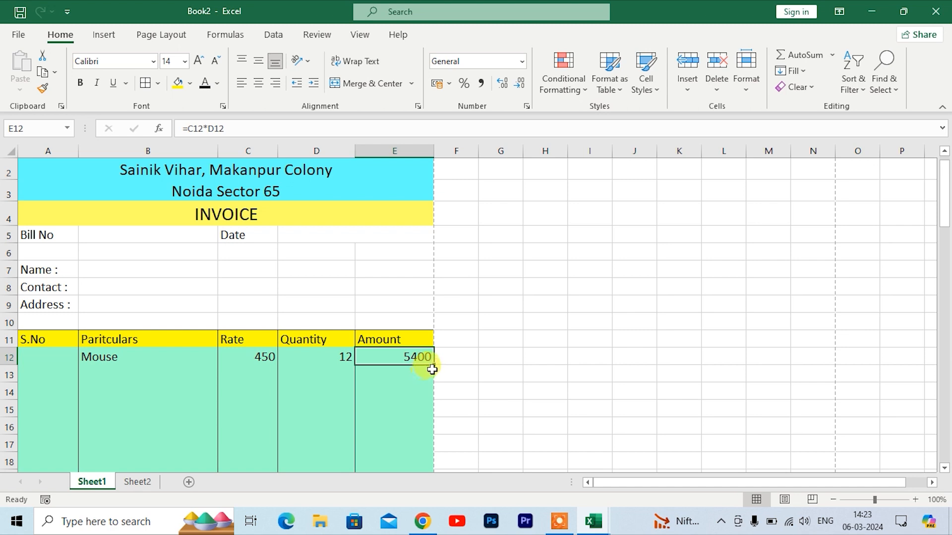
{"action": "left_click_drag", "start_coordinate": [435, 366], "coordinate": [403, 395]}
{"action": "scroll", "coordinate": [401, 354], "scroll_direction": "up", "scroll_amount": 3}
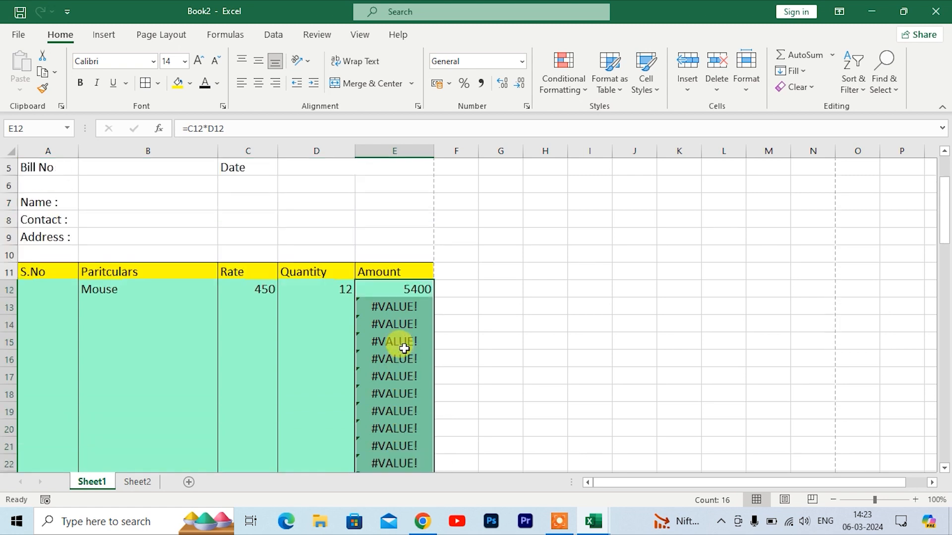
{"action": "left_click", "coordinate": [406, 322]}
{"action": "left_click", "coordinate": [404, 360]}
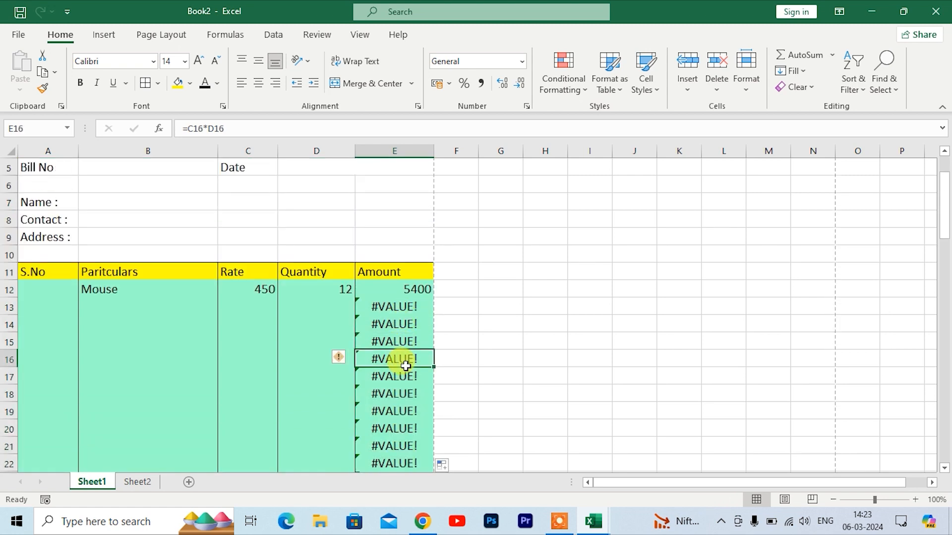
Step: Wrap the E12 formula in IFERROR with a space as fallback: =IFERROR(C12*D12," ")
{"action": "left_click", "coordinate": [399, 288]}
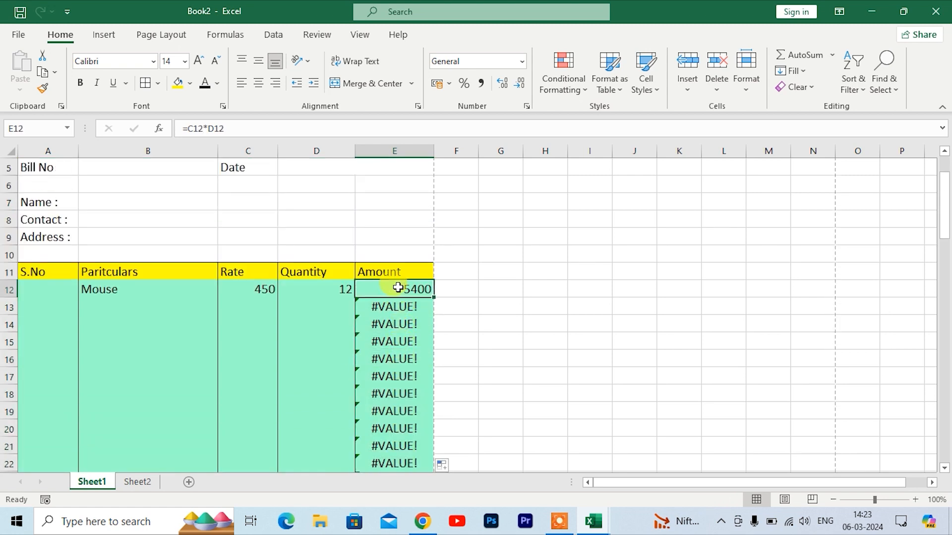
{"action": "key", "text": "F2"}
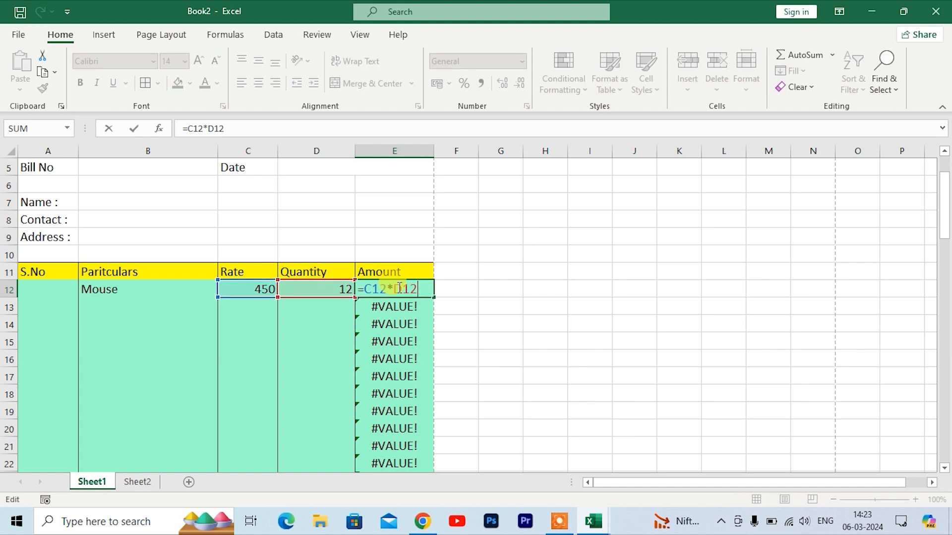
{"action": "left_click", "coordinate": [365, 288]}
{"action": "type", "text": "ife"}
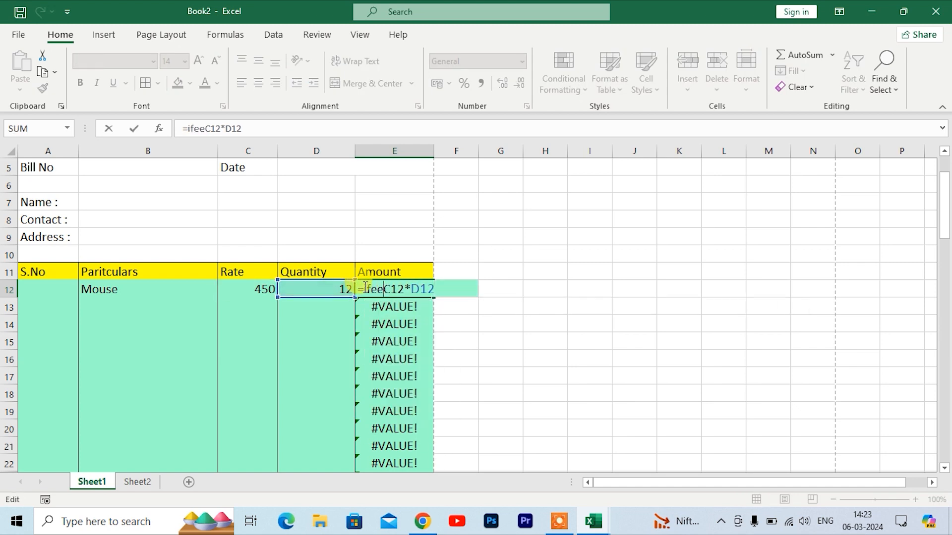
{"action": "key", "text": "Tab"}
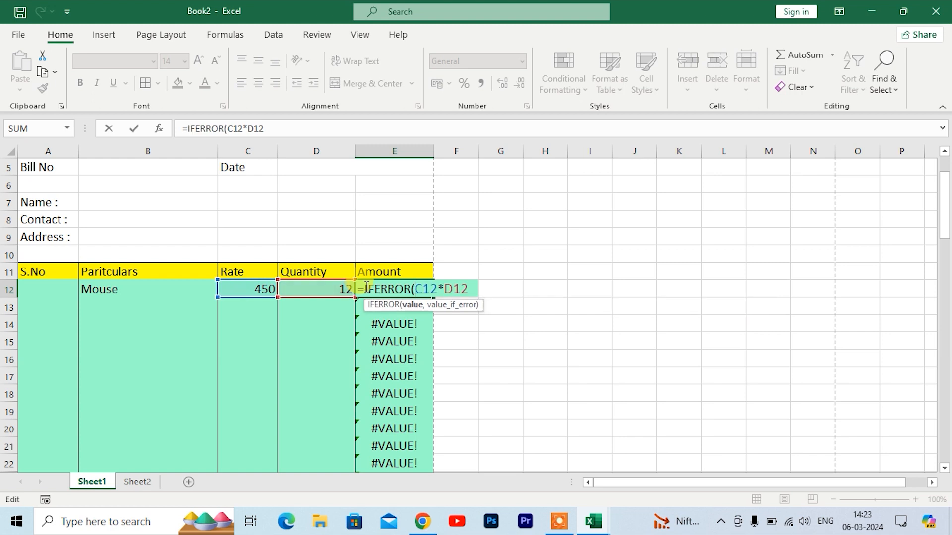
{"action": "type", "text": ","}
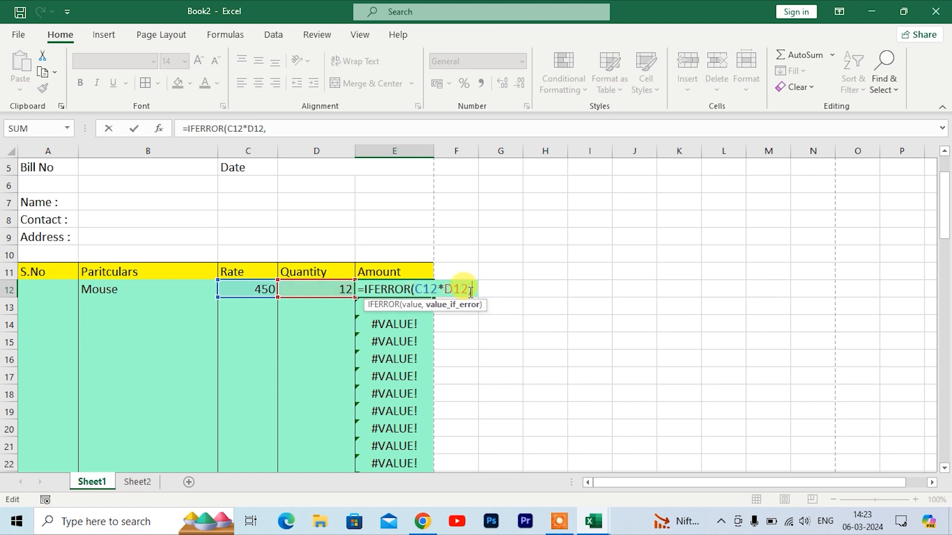
{"action": "type", "text": "\" \")"}
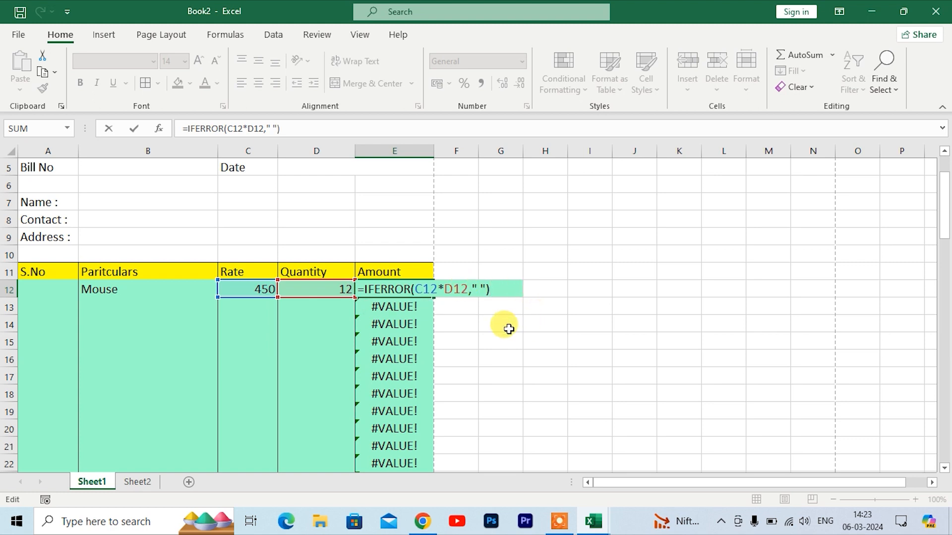
{"action": "key", "text": "Return"}
Step: Copy the IFERROR formula from E12 down the Amount column through E27
{"action": "left_click", "coordinate": [421, 288]}
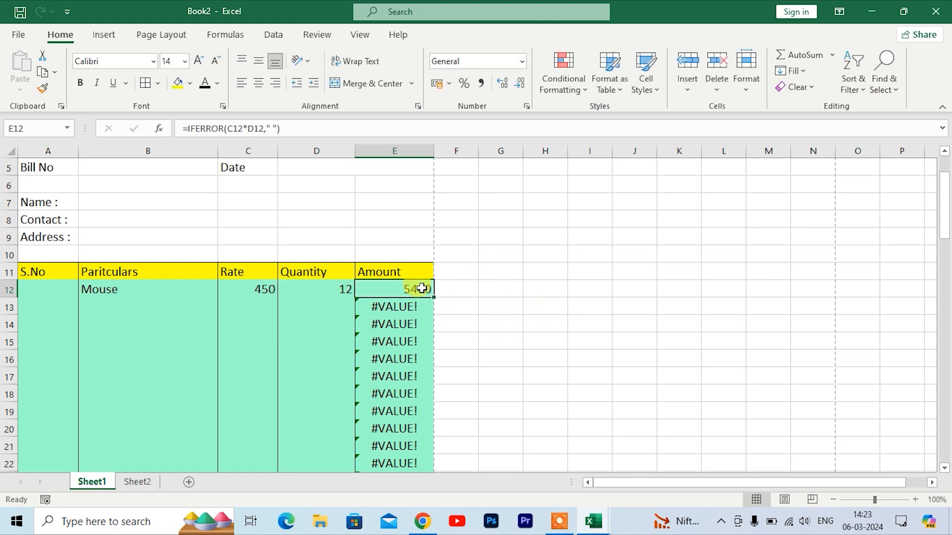
{"action": "left_click_drag", "start_coordinate": [434, 298], "coordinate": [402, 406]}
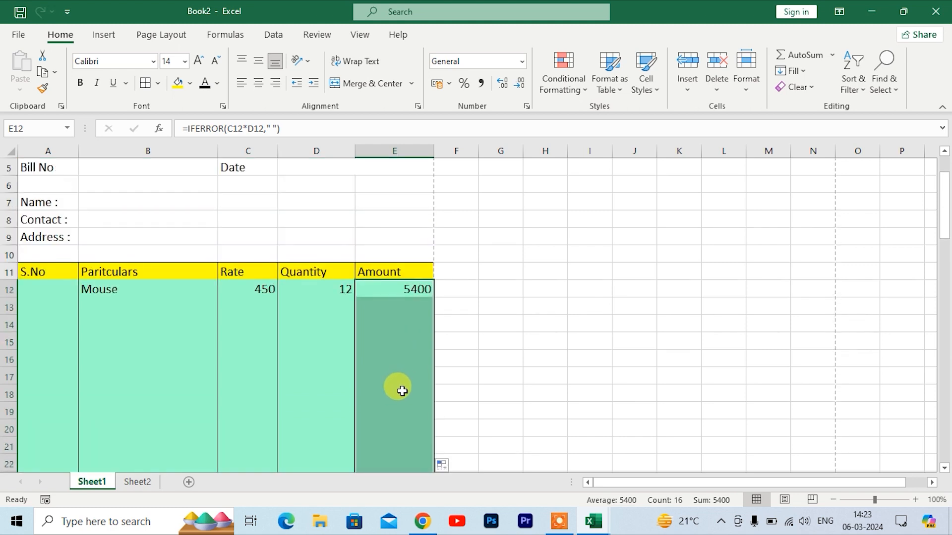
{"action": "left_click", "coordinate": [282, 353]}
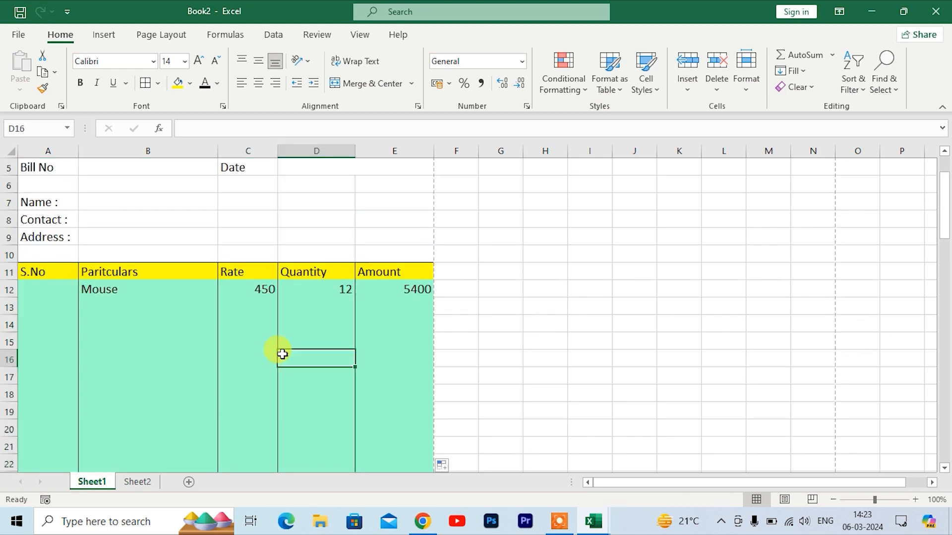
Step: Choose Printer as the product in B13 and enter a quantity of 15 for it
{"action": "left_click", "coordinate": [135, 303]}
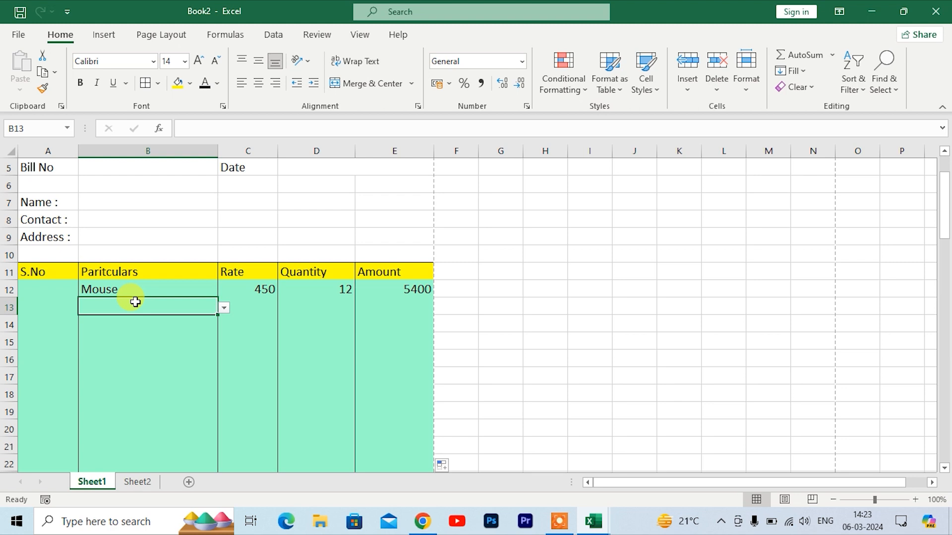
{"action": "key", "text": "alt+Down"}
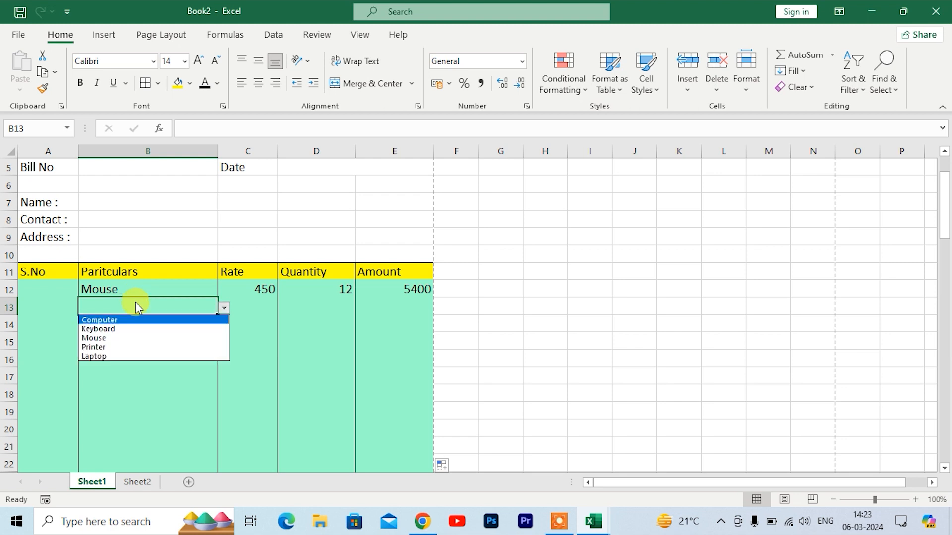
{"action": "left_click", "coordinate": [105, 348]}
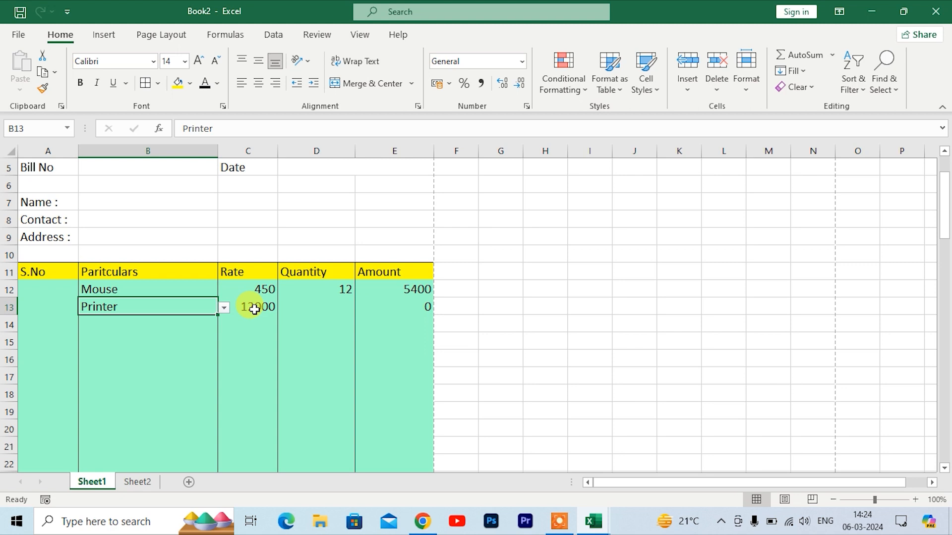
{"action": "left_click", "coordinate": [330, 309]}
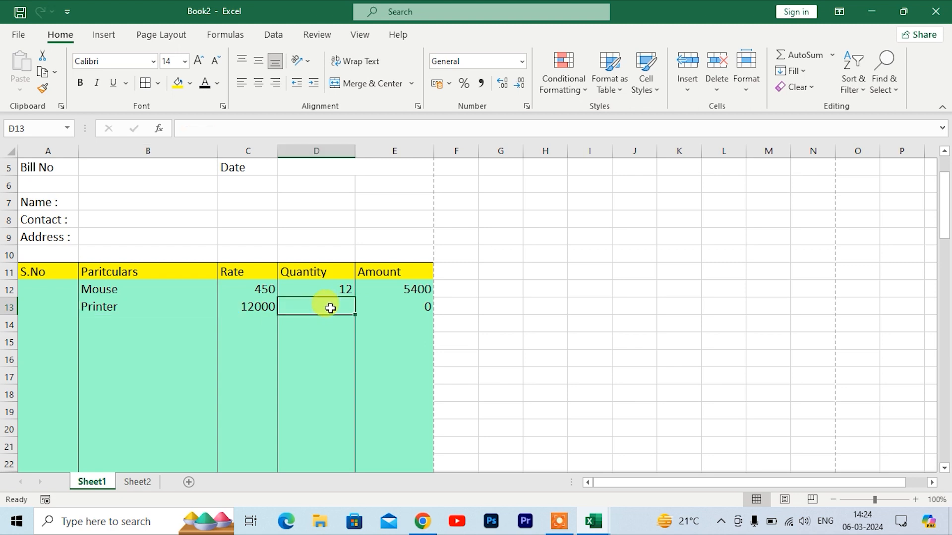
{"action": "type", "text": "15"}
{"action": "key", "text": "Return"}
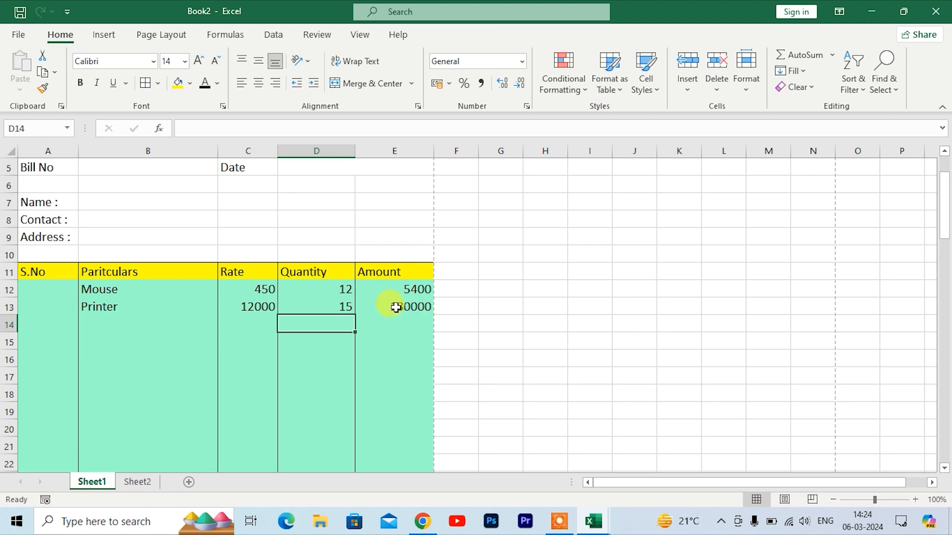
Step: Choose Laptop as the product in B14 and enter a quantity of 2 for it
{"action": "left_click", "coordinate": [120, 320]}
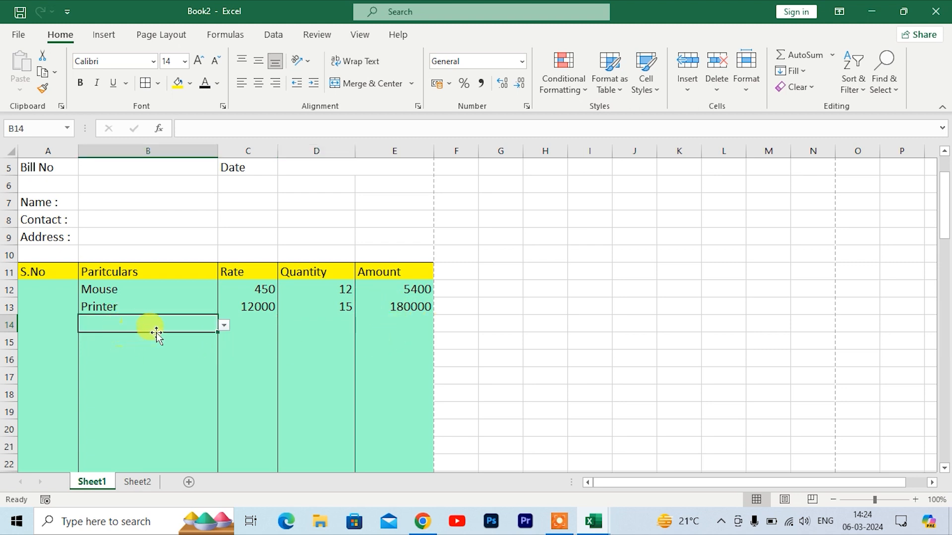
{"action": "left_click", "coordinate": [225, 330]}
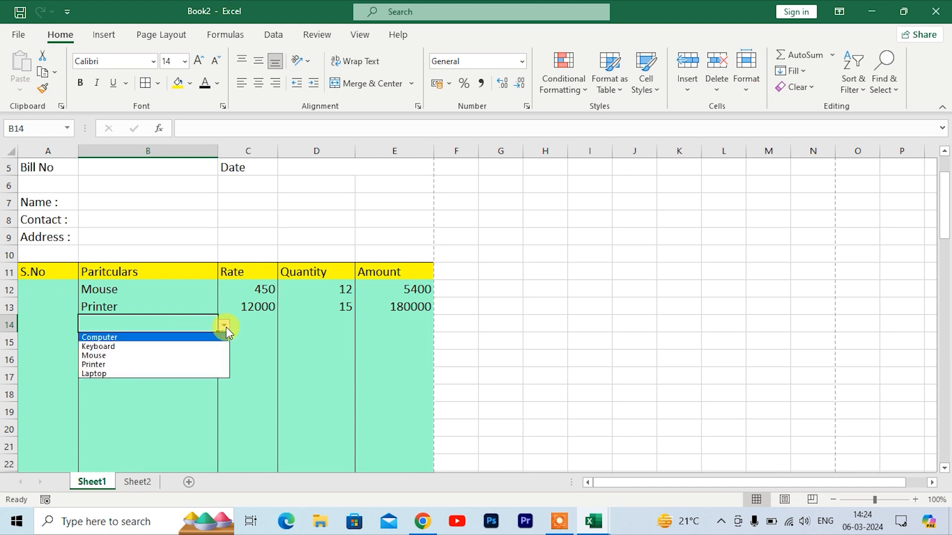
{"action": "left_click", "coordinate": [143, 372]}
{"action": "left_click", "coordinate": [309, 323]}
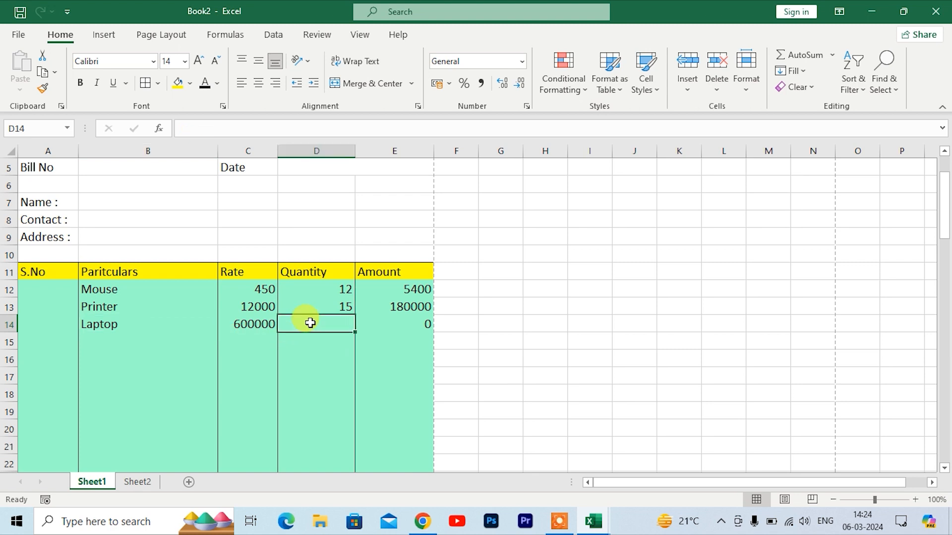
{"action": "type", "text": "2"}
{"action": "key", "text": "Return"}
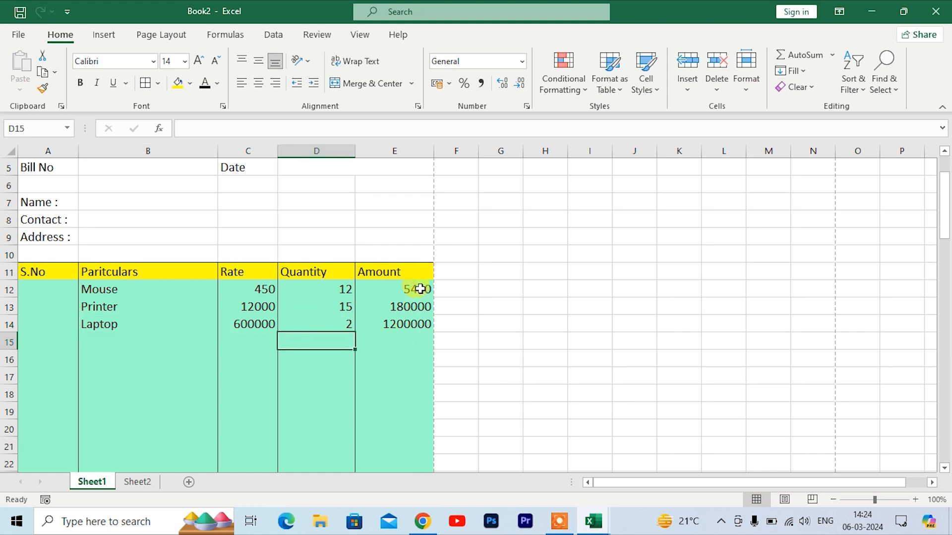
Step: Number the S.No column from 1 to 16 in A12:A27 by entering 1 and 2 and extending the series
{"action": "left_click", "coordinate": [33, 289]}
{"action": "type", "text": "1"}
{"action": "key", "text": "Return"}
{"action": "type", "text": "2"}
{"action": "key", "text": "Return"}
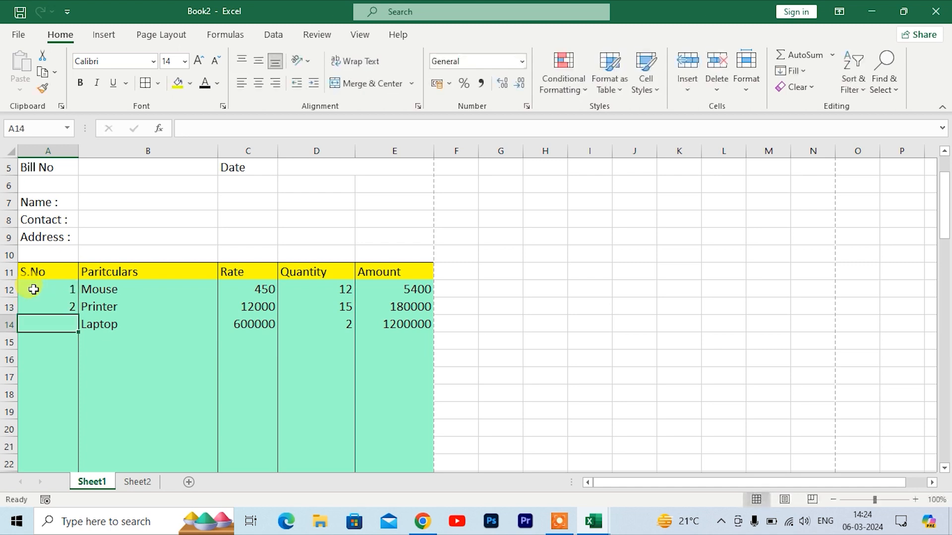
{"action": "left_click_drag", "start_coordinate": [71, 290], "coordinate": [70, 307]}
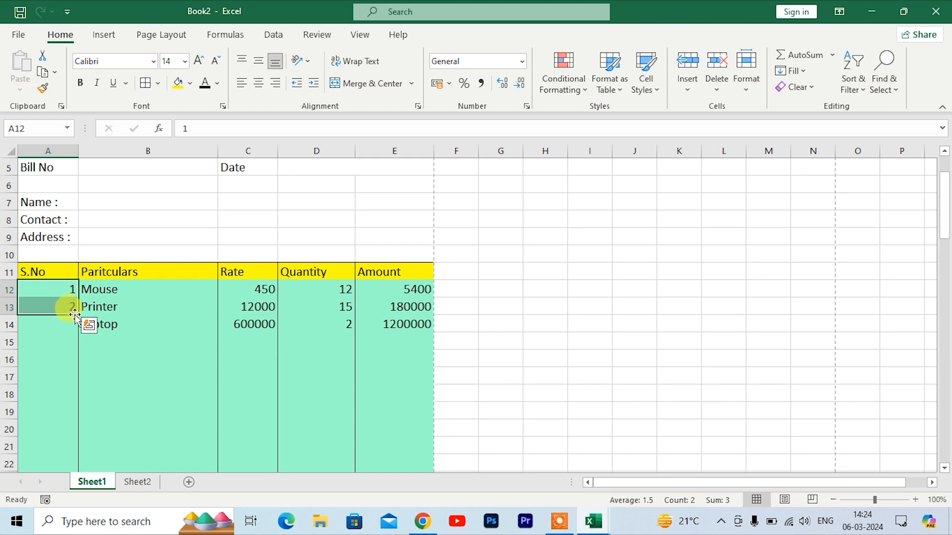
{"action": "left_click_drag", "start_coordinate": [77, 316], "coordinate": [70, 464]}
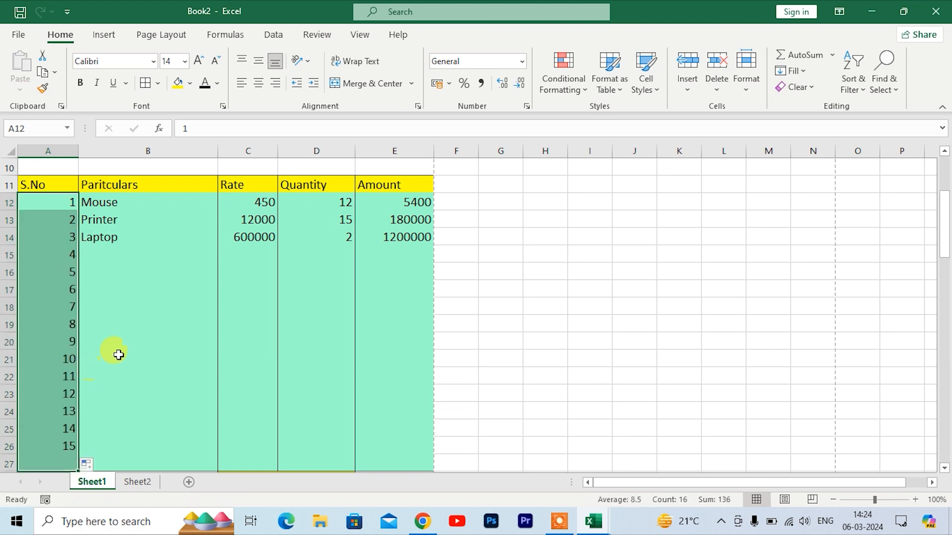
Step: Choose Printer as the product in B15 and Keyboard in B16
{"action": "left_click", "coordinate": [109, 254]}
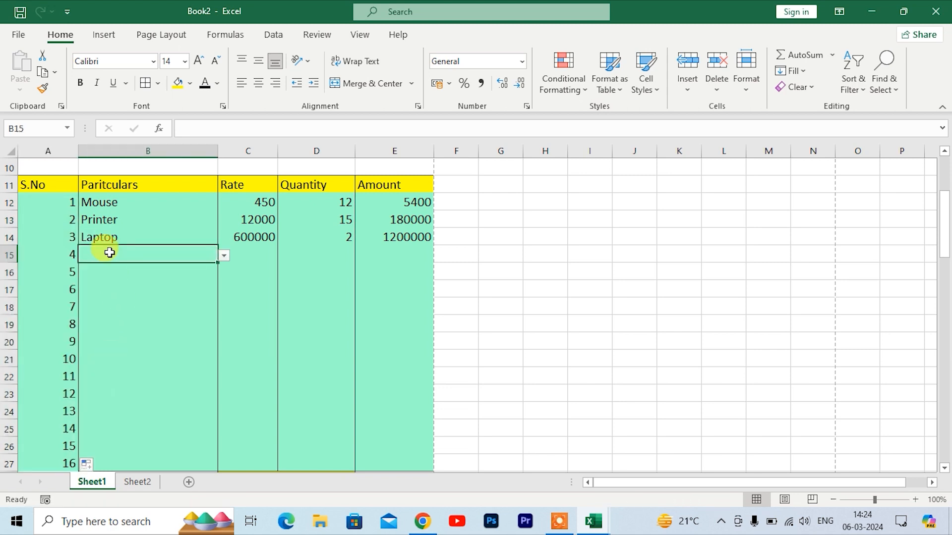
{"action": "left_click", "coordinate": [224, 256]}
{"action": "left_click", "coordinate": [187, 293]}
{"action": "key", "text": "Return"}
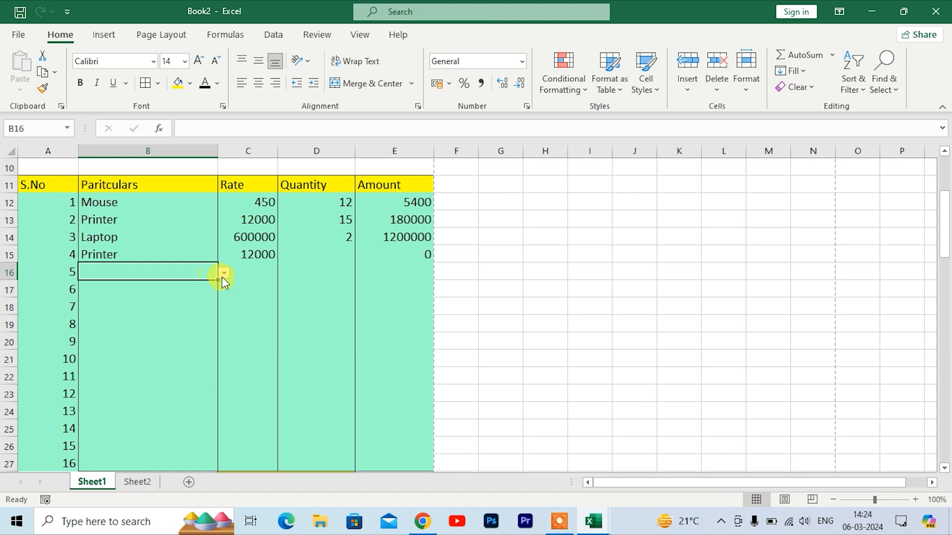
{"action": "left_click", "coordinate": [224, 273]}
{"action": "left_click", "coordinate": [141, 294]}
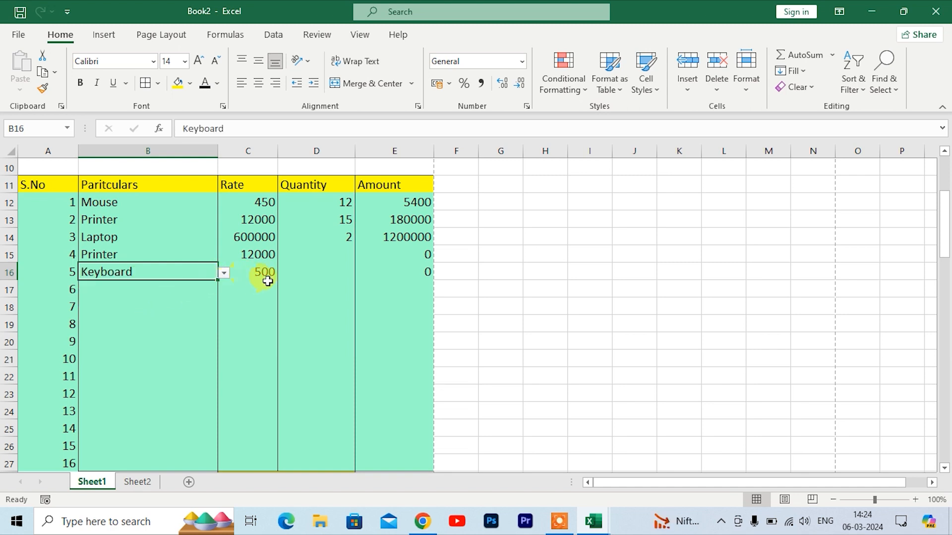
Step: Enter a quantity of 4 for the Printer in row 15 and 3 for the Keyboard in row 16
{"action": "left_click", "coordinate": [308, 254]}
{"action": "type", "text": "4"}
{"action": "key", "text": "Return"}
{"action": "type", "text": "3"}
{"action": "key", "text": "Return"}
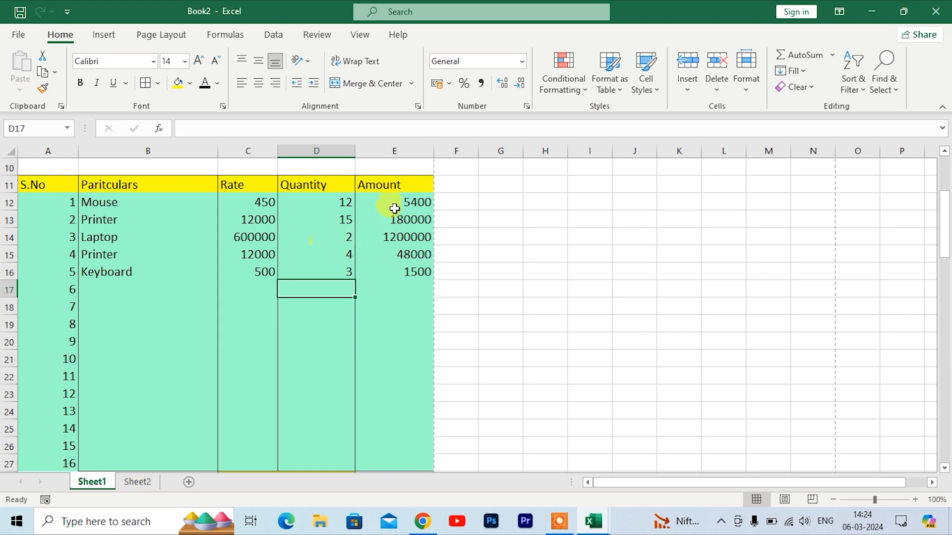
Step: Calculate the Total in E28 by summing the amounts in E12:E27
{"action": "scroll", "coordinate": [391, 380], "scroll_direction": "down", "scroll_amount": 3}
{"action": "left_click", "coordinate": [381, 325]}
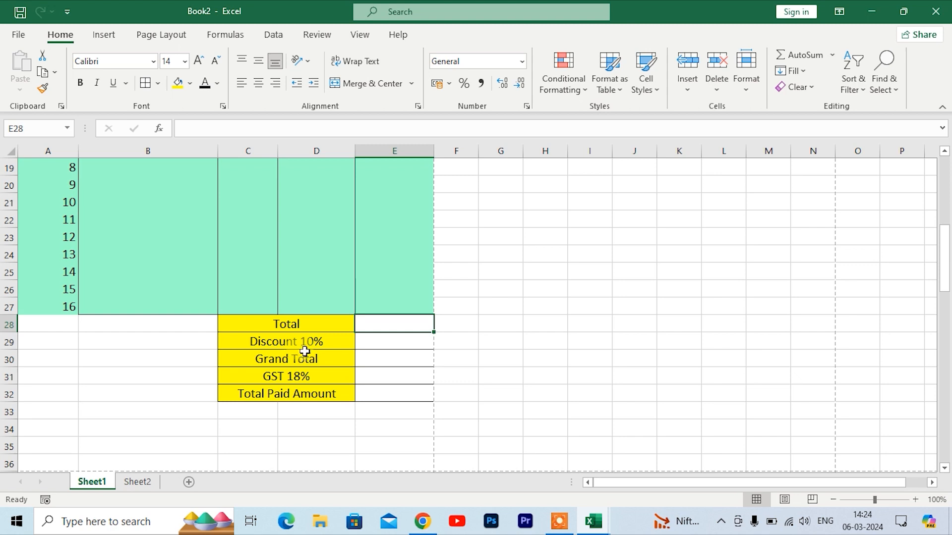
{"action": "scroll", "coordinate": [389, 356], "scroll_direction": "up", "scroll_amount": 1}
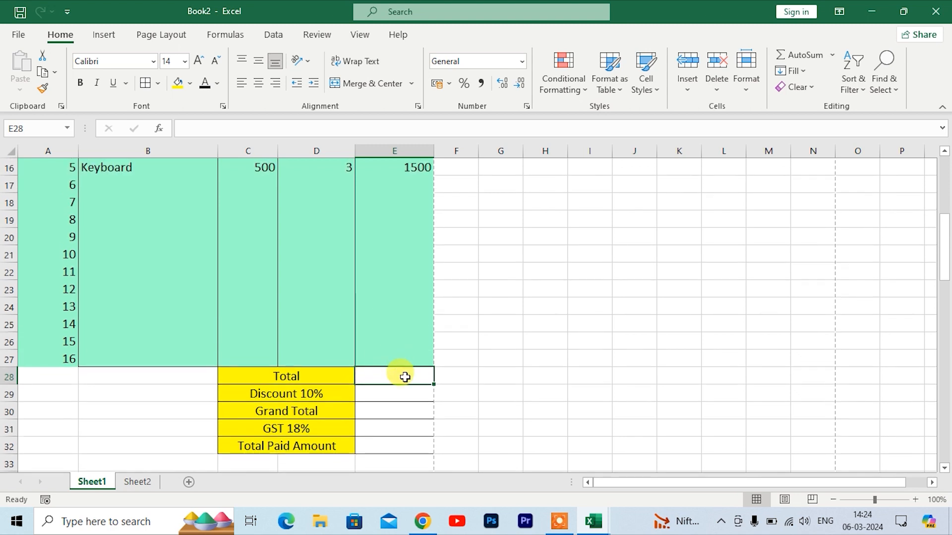
{"action": "scroll", "coordinate": [376, 347], "scroll_direction": "up", "scroll_amount": 1}
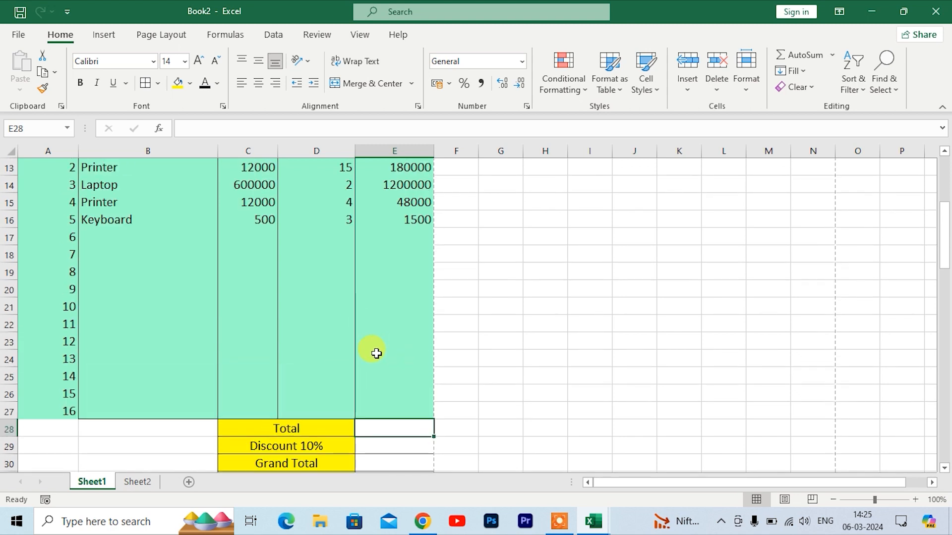
{"action": "key", "text": "alt+equal"}
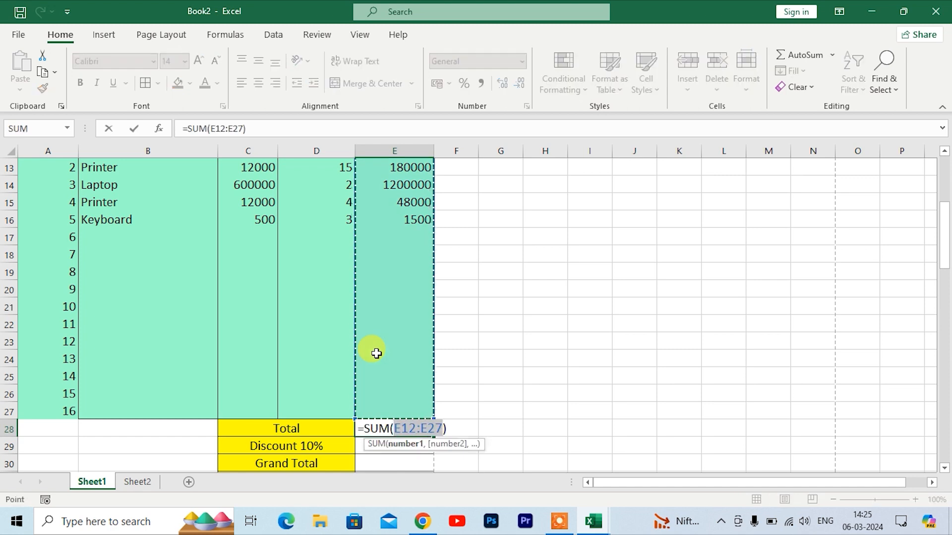
{"action": "scroll", "coordinate": [377, 346], "scroll_direction": "up", "scroll_amount": 2}
{"action": "scroll", "coordinate": [377, 347], "scroll_direction": "down", "scroll_amount": 2}
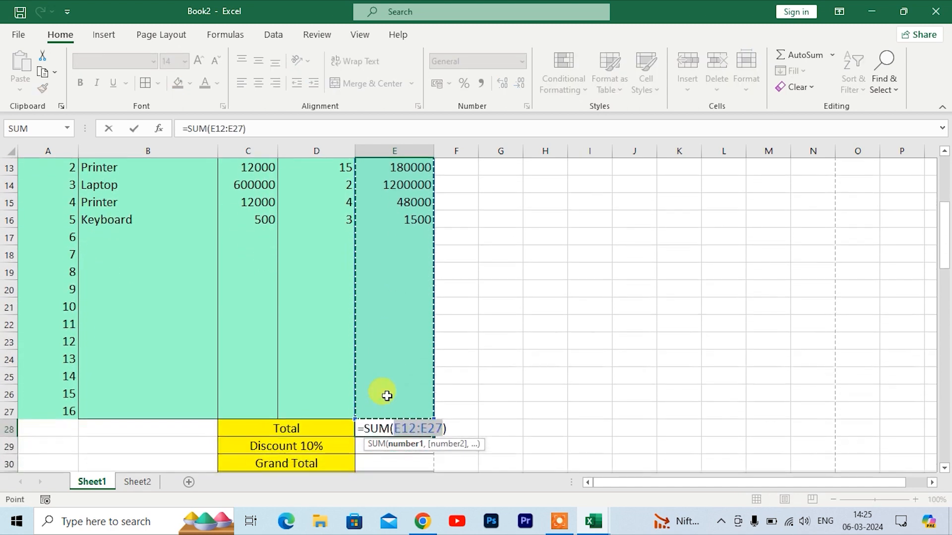
{"action": "key", "text": "Return"}
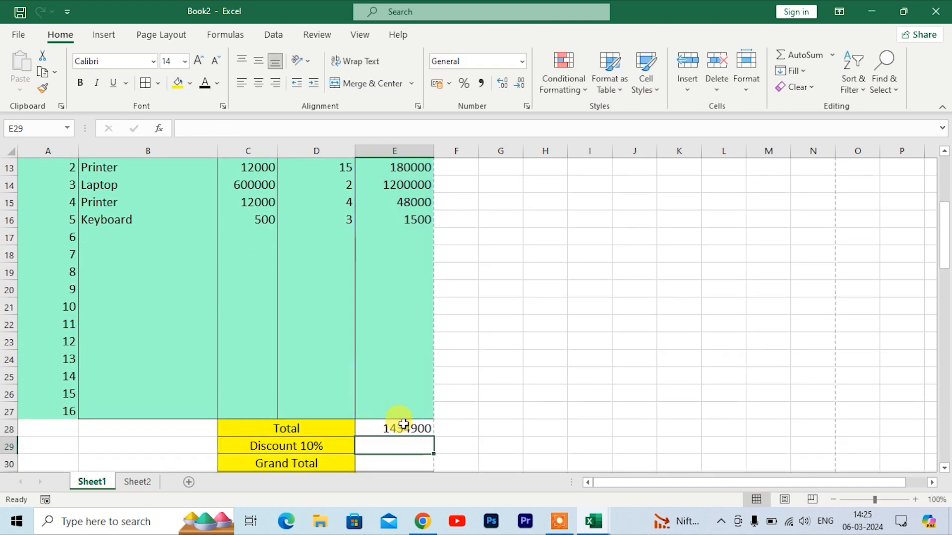
Step: Calculate the 10% discount in E29 with the formula =E28*10%
{"action": "scroll", "coordinate": [424, 284], "scroll_direction": "up", "scroll_amount": 1}
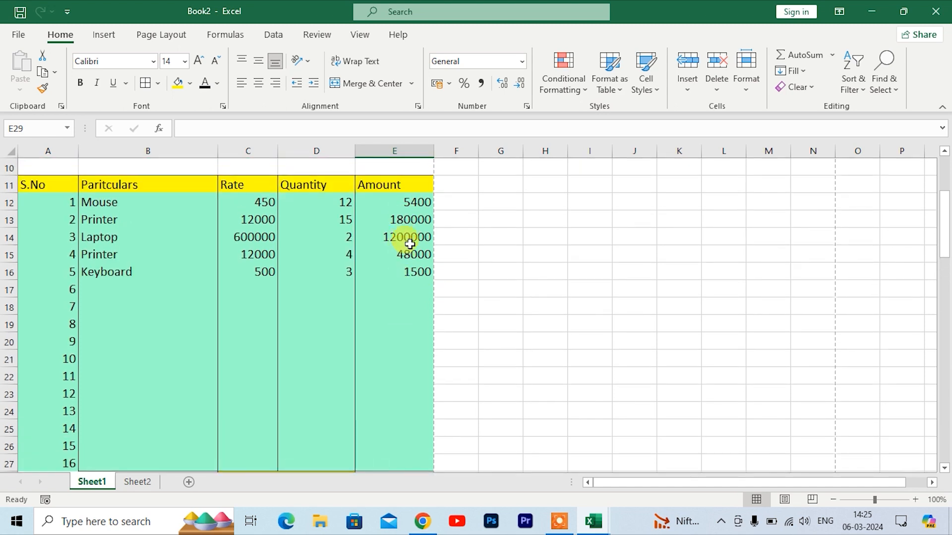
{"action": "scroll", "coordinate": [387, 335], "scroll_direction": "down", "scroll_amount": 2}
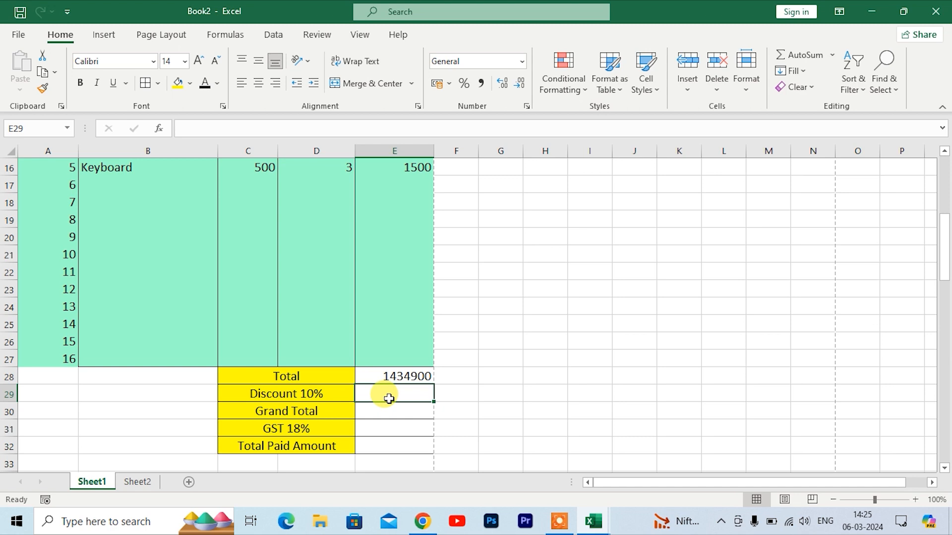
{"action": "type", "text": "="}
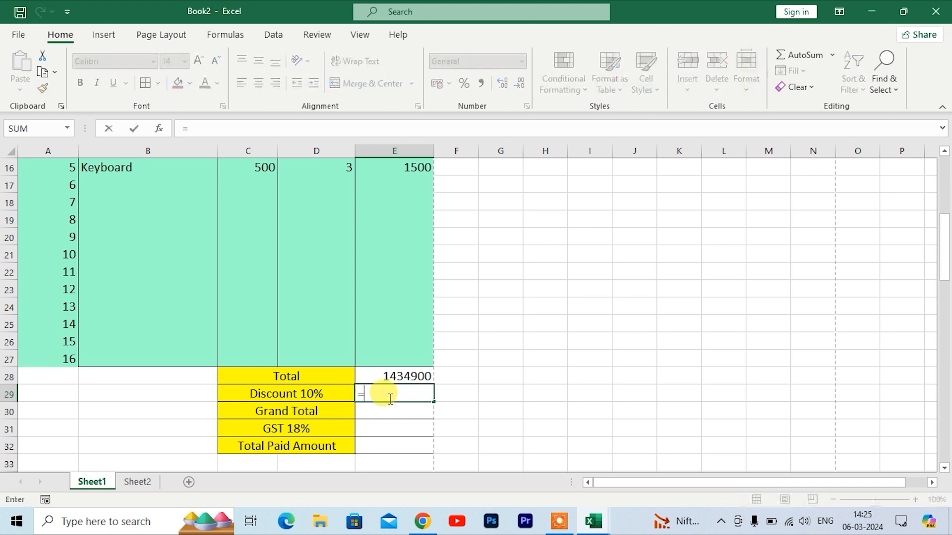
{"action": "left_click", "coordinate": [407, 376]}
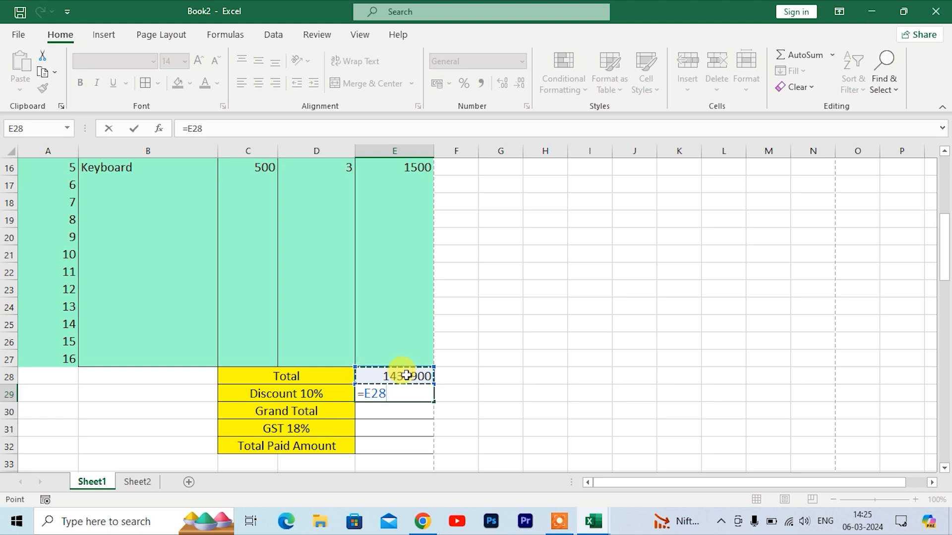
{"action": "type", "text": "*"}
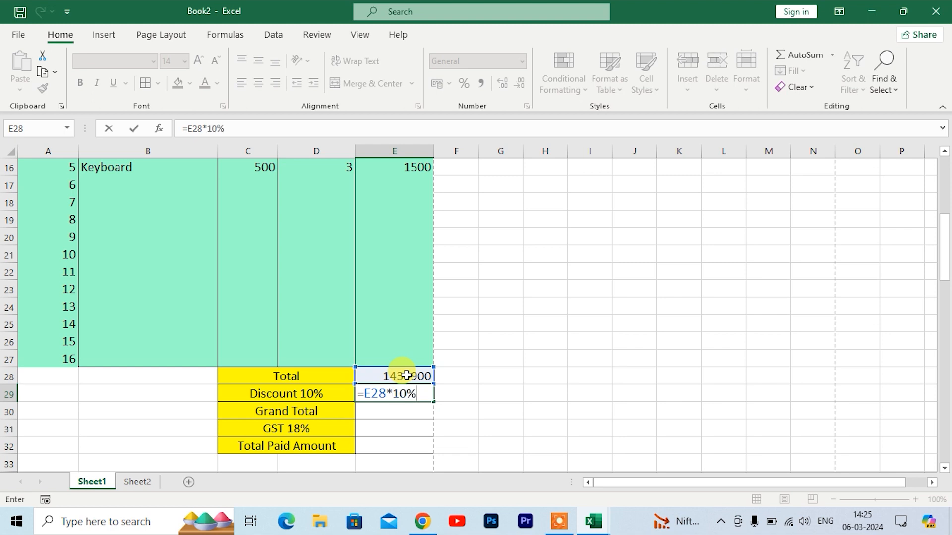
{"action": "key", "text": "Return"}
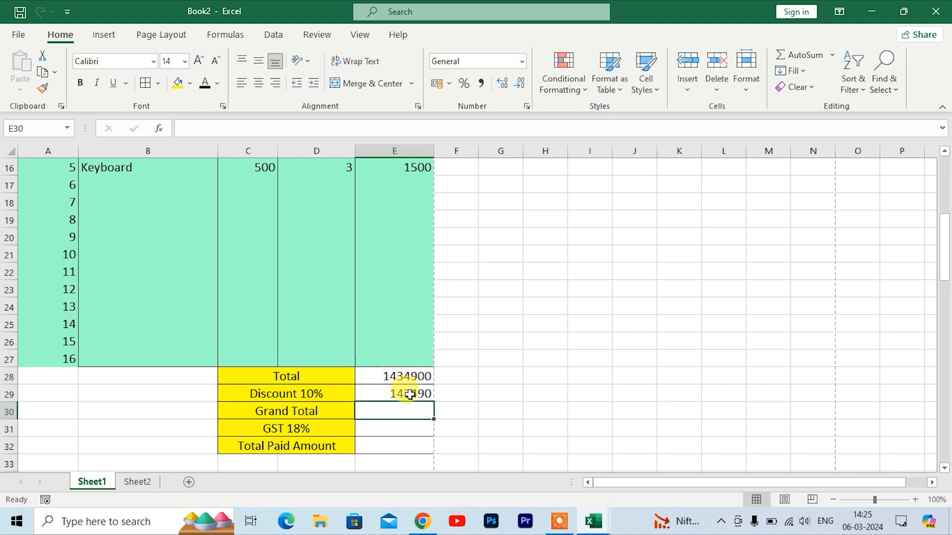
{"action": "left_click", "coordinate": [407, 392]}
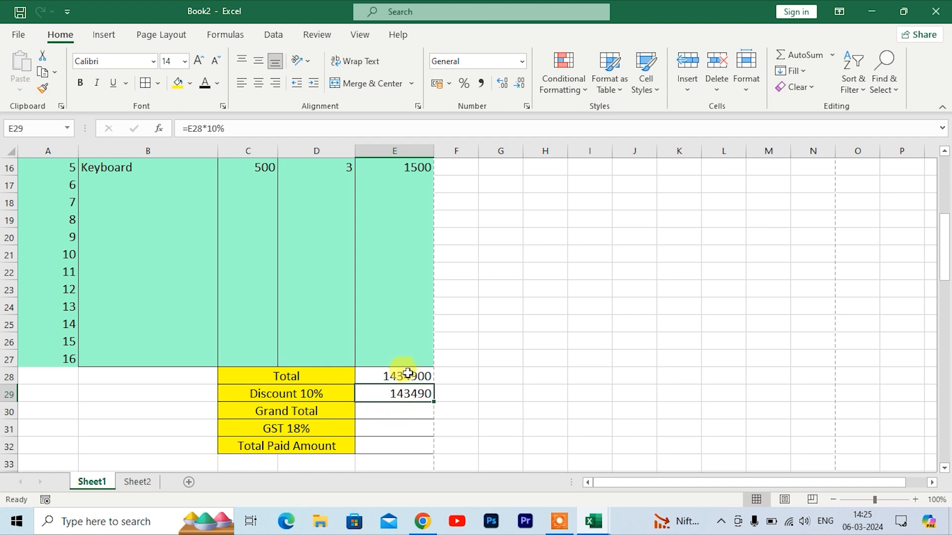
Step: Calculate the Grand Total in E30 by subtracting the discount in E29 from the total in E28
{"action": "left_click", "coordinate": [382, 412]}
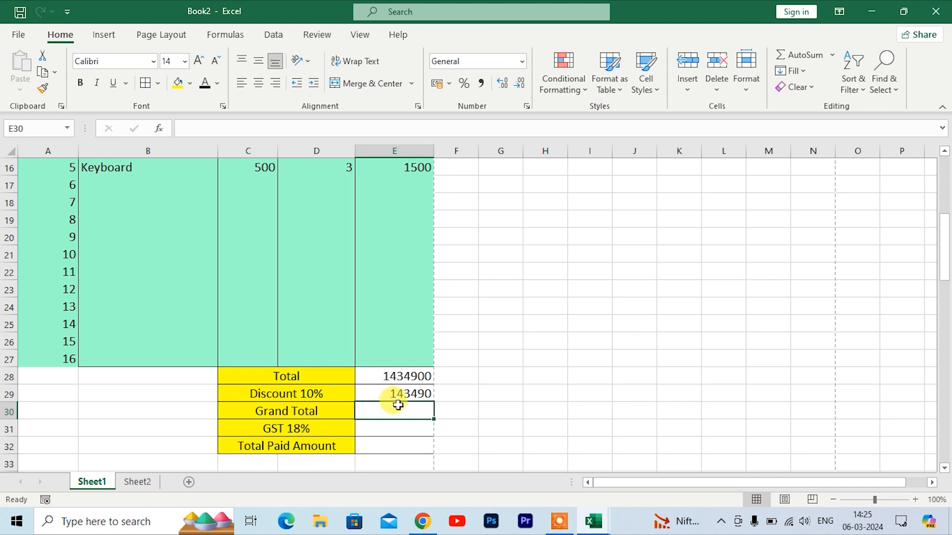
{"action": "type", "text": "="}
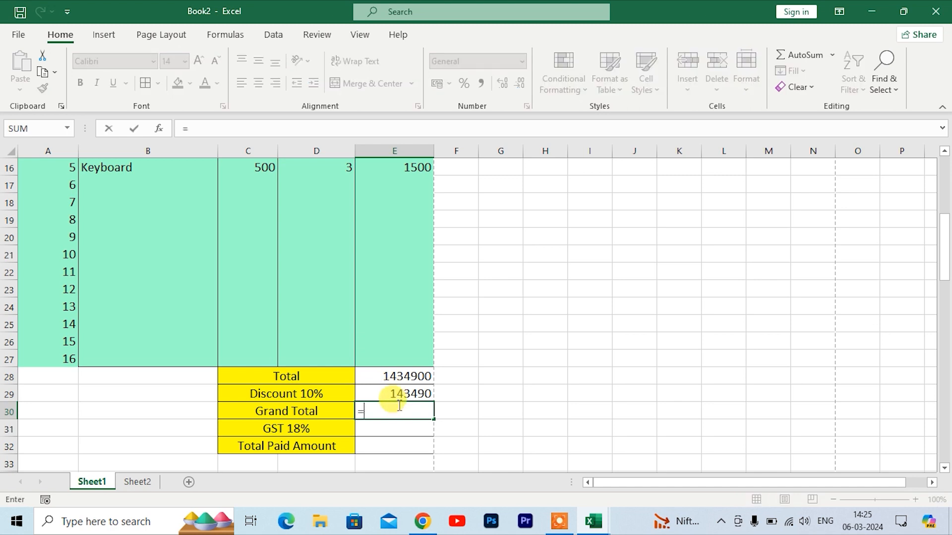
{"action": "left_click", "coordinate": [388, 378]}
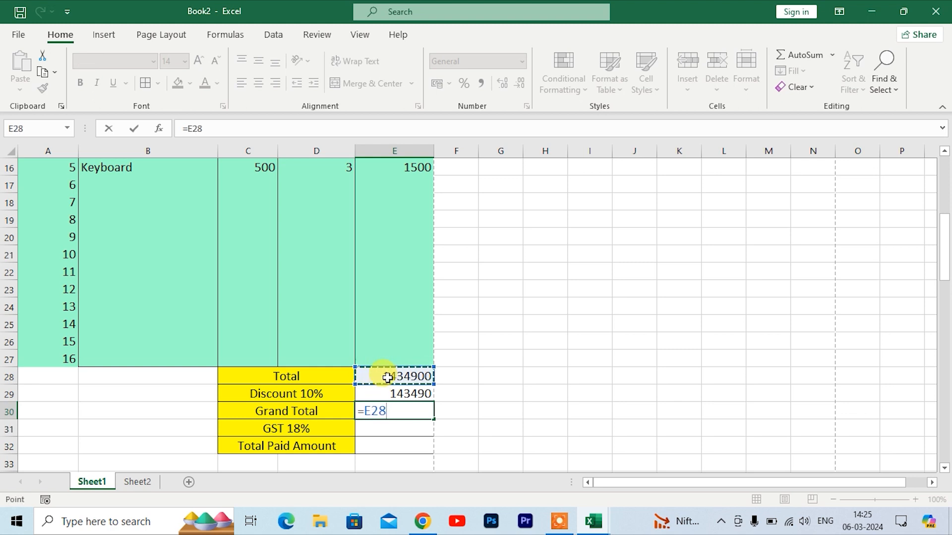
{"action": "type", "text": "-"}
{"action": "left_click", "coordinate": [384, 393]}
{"action": "key", "text": "Return"}
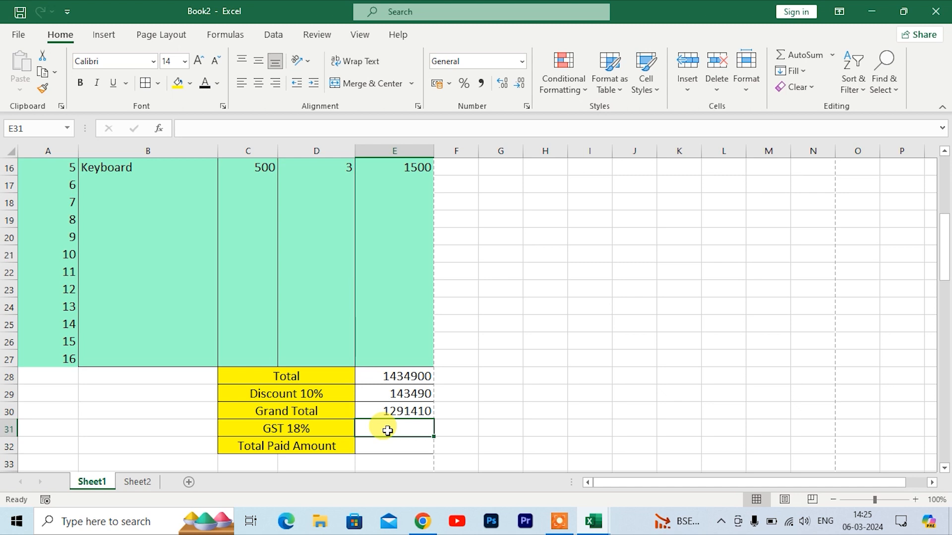
Step: Calculate the 18% GST in E31 with the formula =E30*18%
{"action": "type", "text": "="}
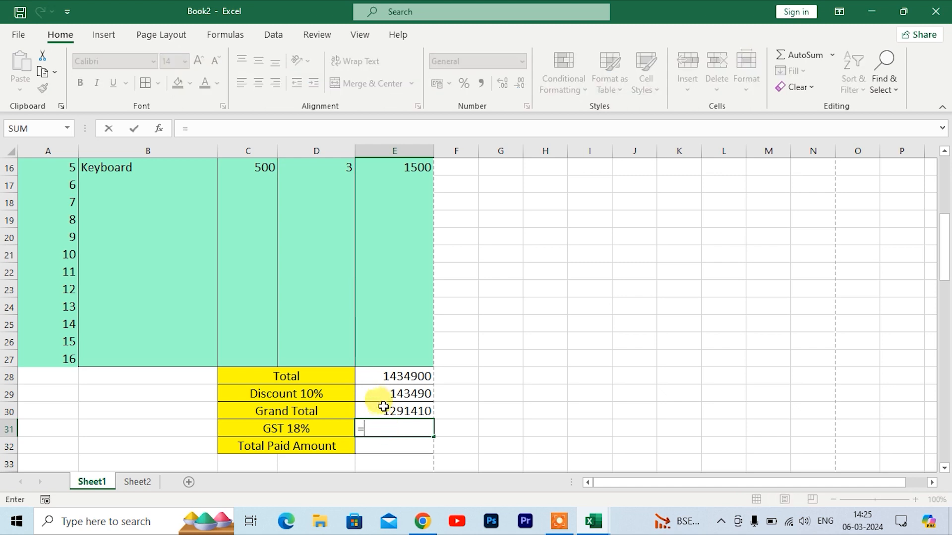
{"action": "left_click", "coordinate": [383, 407]}
{"action": "type", "text": "*"}
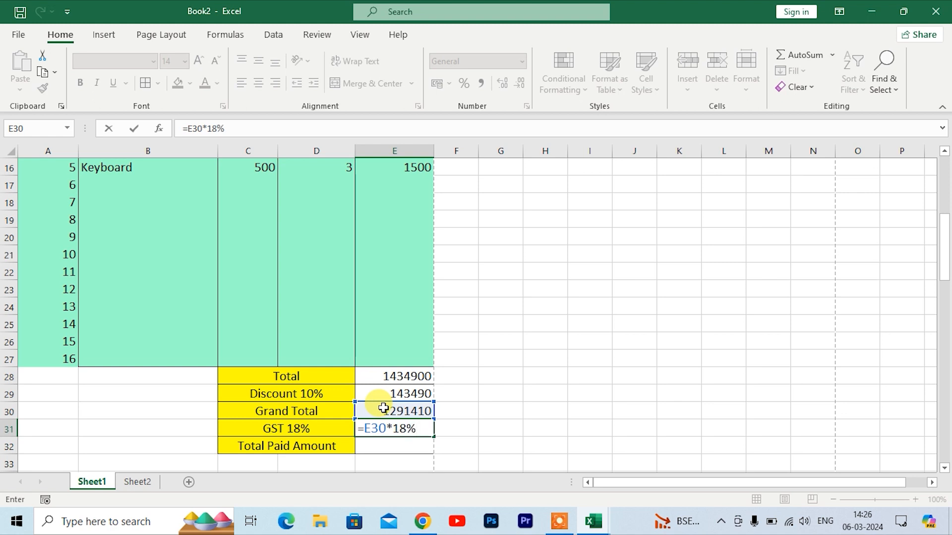
{"action": "key", "text": "Return"}
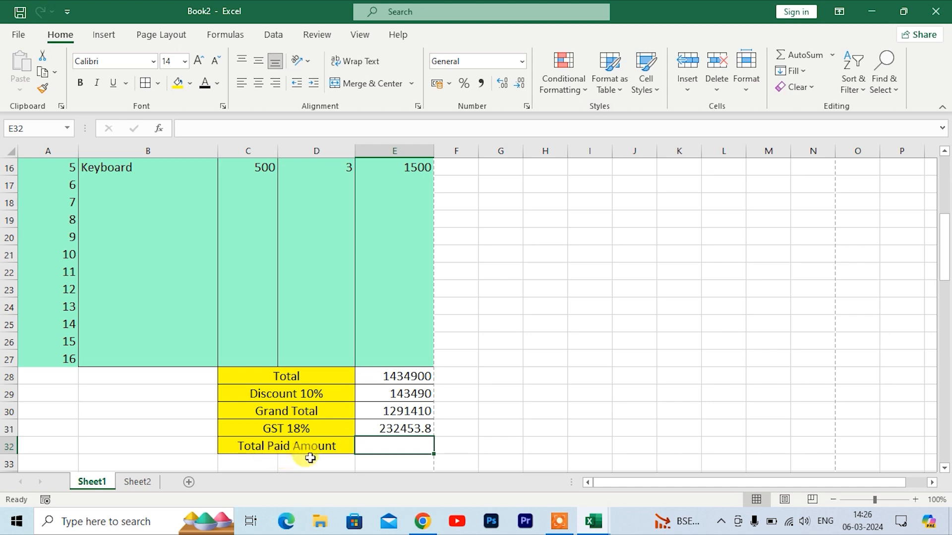
Step: Calculate the Total Paid Amount in E32 with the formula =E30+E31
{"action": "key", "text": "Return"}
{"action": "left_click", "coordinate": [388, 447]}
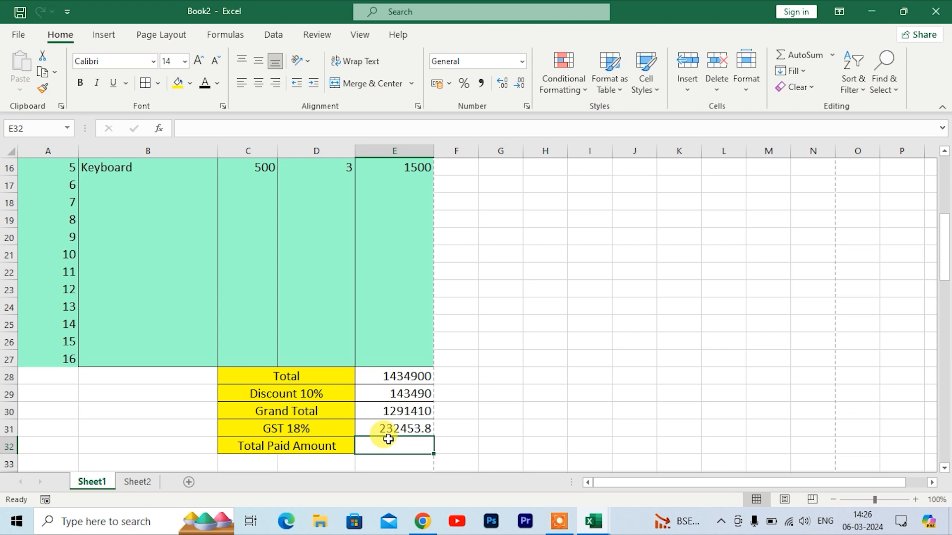
{"action": "type", "text": "="}
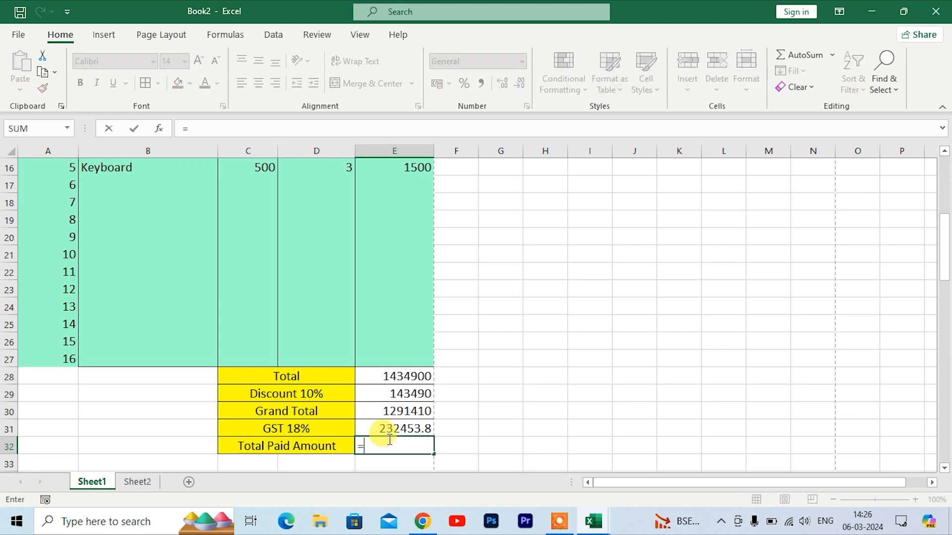
{"action": "left_click", "coordinate": [382, 412]}
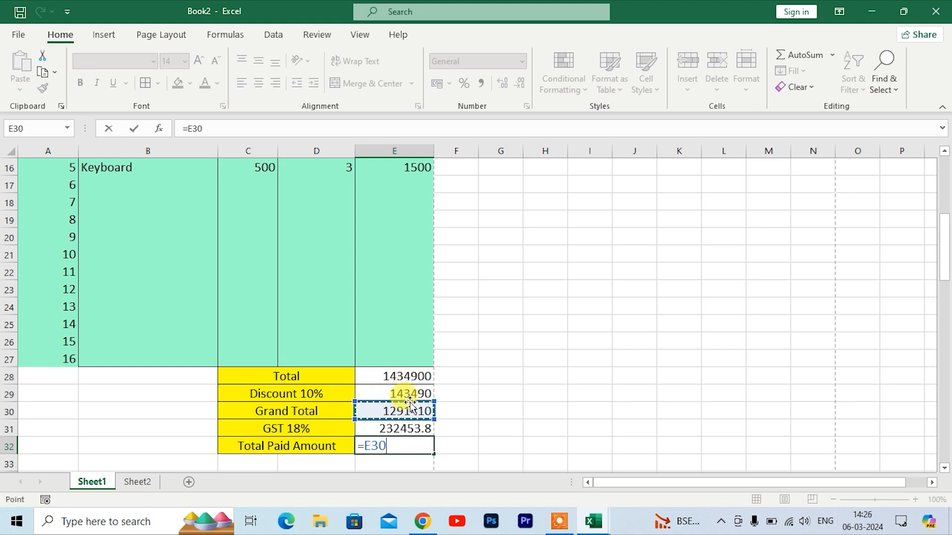
{"action": "left_click", "coordinate": [410, 402]}
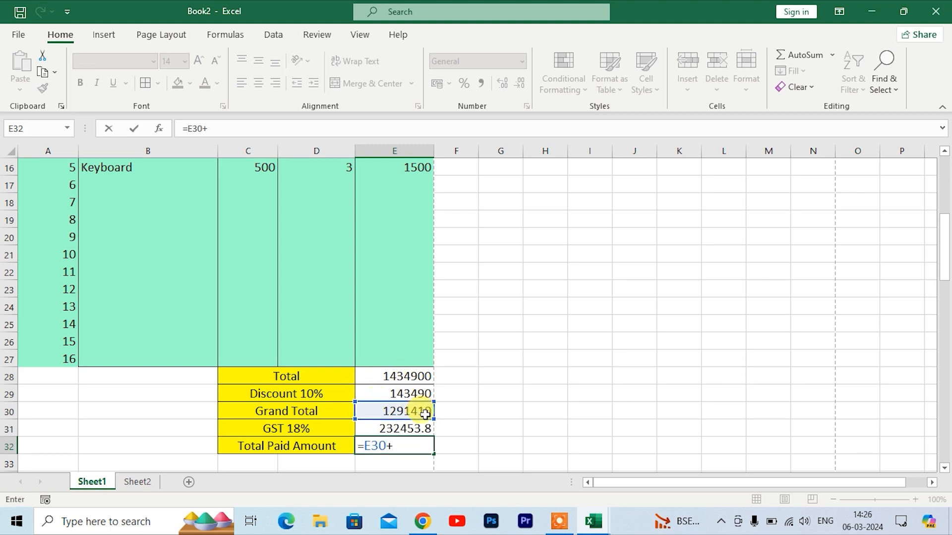
{"action": "left_click", "coordinate": [400, 429]}
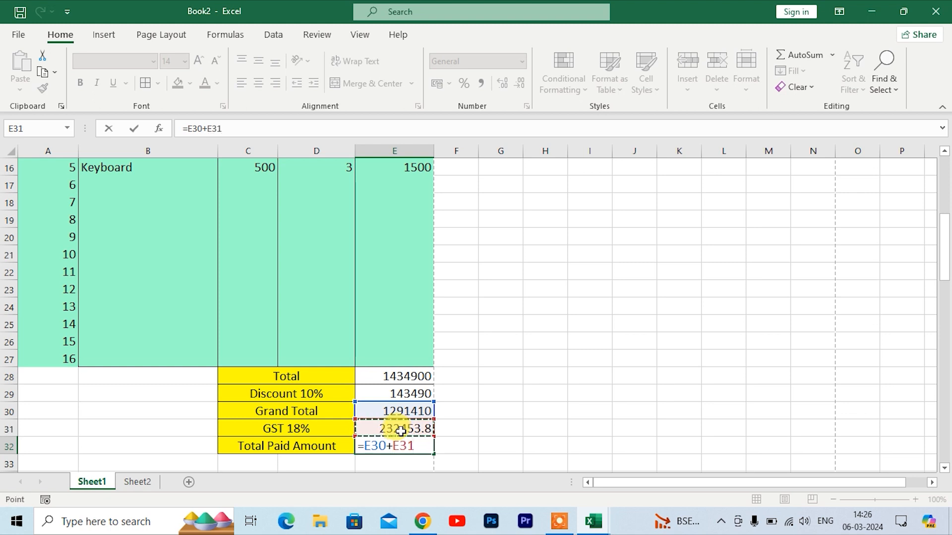
{"action": "key", "text": "Return"}
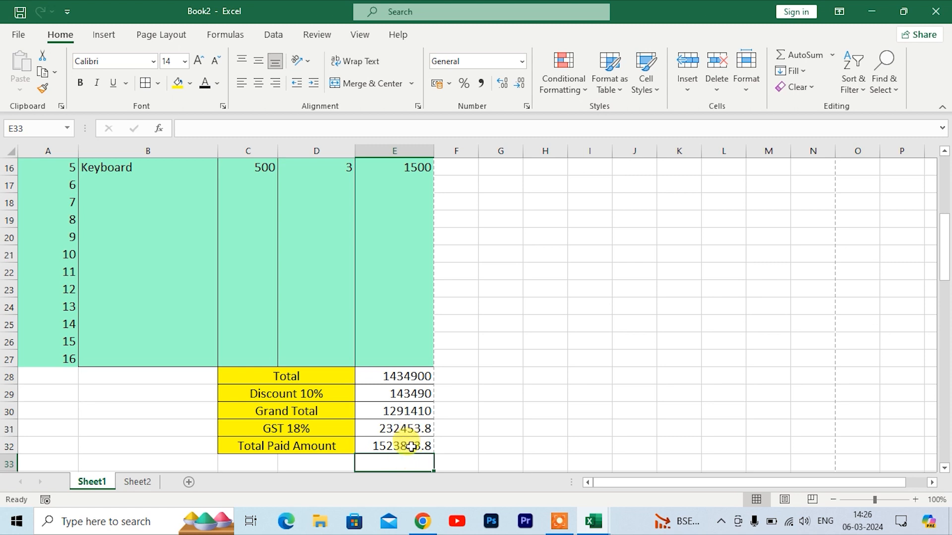
Step: Enter the customer's full name with capitalised initials in B7
{"action": "scroll", "coordinate": [165, 362], "scroll_direction": "up", "scroll_amount": 4}
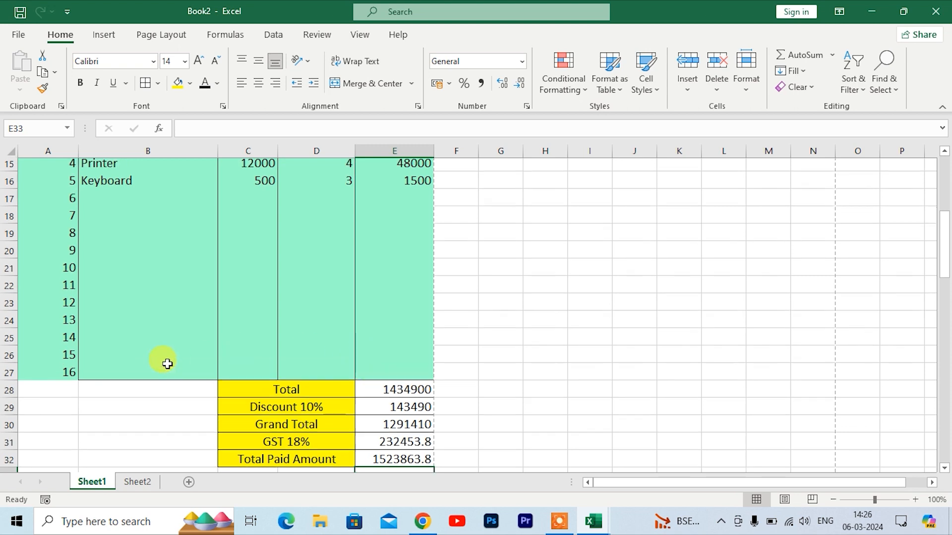
{"action": "scroll", "coordinate": [194, 381], "scroll_direction": "up", "scroll_amount": 1}
{"action": "left_click", "coordinate": [98, 288]}
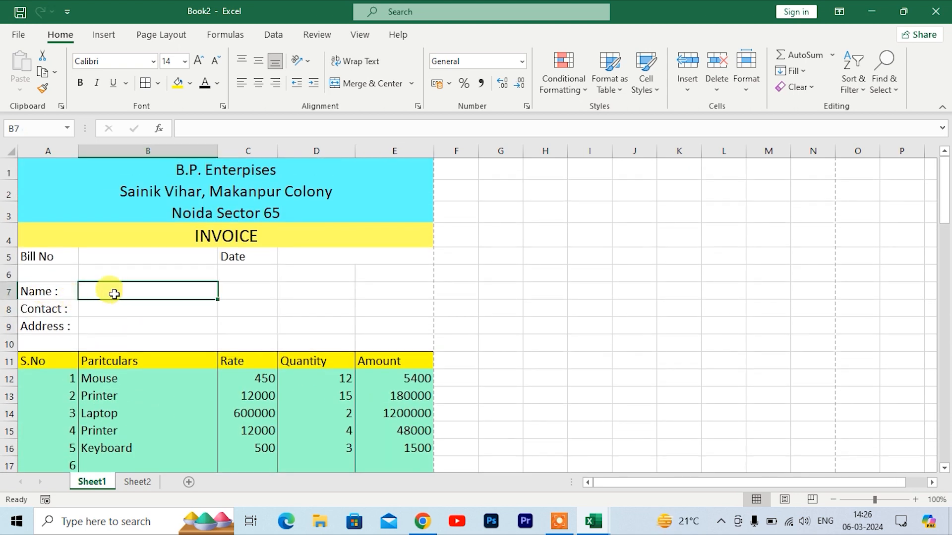
{"action": "type", "text": "Sohan kumar"}
{"action": "key", "text": "BackSpace"}
{"action": "key", "text": "BackSpace"}
{"action": "key", "text": "BackSpace"}
{"action": "key", "text": "BackSpace"}
{"action": "key", "text": "BackSpace"}
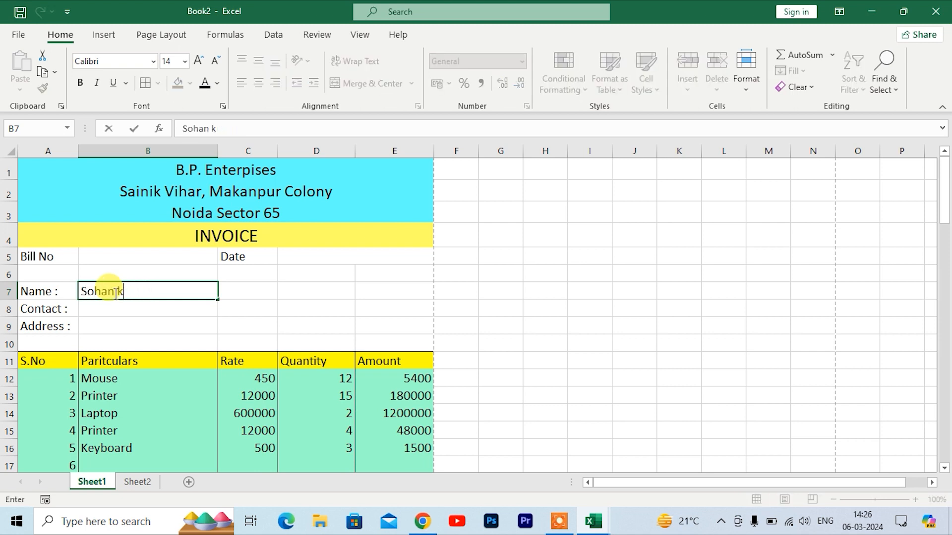
{"action": "type", "text": "Kumar"}
{"action": "key", "text": "Return"}
Step: Fill in the customer's contact number in B8 and address in B9
{"action": "type", "text": "852582123"}
{"action": "key", "text": "Return"}
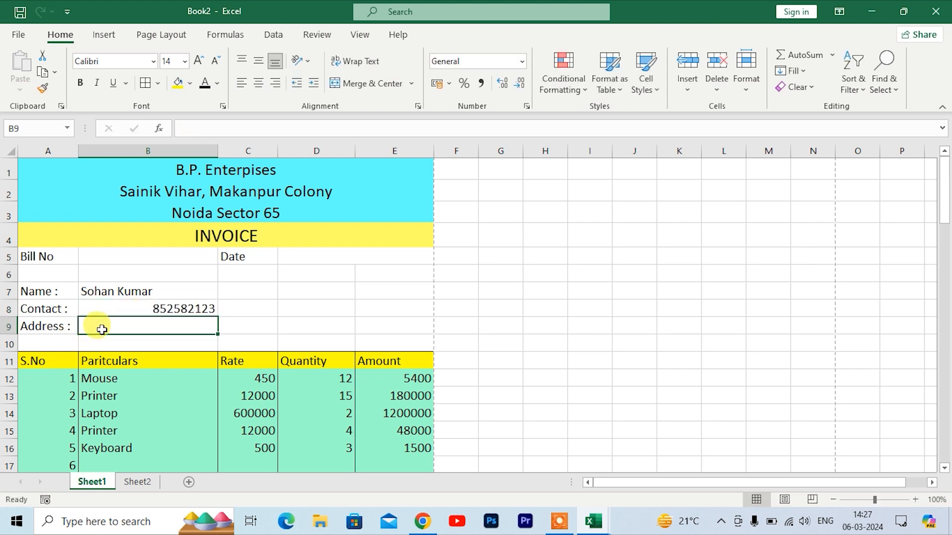
{"action": "type", "text": "Secot6"}
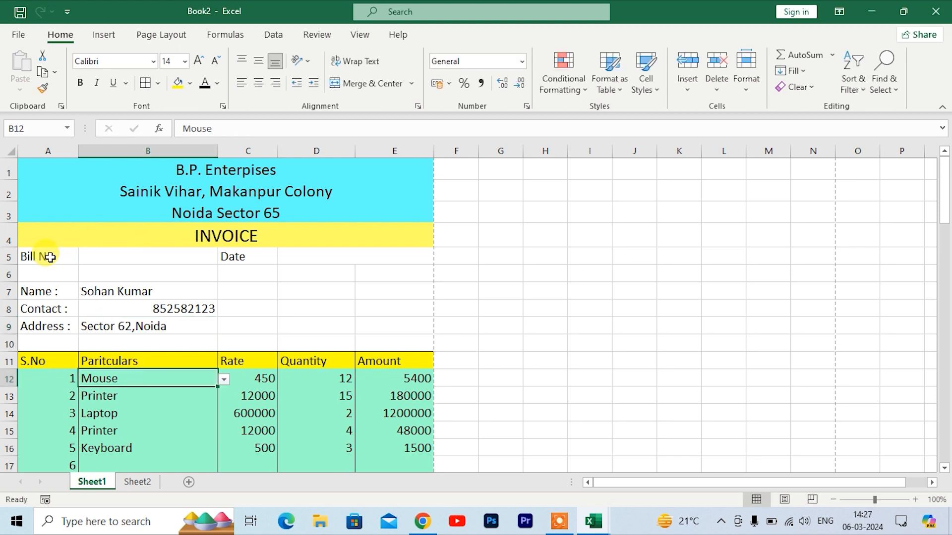
Step: Center the contents of A5:E32 horizontally and align them to the top of their cells
{"action": "left_click_drag", "start_coordinate": [49, 257], "coordinate": [365, 325]}
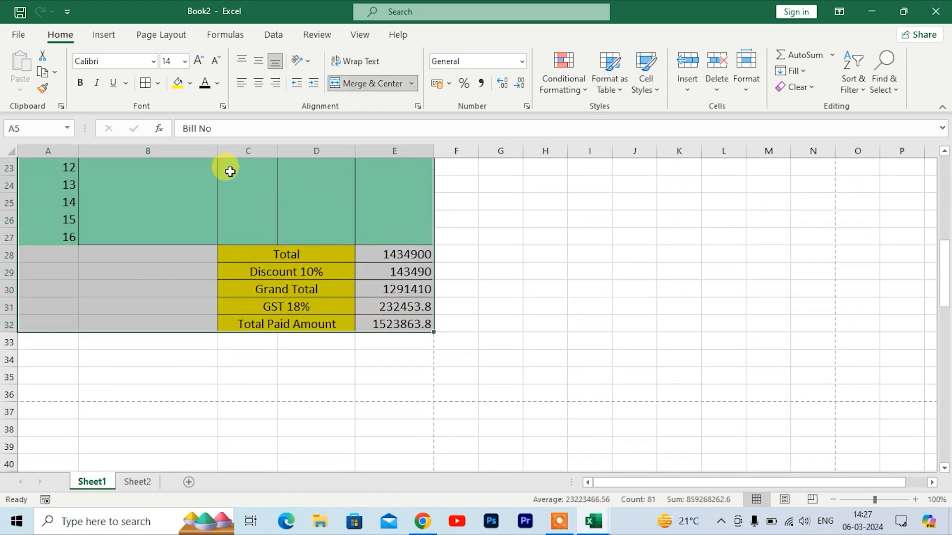
{"action": "left_click", "coordinate": [255, 85]}
{"action": "left_click", "coordinate": [301, 316]}
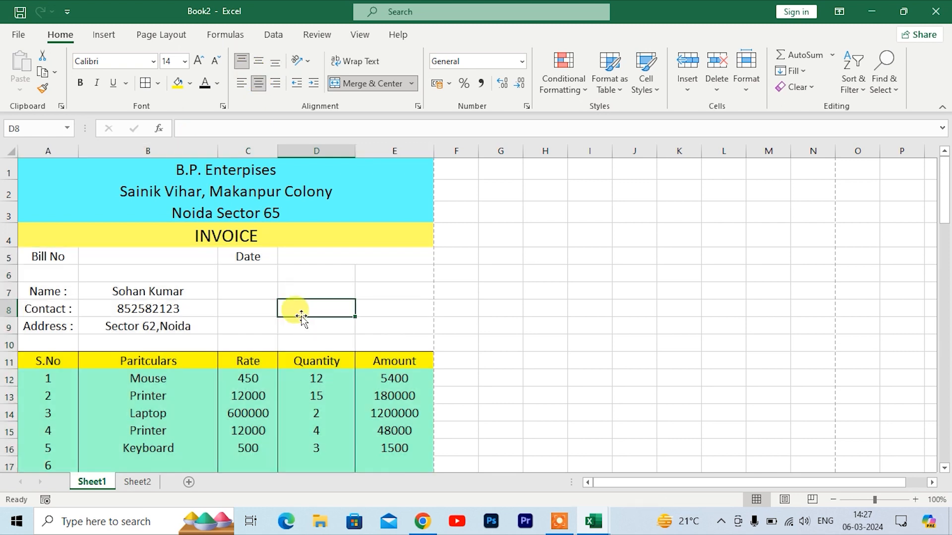
Step: Apply borders to the table's header row A11:E11
{"action": "left_click_drag", "start_coordinate": [42, 361], "coordinate": [376, 364]}
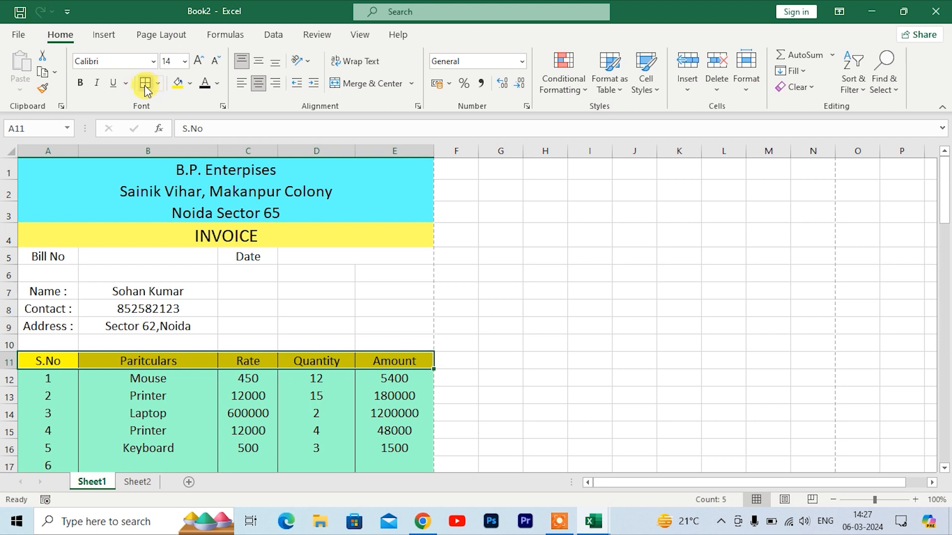
{"action": "left_click", "coordinate": [263, 393]}
Step: Enter the date 06-03-2024 in D5 and the bill number 1002 in B5
{"action": "left_click", "coordinate": [304, 257]}
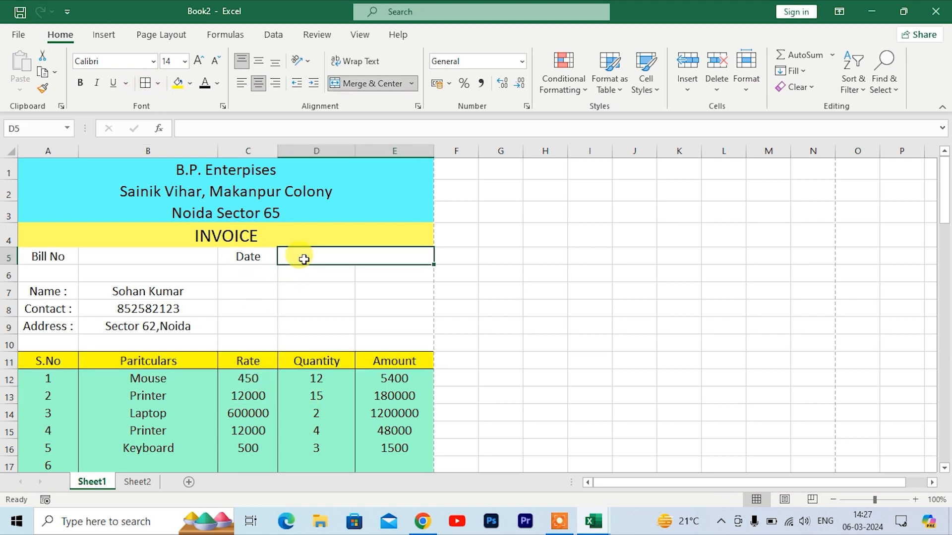
{"action": "key", "text": "ctrl+semicolon"}
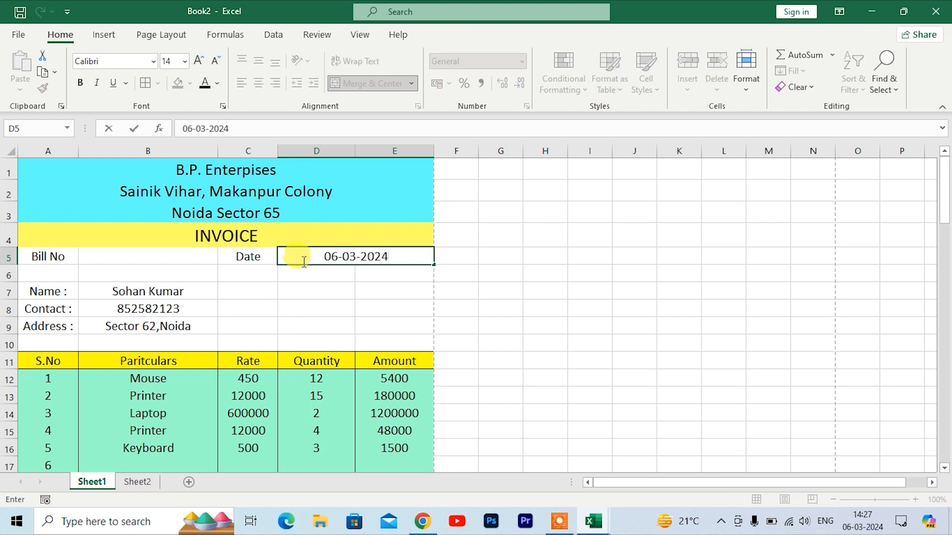
{"action": "key", "text": "Return"}
{"action": "left_click", "coordinate": [337, 256]}
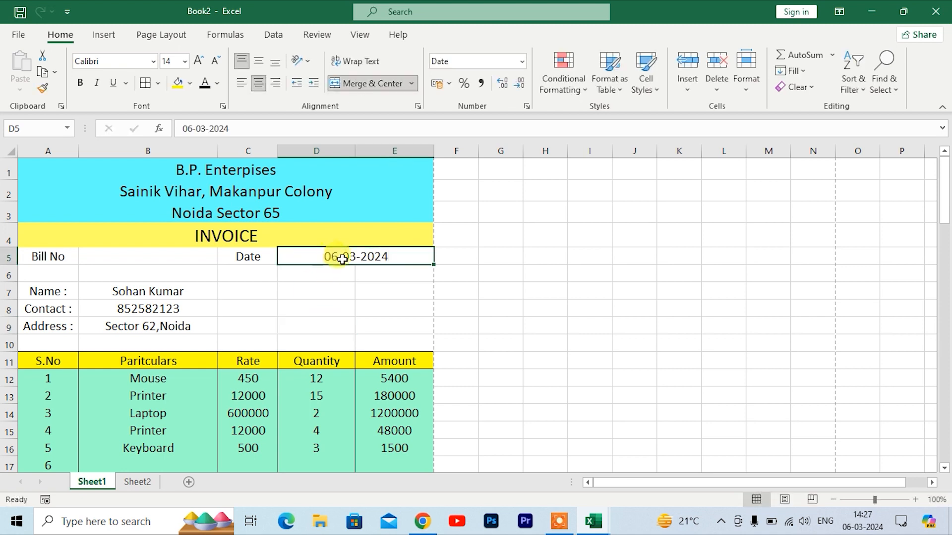
{"action": "left_click", "coordinate": [173, 255]}
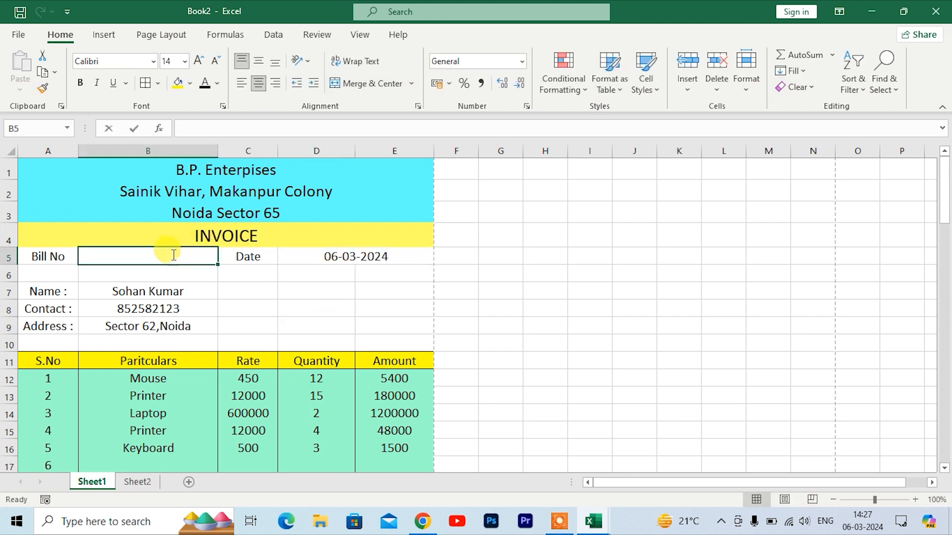
{"action": "type", "text": "1002"}
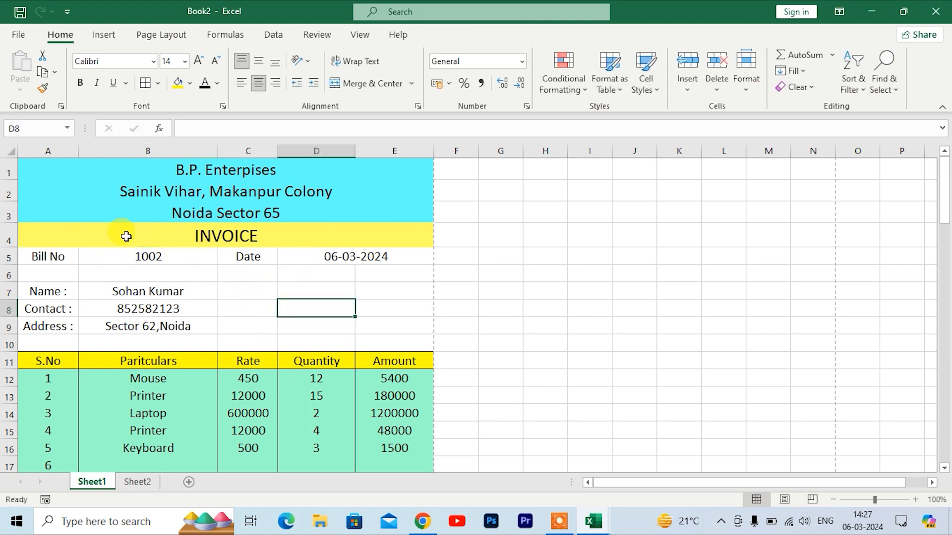
Step: Check the invoice's layout in the print preview and return to the sheet
{"action": "key", "text": "ctrl+p"}
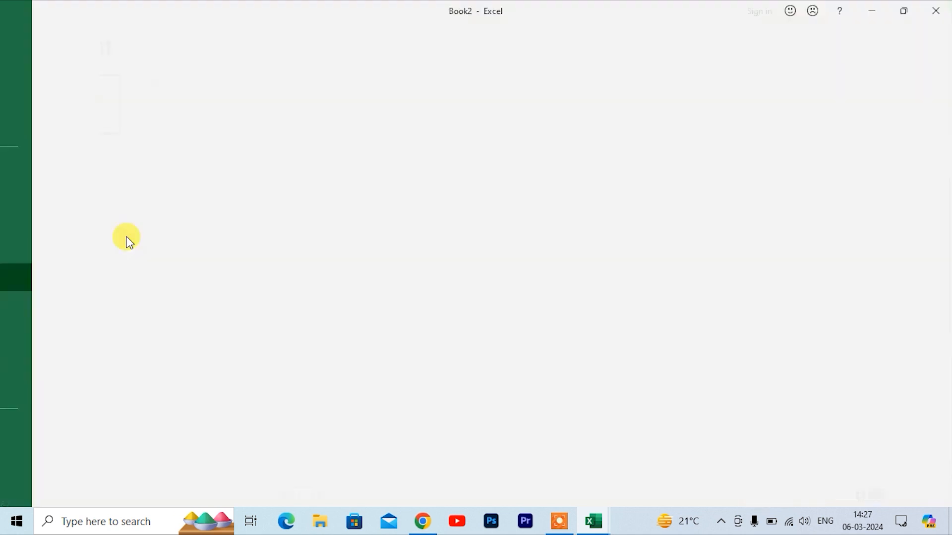
{"action": "left_click", "coordinate": [716, 258]}
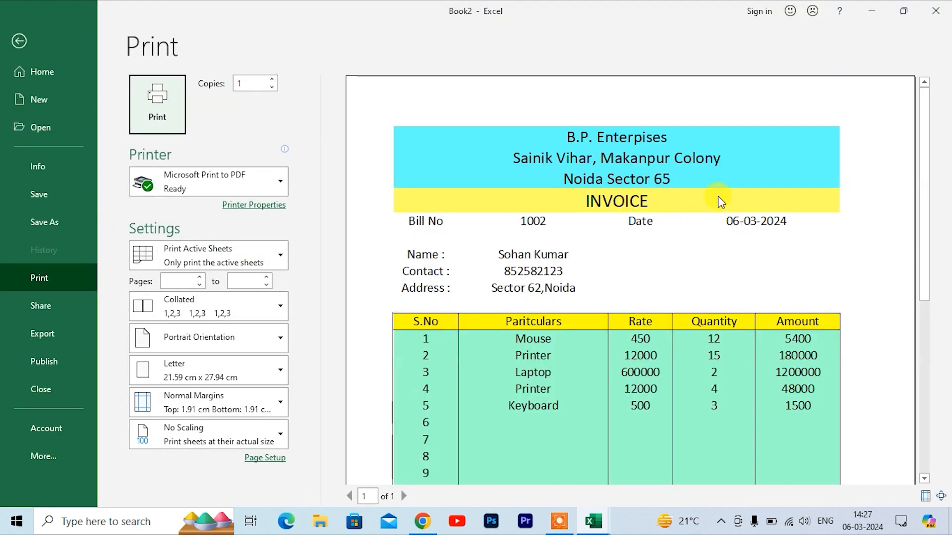
{"action": "scroll", "coordinate": [701, 344], "scroll_direction": "down", "scroll_amount": 3}
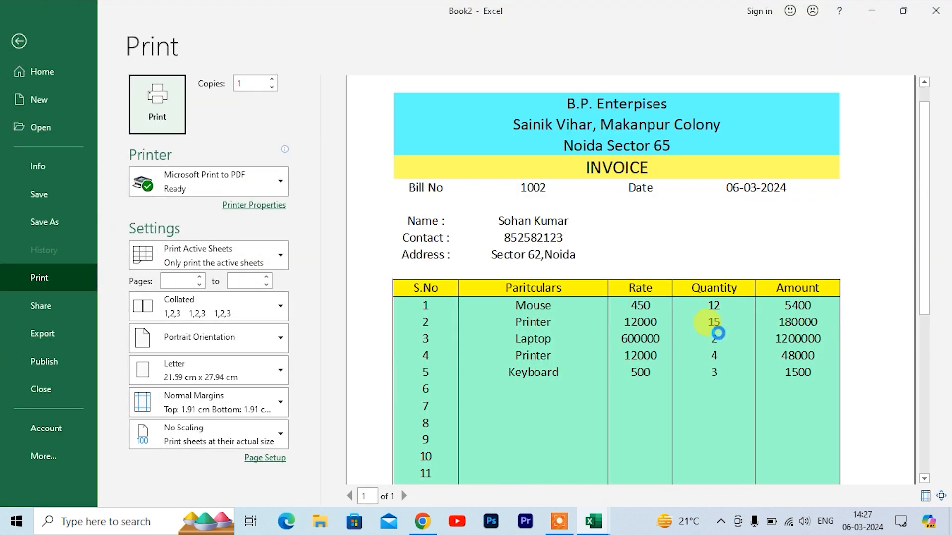
{"action": "scroll", "coordinate": [690, 308], "scroll_direction": "down", "scroll_amount": 1}
{"action": "scroll", "coordinate": [689, 306], "scroll_direction": "up", "scroll_amount": 4}
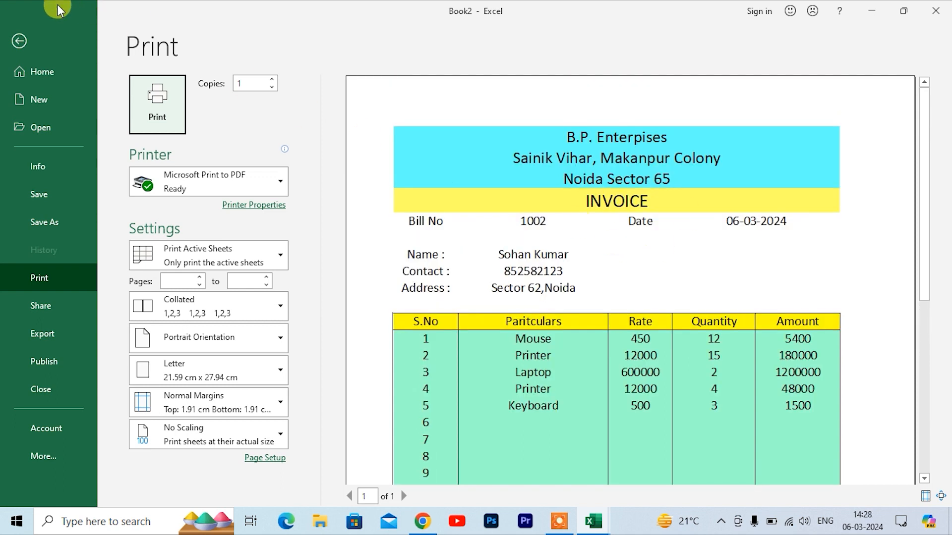
{"action": "left_click", "coordinate": [18, 40]}
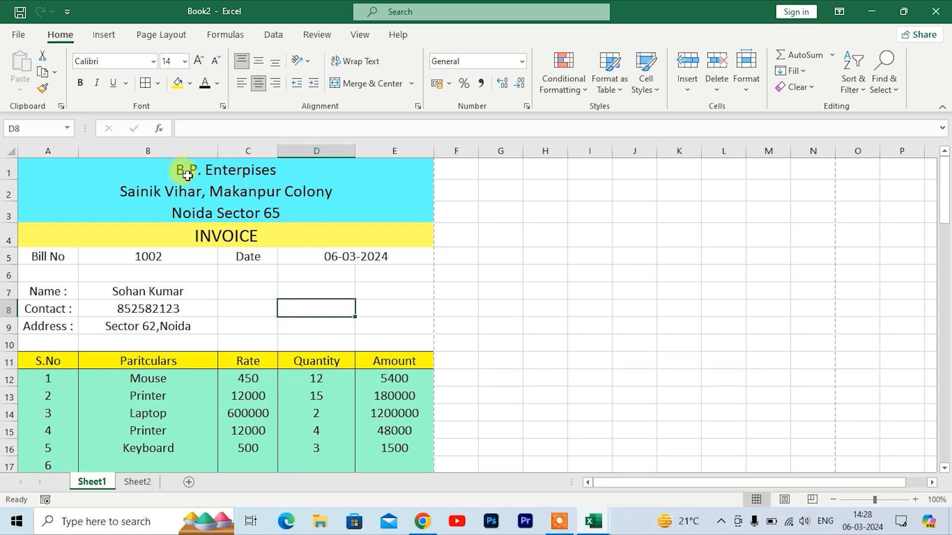
Step: Make the company heading lines in rows 1 to 3 and the INVOICE title in row 4 bold
{"action": "left_click_drag", "start_coordinate": [186, 169], "coordinate": [199, 209]}
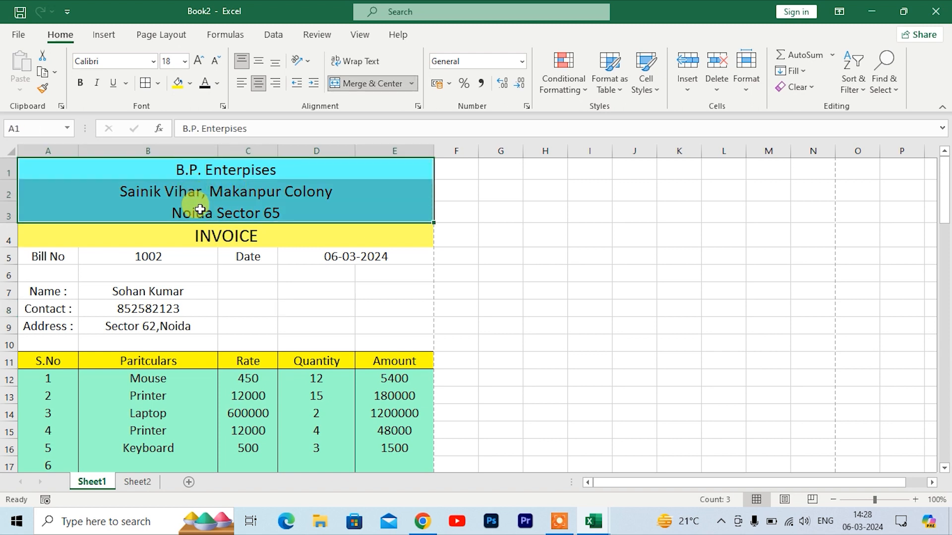
{"action": "key", "text": "ctrl+b"}
{"action": "left_click", "coordinate": [203, 234]}
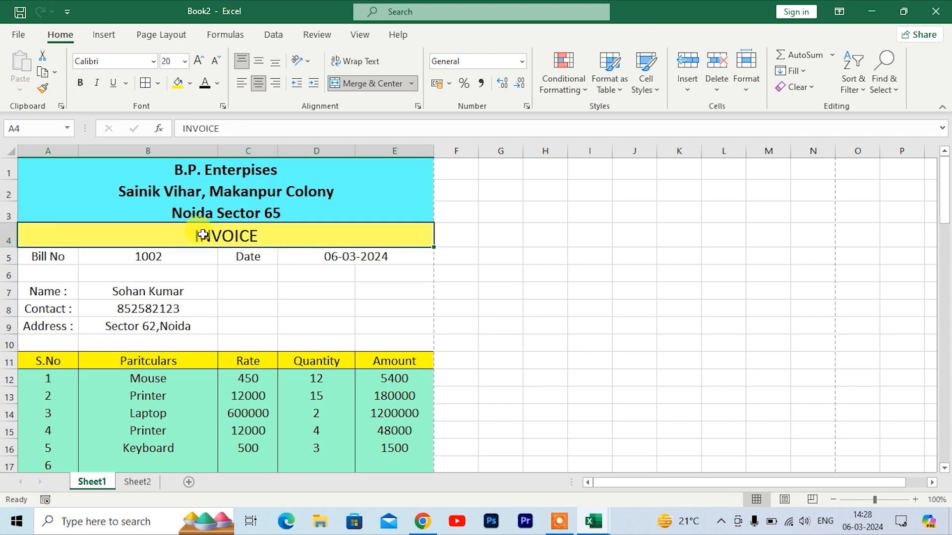
{"action": "key", "text": "ctrl+b"}
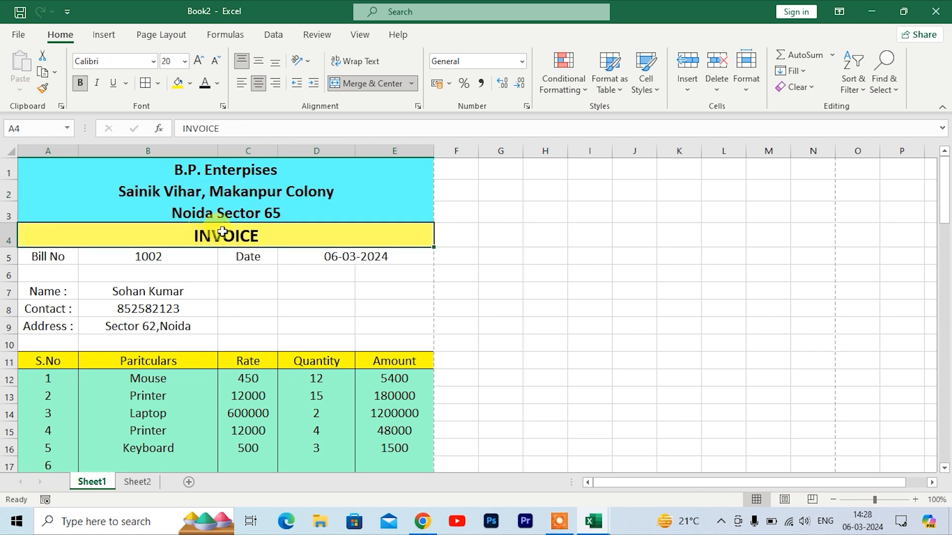
Step: Make the bill and customer labels in A5:A9 and the Date label in C5 bold
{"action": "left_click_drag", "start_coordinate": [55, 263], "coordinate": [53, 321]}
{"action": "key", "text": "ctrl+b"}
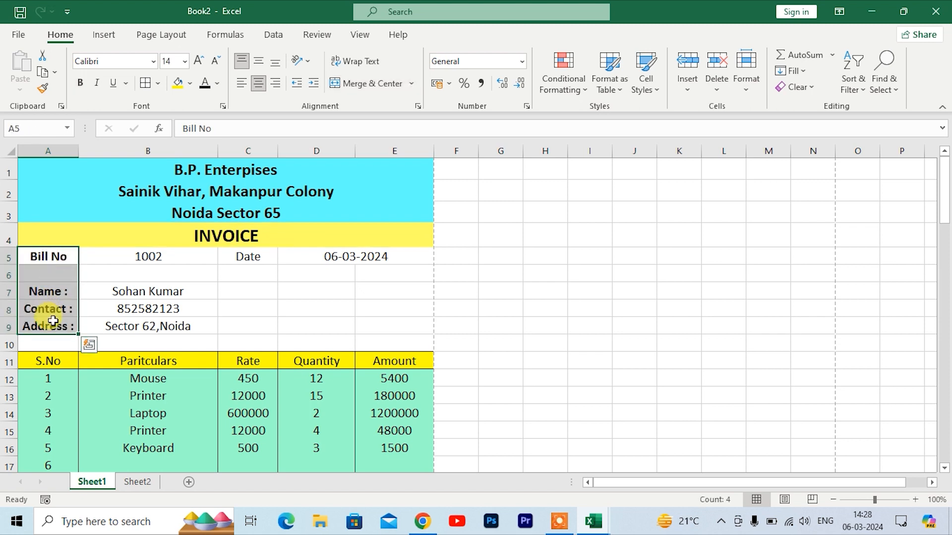
{"action": "left_click", "coordinate": [266, 257]}
{"action": "key", "text": "ctrl+b"}
{"action": "left_click", "coordinate": [289, 308]}
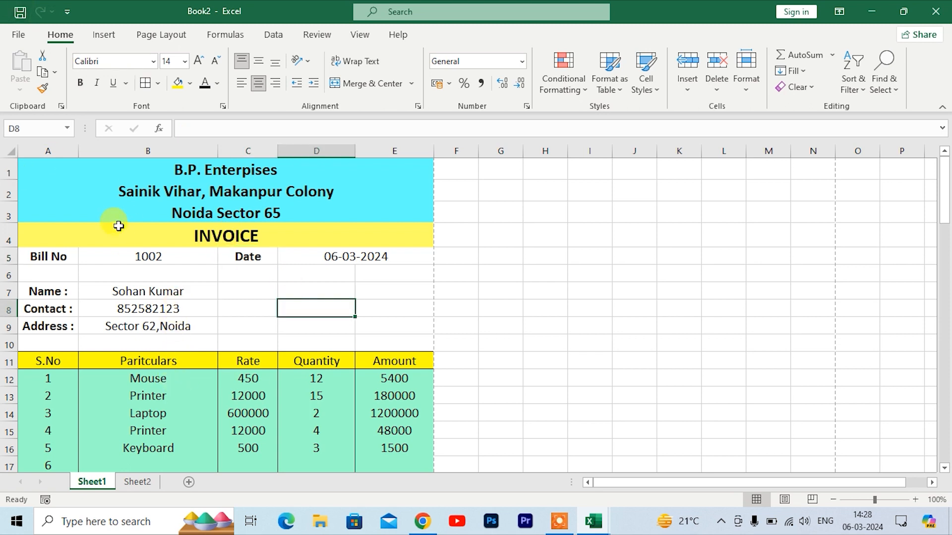
Step: Preview the invoice's printout again with the bold headings and labels, and go back to the sheet
{"action": "key", "text": "ctrl+p"}
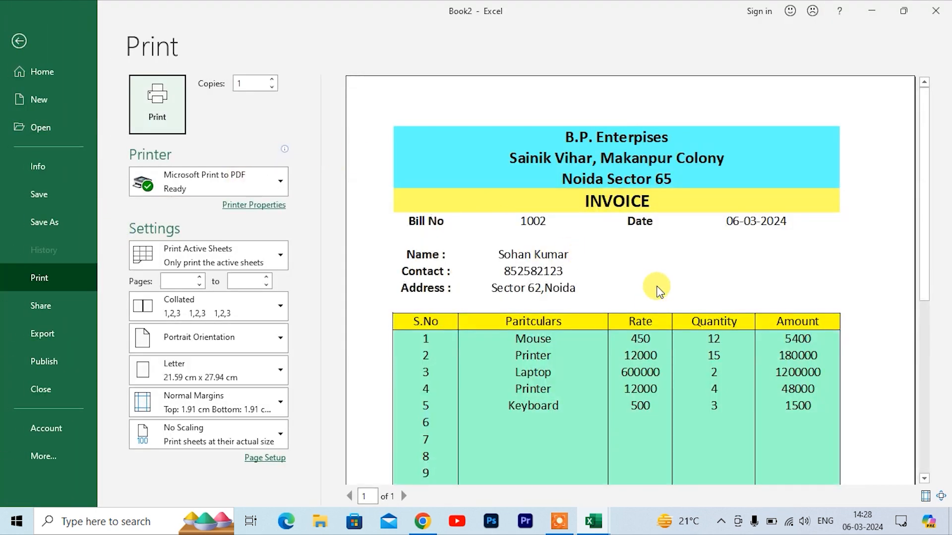
{"action": "scroll", "coordinate": [657, 290], "scroll_direction": "down", "scroll_amount": 5}
{"action": "scroll", "coordinate": [574, 261], "scroll_direction": "up", "scroll_amount": 5}
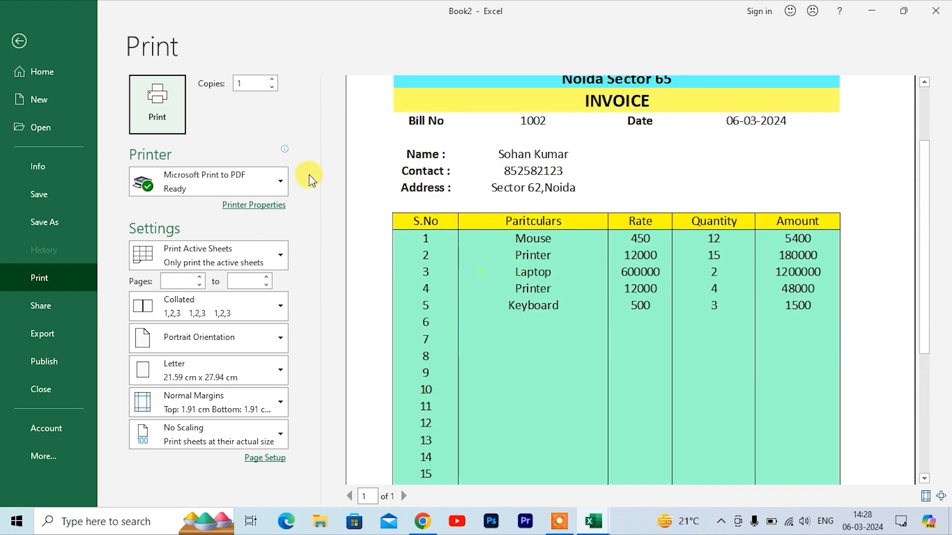
{"action": "left_click", "coordinate": [19, 41]}
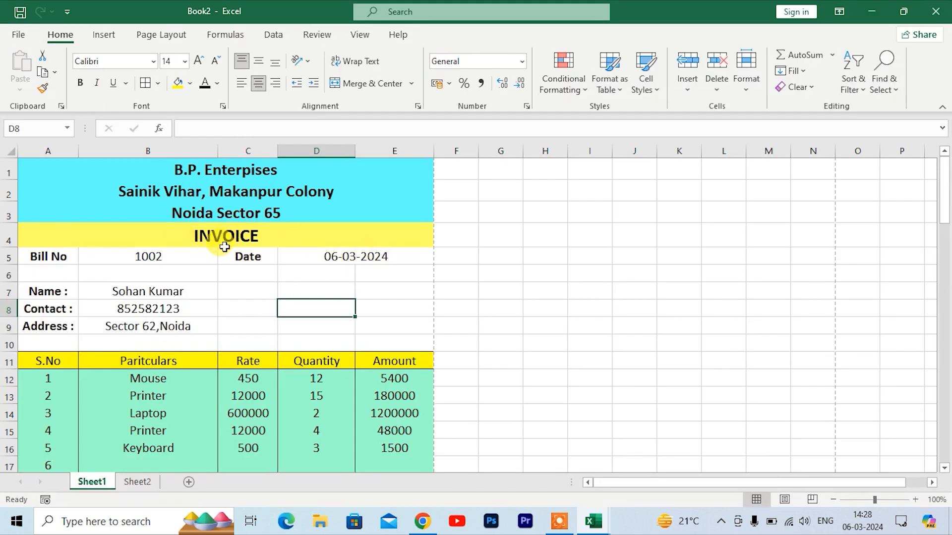
Step: Save the invoice as a PDF named bill 2 in the Documents folder
{"action": "key", "text": "ctrl+s"}
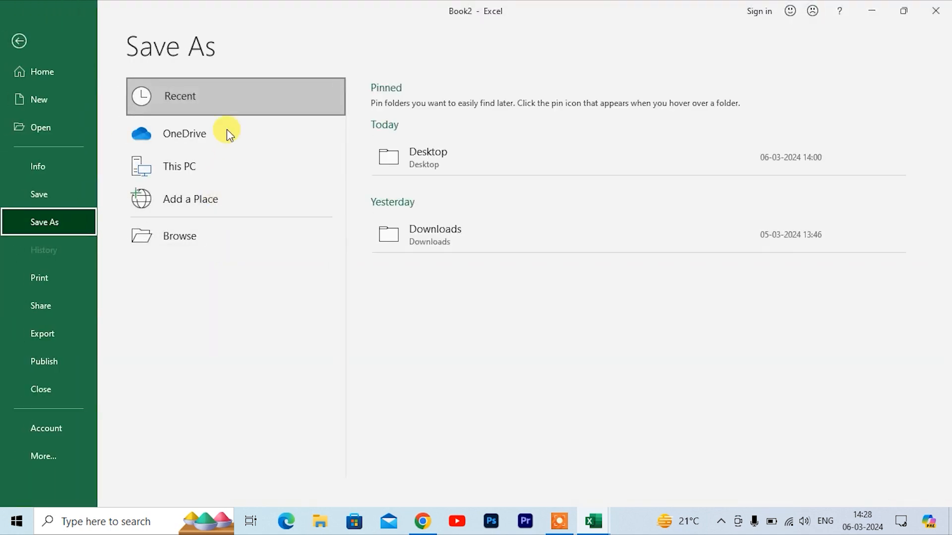
{"action": "left_click", "coordinate": [201, 243]}
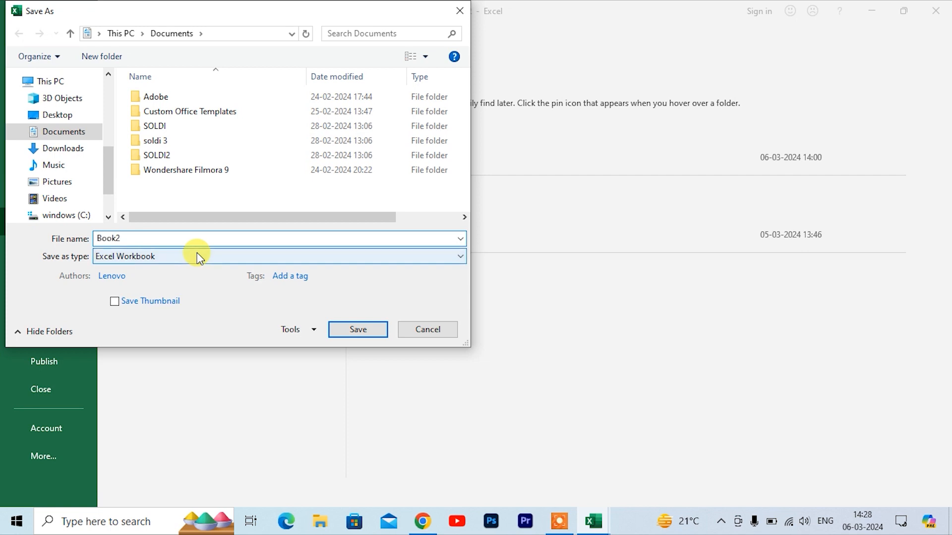
{"action": "left_click", "coordinate": [198, 256]}
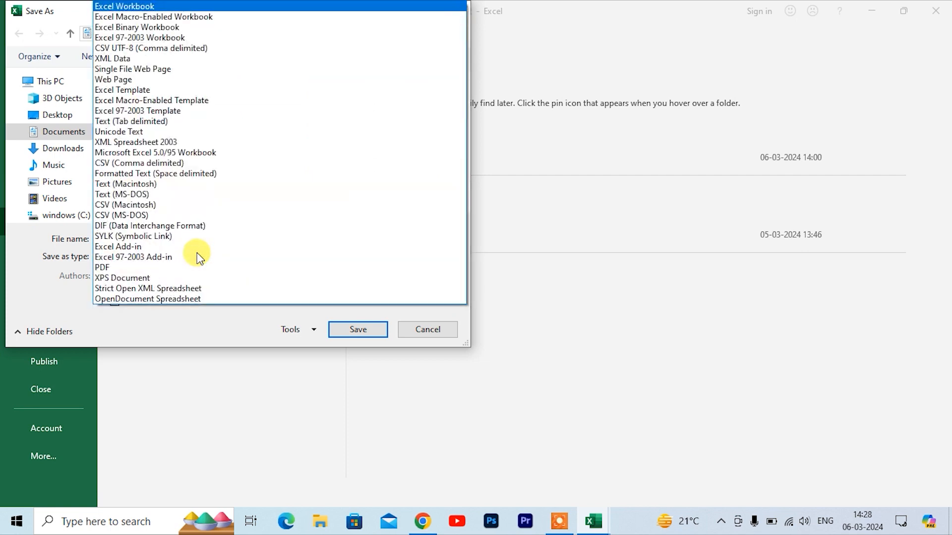
{"action": "left_click", "coordinate": [164, 267]}
{"action": "left_click_drag", "start_coordinate": [148, 241], "coordinate": [64, 229]}
{"action": "type", "text": "bill 2"}
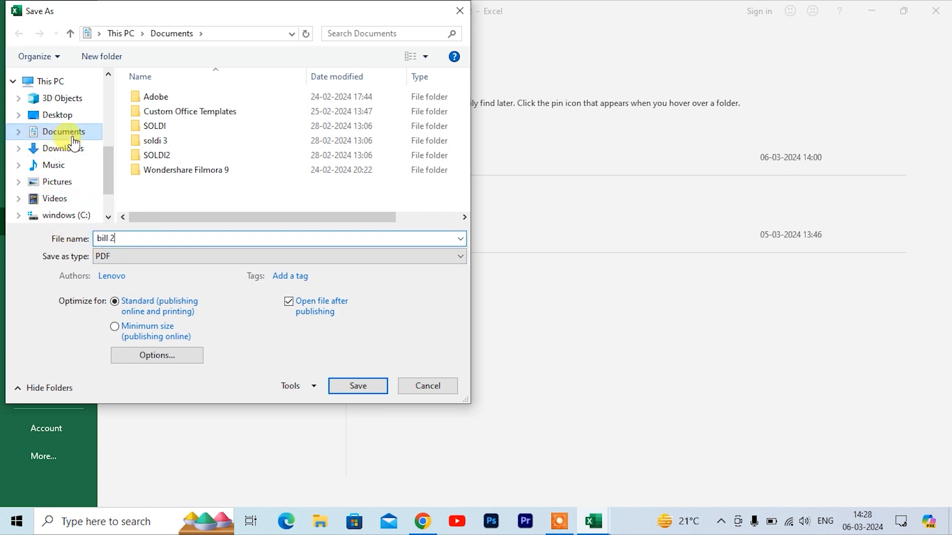
{"action": "left_click", "coordinate": [342, 389]}
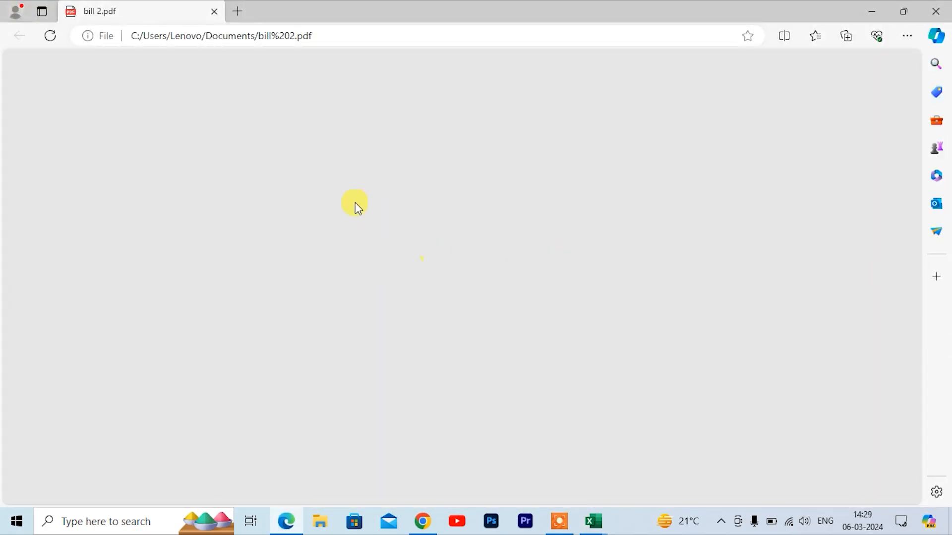
Step: Review the exported PDF invoice from its heading to the totals and return to the Excel workbook
{"action": "scroll", "coordinate": [477, 235], "scroll_direction": "down", "scroll_amount": 5}
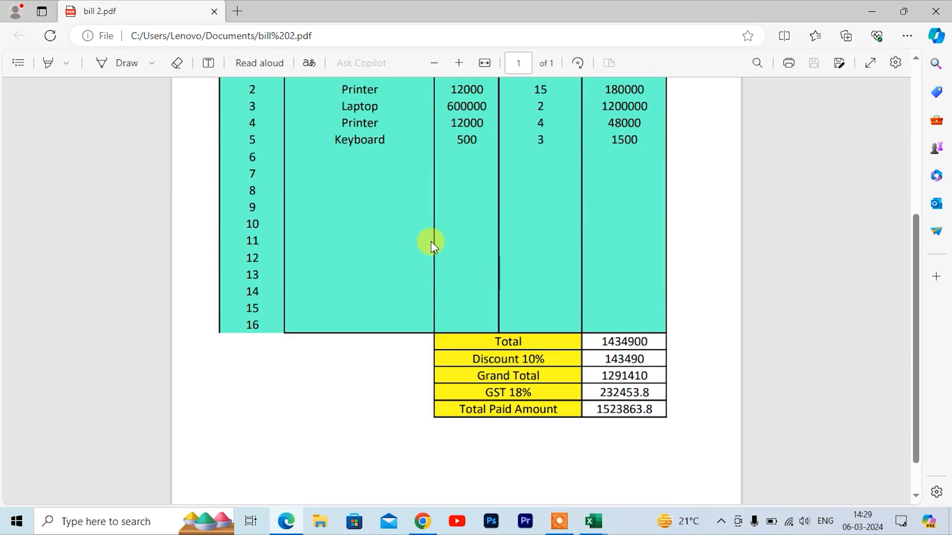
{"action": "scroll", "coordinate": [426, 233], "scroll_direction": "up", "scroll_amount": 4}
{"action": "scroll", "coordinate": [496, 276], "scroll_direction": "down", "scroll_amount": 3}
{"action": "scroll", "coordinate": [495, 275], "scroll_direction": "up", "scroll_amount": 3}
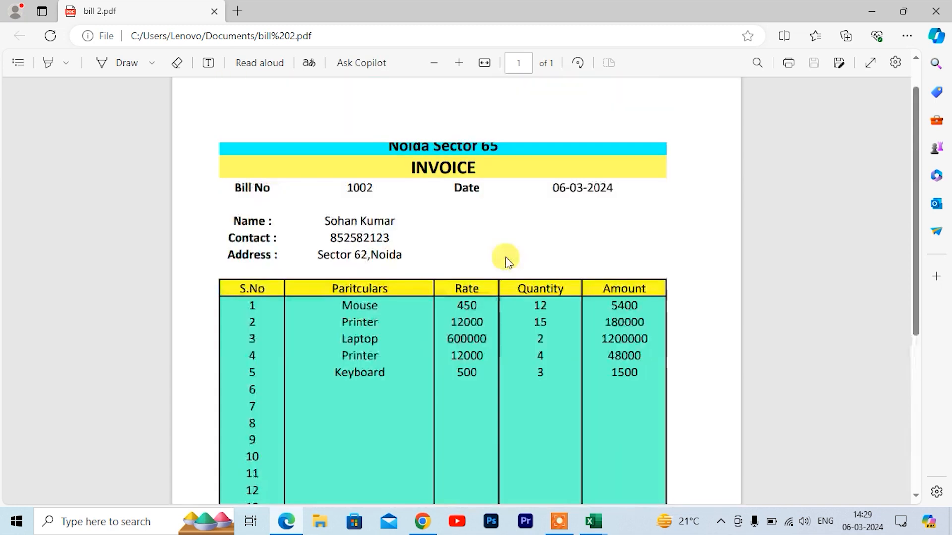
{"action": "scroll", "coordinate": [507, 261], "scroll_direction": "up", "scroll_amount": 1}
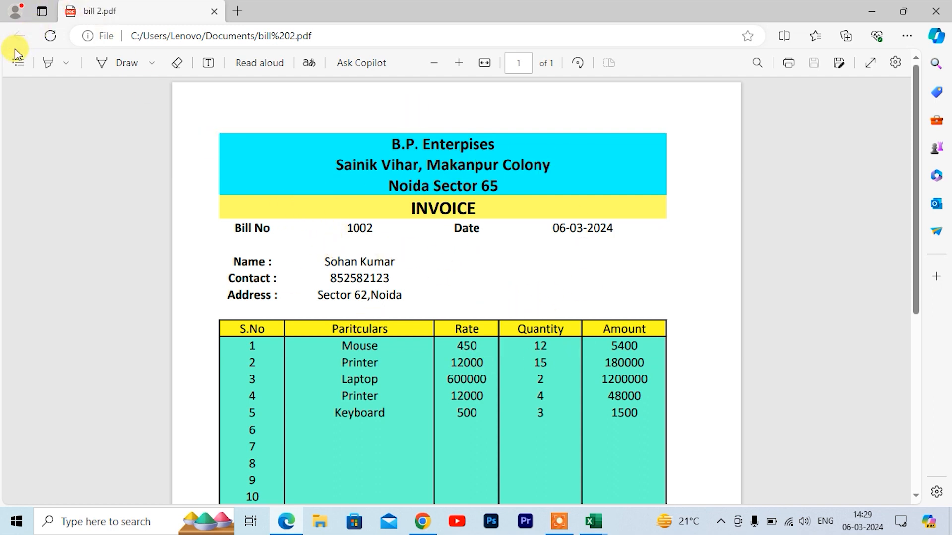
{"action": "left_click", "coordinate": [872, 11]}
Step: Clear the quantities in D12:D18 and the product selections in B12:B16
{"action": "left_click", "coordinate": [318, 354]}
{"action": "scroll", "coordinate": [365, 278], "scroll_direction": "down", "scroll_amount": 2}
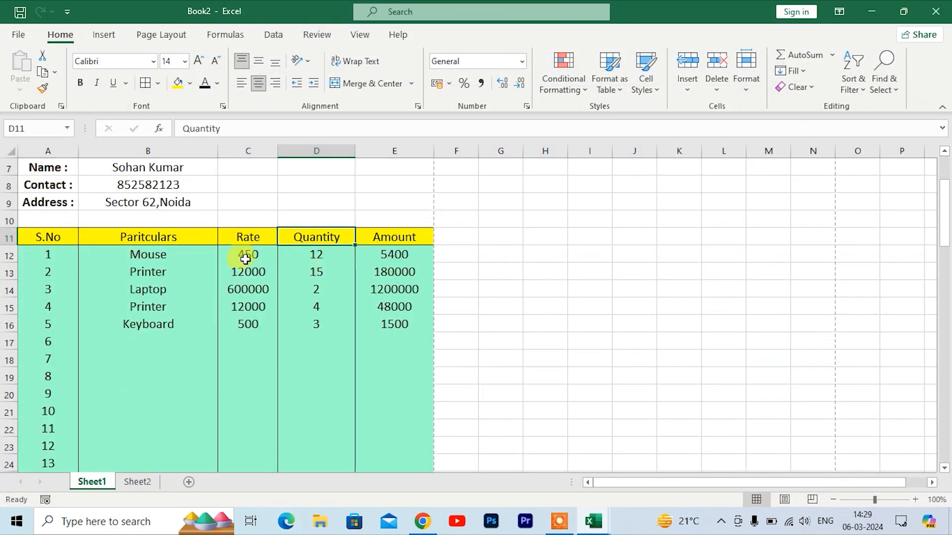
{"action": "left_click_drag", "start_coordinate": [306, 262], "coordinate": [310, 352]}
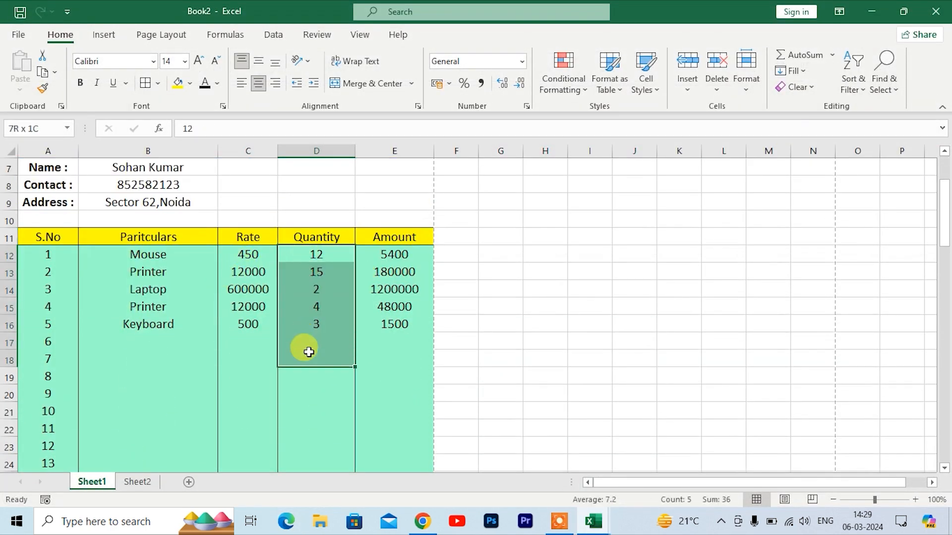
{"action": "key", "text": "Delete"}
{"action": "left_click_drag", "start_coordinate": [132, 255], "coordinate": [138, 328]}
{"action": "key", "text": "Delete"}
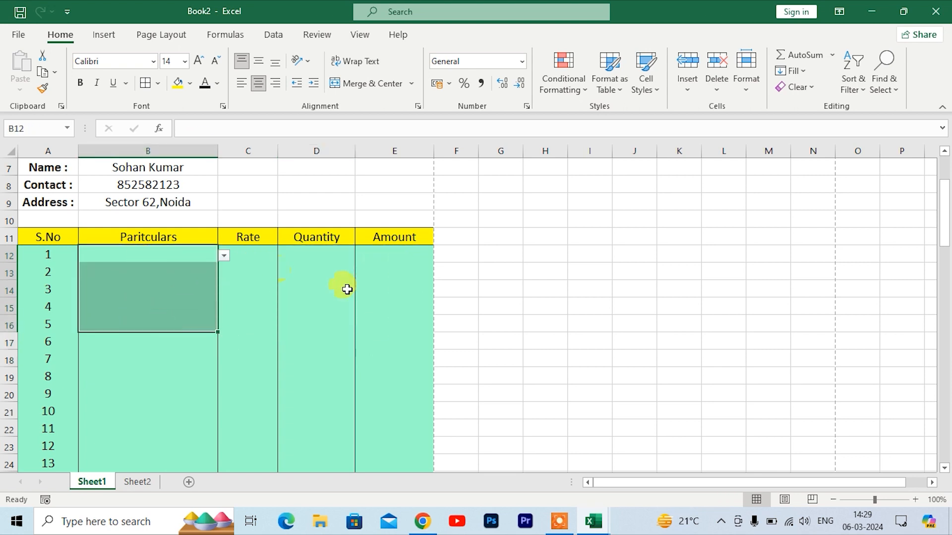
Step: Check the totals block below the table and clear the serial numbers in column A from A12 down
{"action": "scroll", "coordinate": [389, 302], "scroll_direction": "down", "scroll_amount": 4}
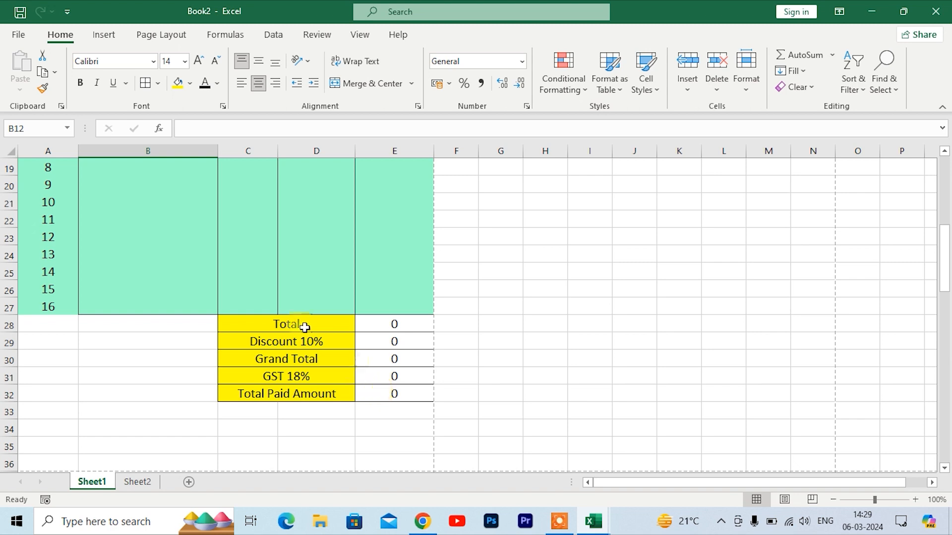
{"action": "scroll", "coordinate": [286, 324], "scroll_direction": "up", "scroll_amount": 6}
{"action": "scroll", "coordinate": [104, 384], "scroll_direction": "down", "scroll_amount": 1}
{"action": "left_click_drag", "start_coordinate": [48, 311], "coordinate": [66, 385]}
{"action": "scroll", "coordinate": [66, 385], "scroll_direction": "up", "scroll_amount": 4}
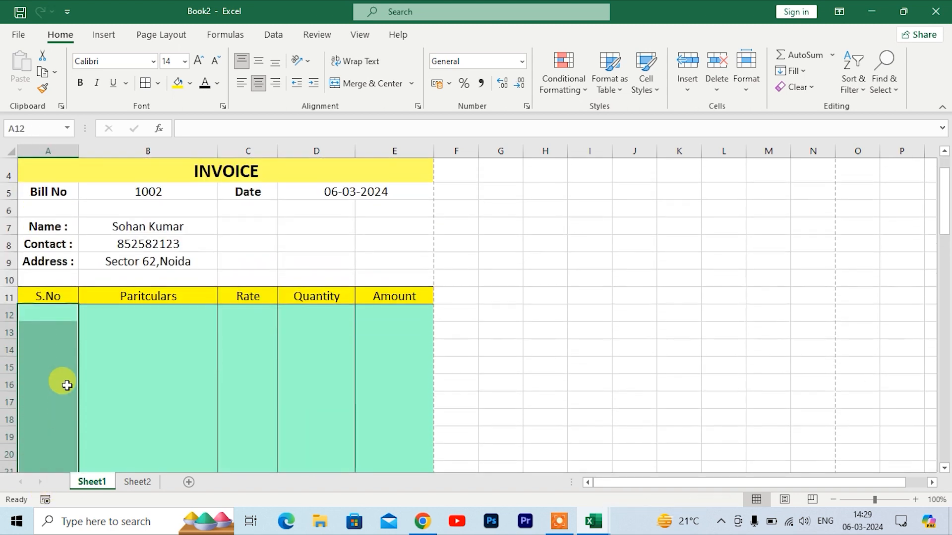
Step: Clear the bill number and customer details in B5:B9 and the date in D5
{"action": "left_click_drag", "start_coordinate": [134, 191], "coordinate": [145, 253]}
{"action": "key", "text": "Delete"}
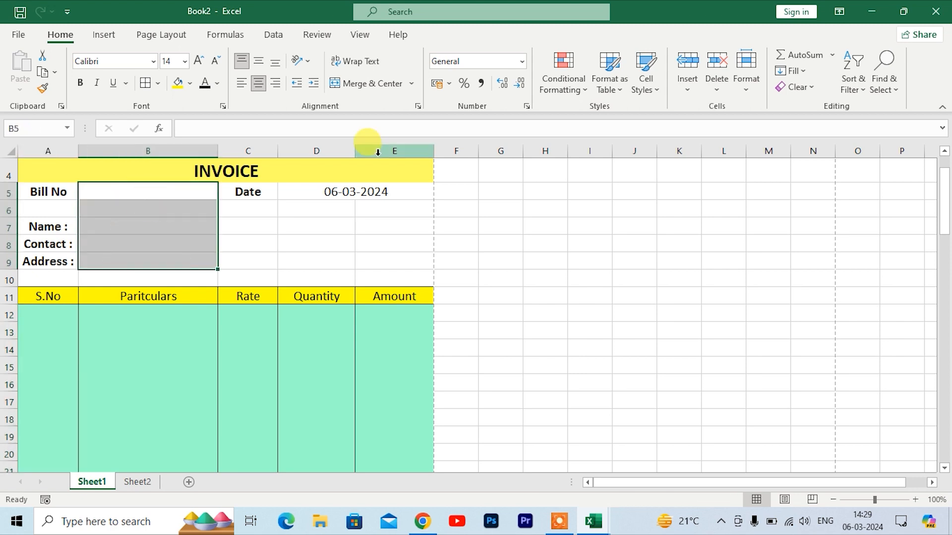
{"action": "left_click", "coordinate": [344, 189]}
{"action": "key", "text": "Delete"}
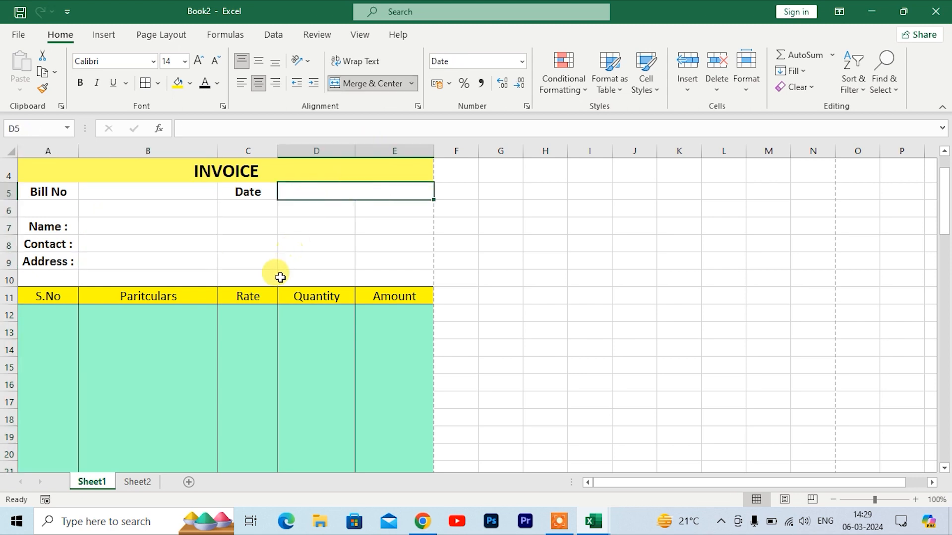
Step: Undo the clearing of the date, bill and customer details, serial numbers, products and quantities
{"action": "scroll", "coordinate": [276, 276], "scroll_direction": "up", "scroll_amount": 1}
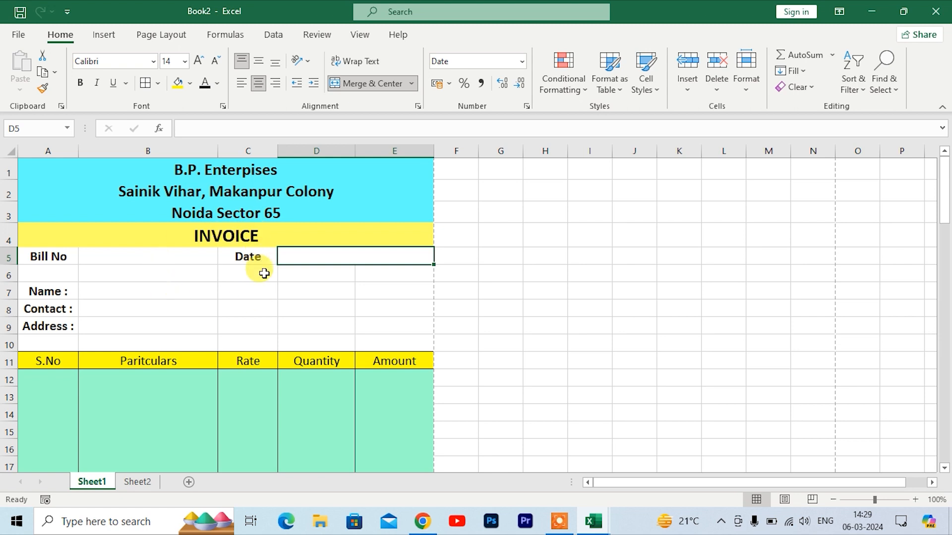
{"action": "key", "text": "ctrl+semicolon"}
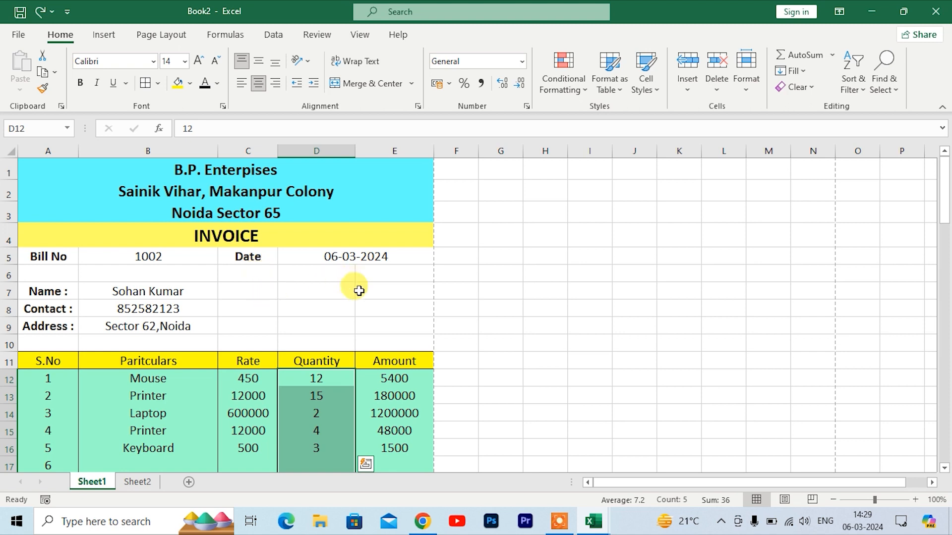
{"action": "scroll", "coordinate": [357, 310], "scroll_direction": "down", "scroll_amount": 5}
{"action": "scroll", "coordinate": [359, 315], "scroll_direction": "down", "scroll_amount": 2}
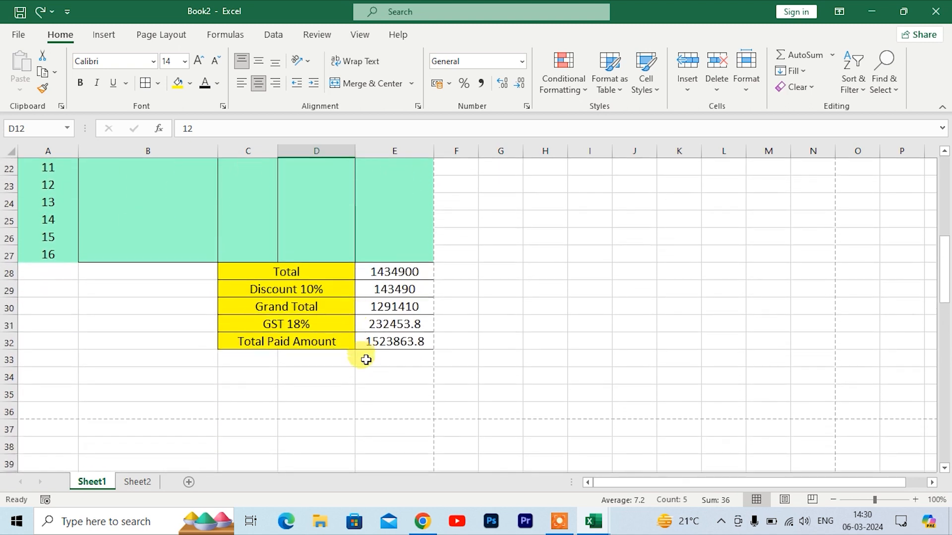
{"action": "left_click", "coordinate": [281, 310]}
{"action": "scroll", "coordinate": [281, 310], "scroll_direction": "up", "scroll_amount": 7}
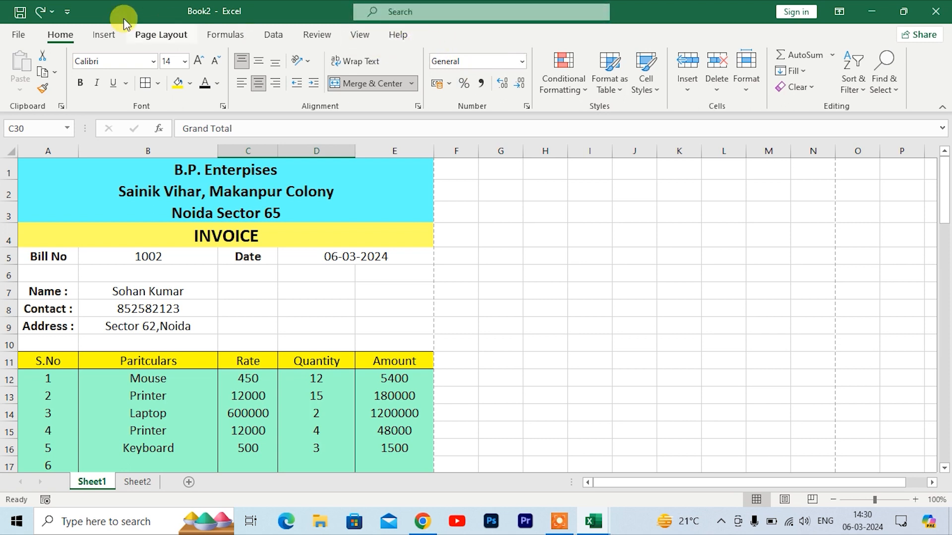
Step: Enable the Developer tab in the ribbon customization options
{"action": "left_click", "coordinate": [19, 35]}
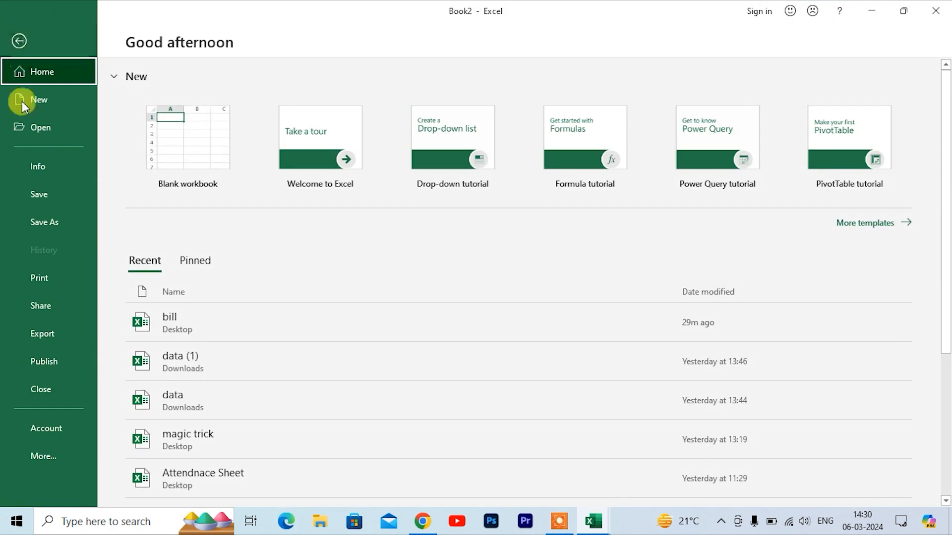
{"action": "left_click", "coordinate": [42, 446]}
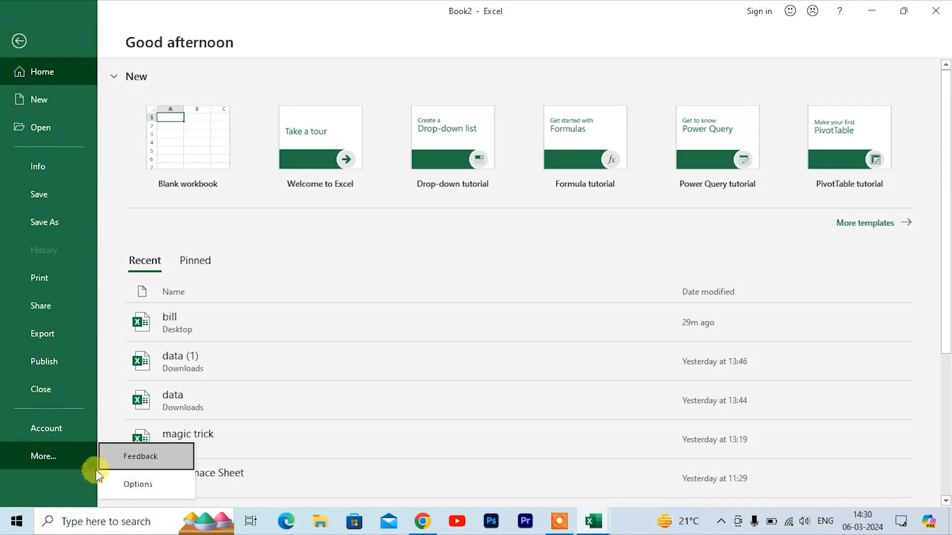
{"action": "left_click", "coordinate": [138, 485]}
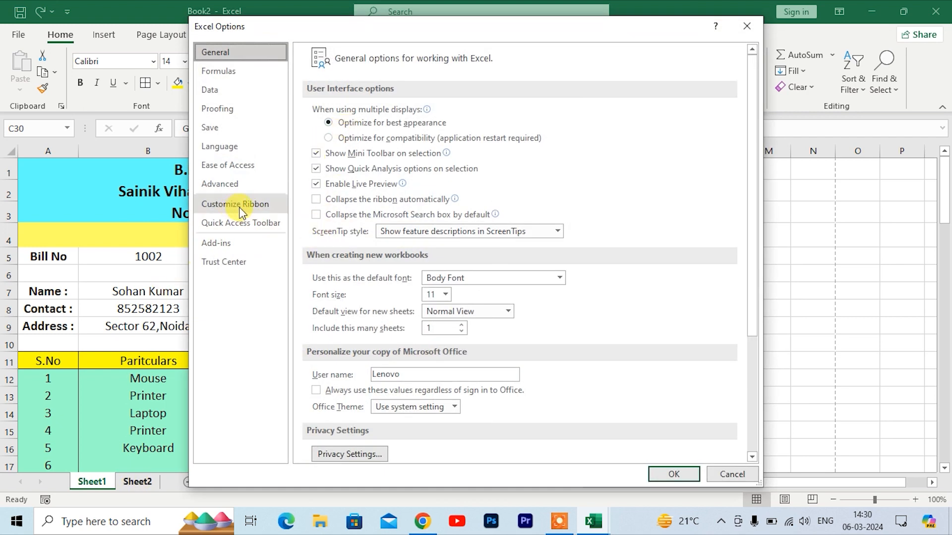
{"action": "left_click", "coordinate": [242, 213]}
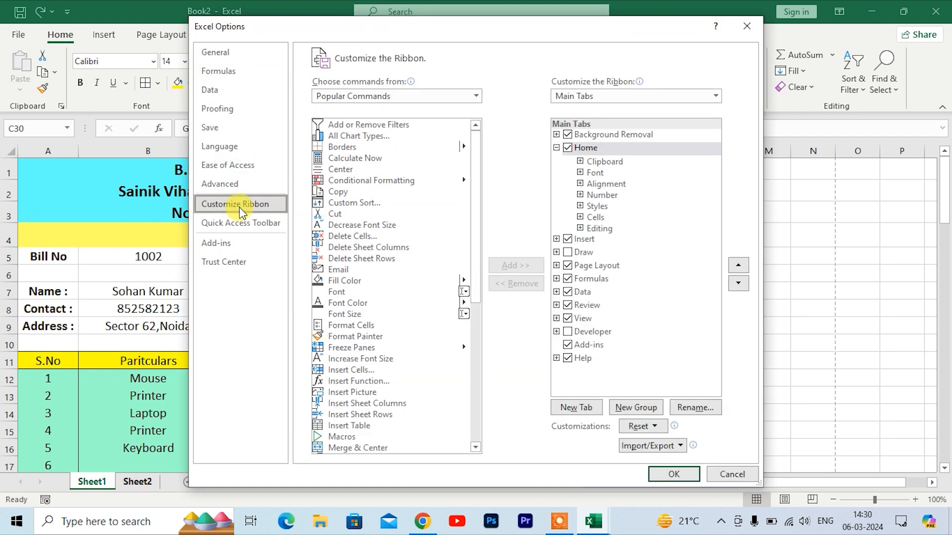
{"action": "left_click", "coordinate": [567, 332]}
{"action": "left_click", "coordinate": [679, 474]}
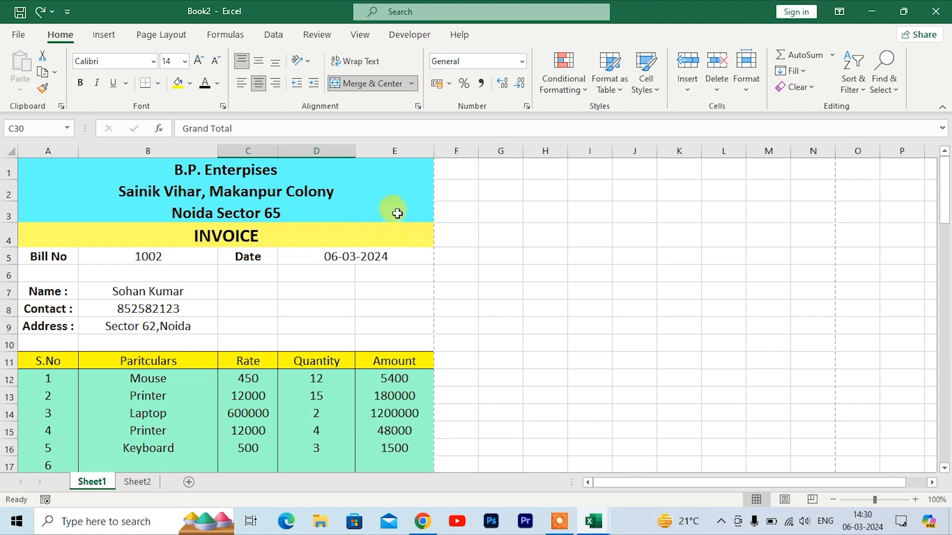
Step: Start recording a macro named Macro2 with shortcut key Ctrl+q, stored in This Workbook
{"action": "left_click", "coordinate": [406, 36]}
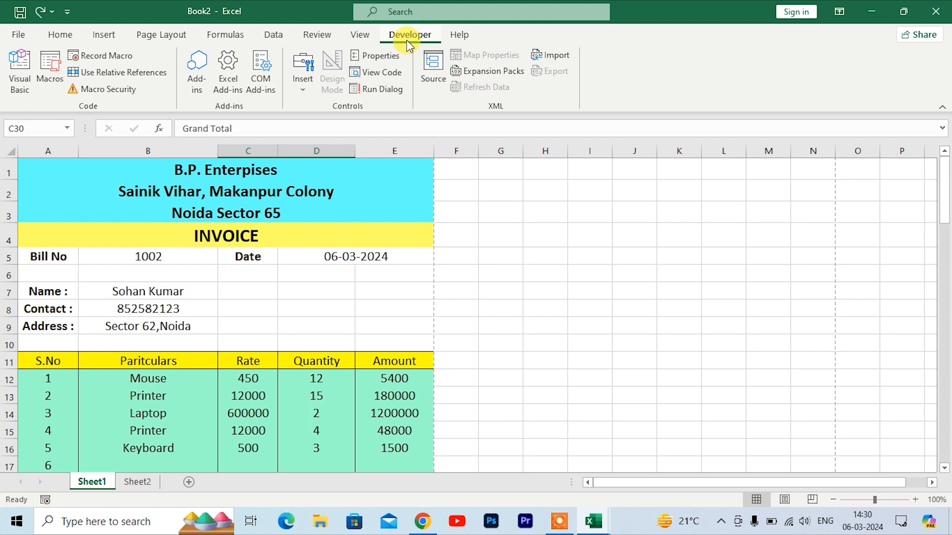
{"action": "left_click", "coordinate": [103, 57]}
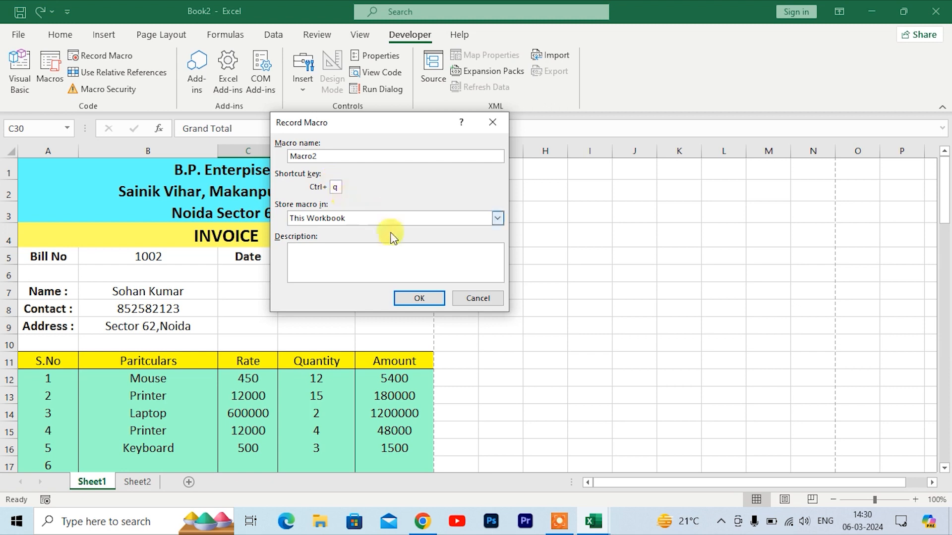
{"action": "left_click", "coordinate": [418, 299]}
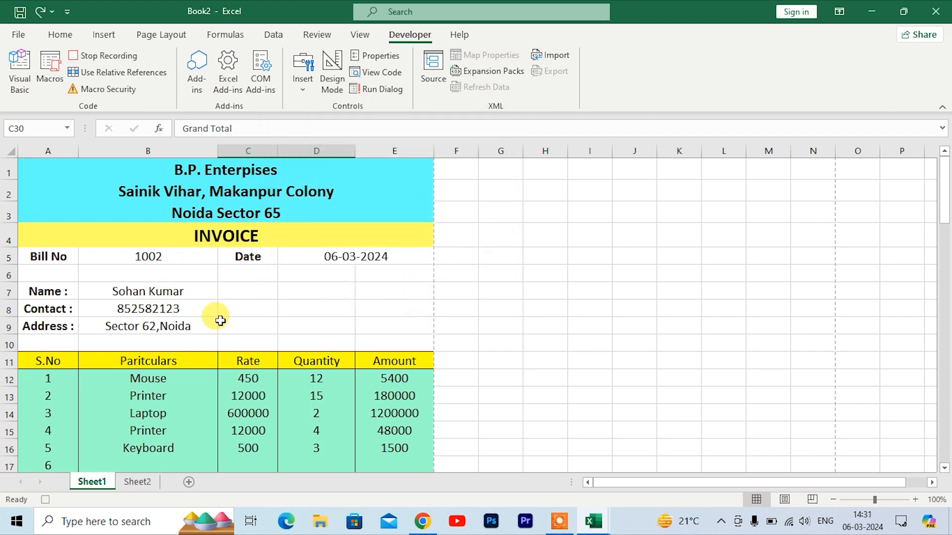
Step: Clear the bill number and customer details in B5:B9 and the date in D5 while the macro records
{"action": "left_click_drag", "start_coordinate": [150, 258], "coordinate": [149, 327]}
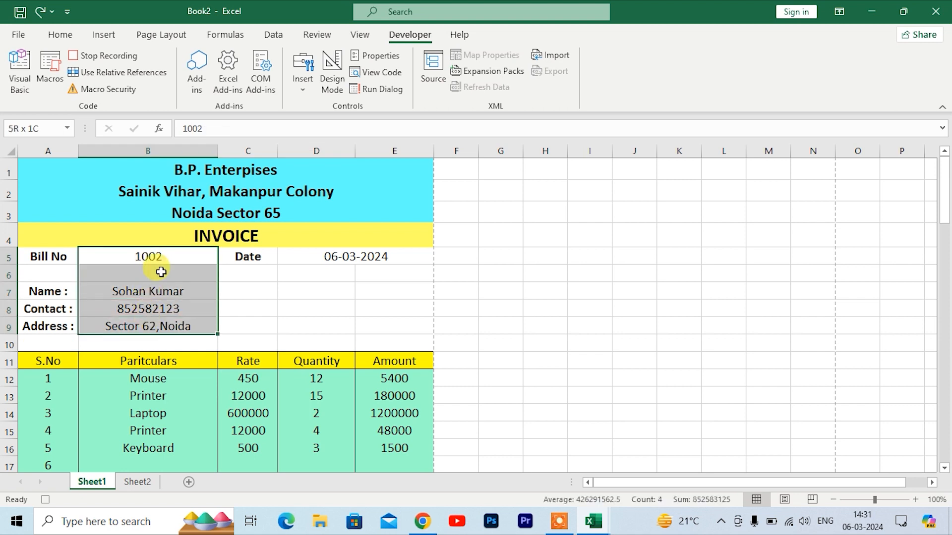
{"action": "key", "text": "Delete"}
{"action": "left_click", "coordinate": [290, 250]}
Step: Clear the product selections in B12:B16 and the serial numbers in column A from A12 down
{"action": "scroll", "coordinate": [249, 259], "scroll_direction": "down", "scroll_amount": 3}
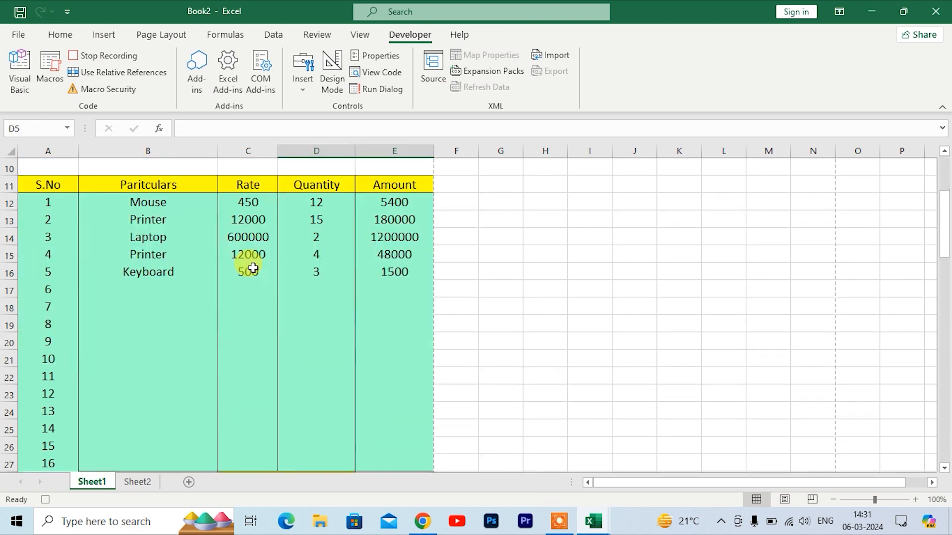
{"action": "left_click_drag", "start_coordinate": [140, 202], "coordinate": [143, 256]}
{"action": "key", "text": "Delete"}
{"action": "left_click", "coordinate": [142, 276]}
{"action": "key", "text": "Delete"}
{"action": "left_click_drag", "start_coordinate": [48, 203], "coordinate": [52, 389]}
{"action": "key", "text": "Delete"}
Step: Clear the quantities in D12:D16
{"action": "scroll", "coordinate": [303, 307], "scroll_direction": "up", "scroll_amount": 3}
{"action": "left_click_drag", "start_coordinate": [309, 315], "coordinate": [310, 378]}
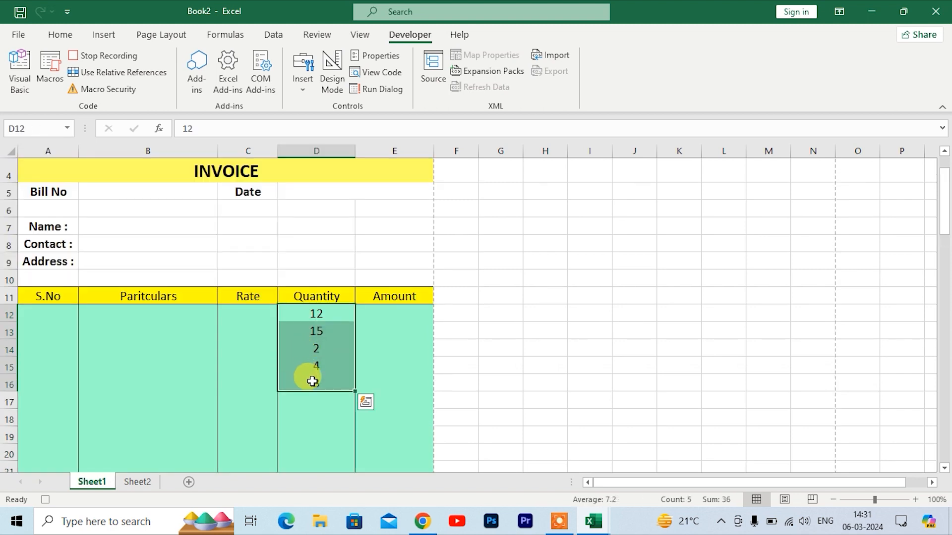
{"action": "key", "text": "Delete"}
Step: Check the totals block below the table and stop recording the macro
{"action": "scroll", "coordinate": [386, 328], "scroll_direction": "down", "scroll_amount": 3}
{"action": "scroll", "coordinate": [365, 334], "scroll_direction": "down", "scroll_amount": 2}
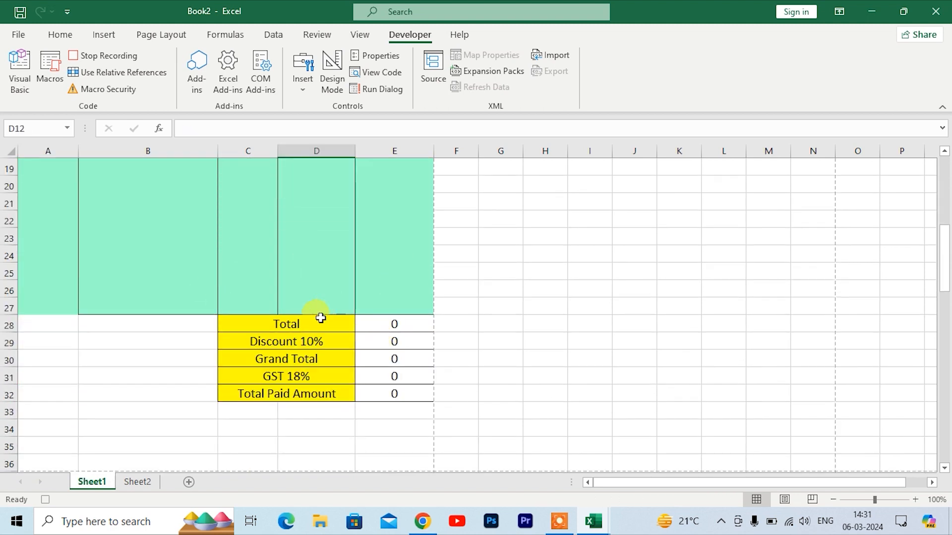
{"action": "scroll", "coordinate": [260, 319], "scroll_direction": "up", "scroll_amount": 6}
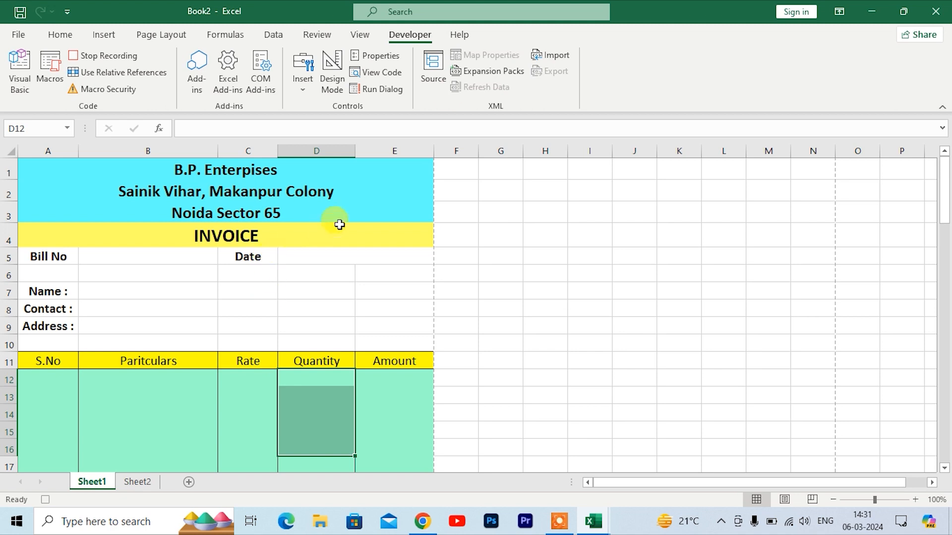
{"action": "left_click", "coordinate": [110, 58]}
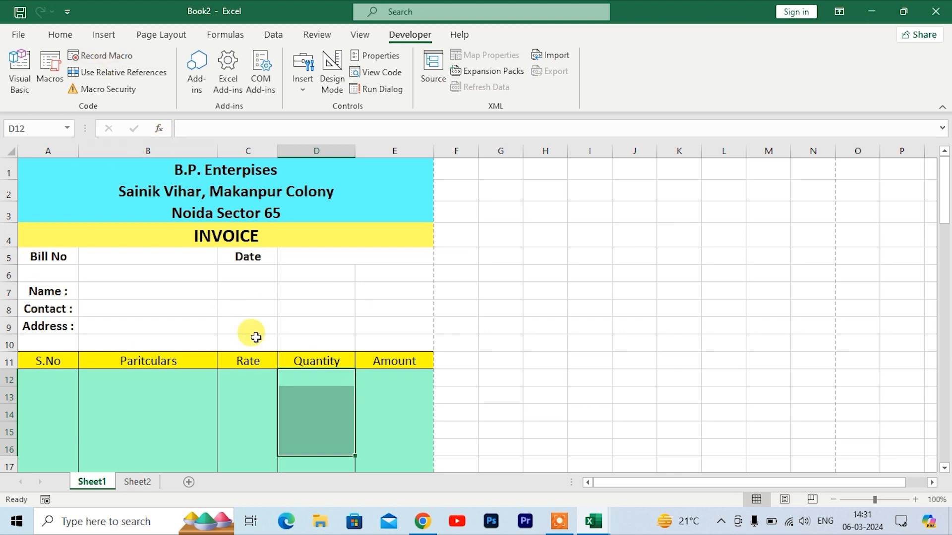
Step: Enter bill number 1003 in B5 and the current date, 06-03-2024, in D5
{"action": "left_click", "coordinate": [136, 261]}
{"action": "type", "text": "1"}
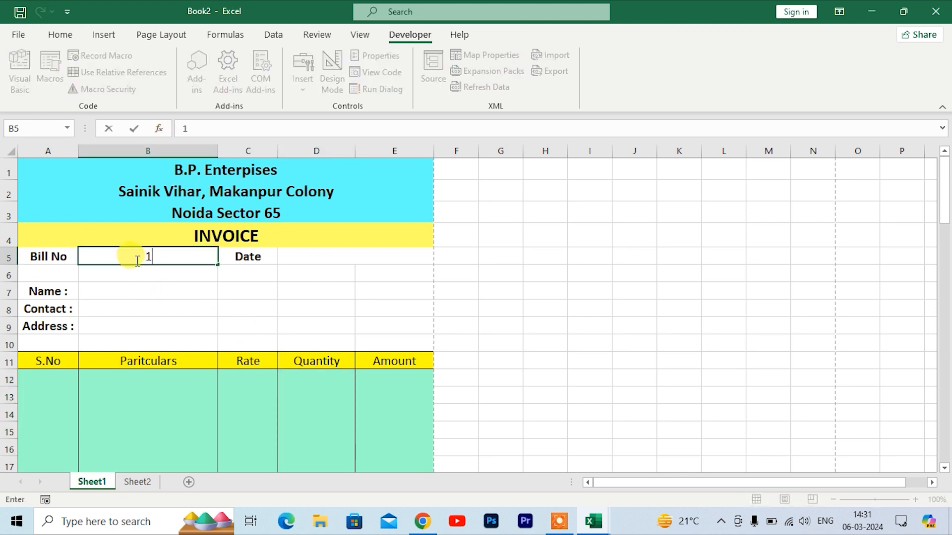
{"action": "type", "text": "003"}
{"action": "left_click", "coordinate": [286, 254]}
{"action": "key", "text": "ctrl+semicolon"}
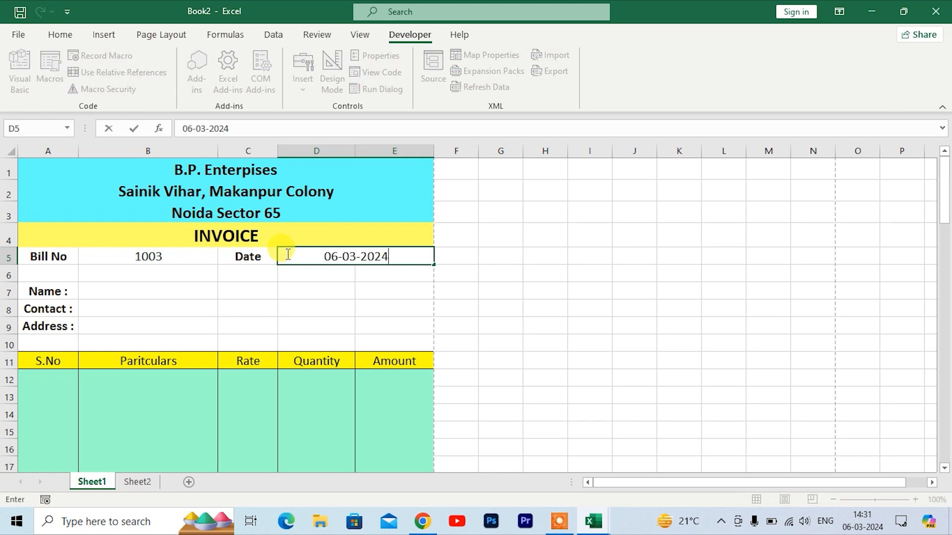
Step: Fill in the customer's full name, contact number and address in B7:B9
{"action": "left_click", "coordinate": [129, 288]}
{"action": "type", "text": "Mohan Kumar"}
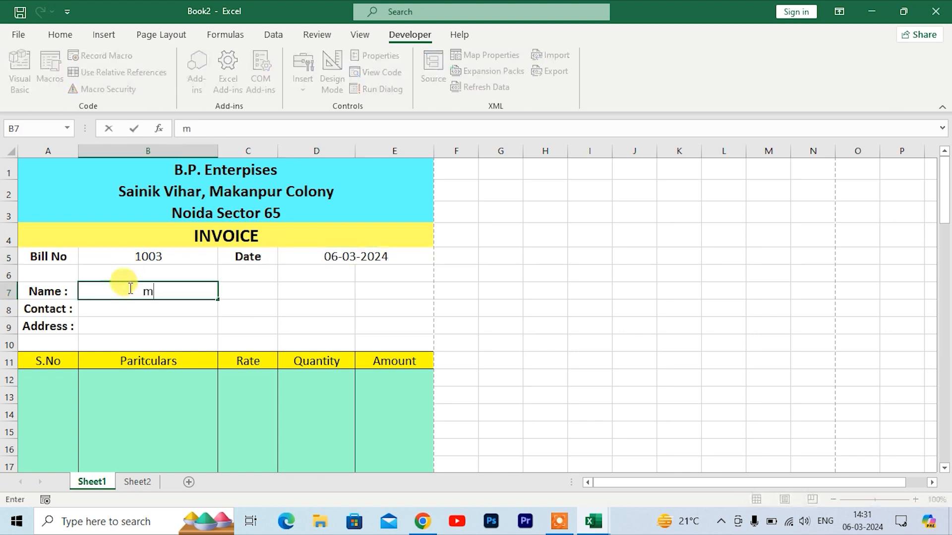
{"action": "left_click", "coordinate": [121, 314]}
{"action": "type", "text": "845613264"}
{"action": "left_click", "coordinate": [152, 324]}
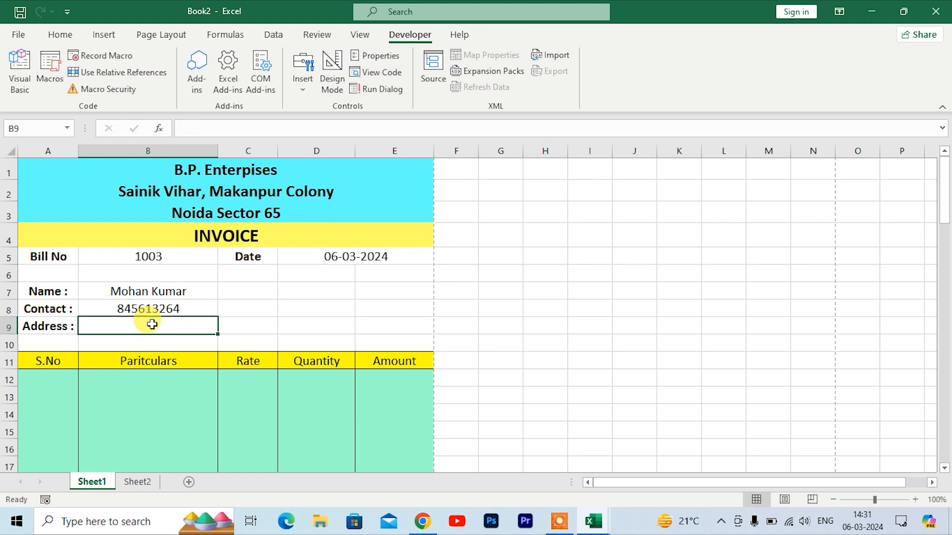
{"action": "type", "text": "Sector 62,Noida"}
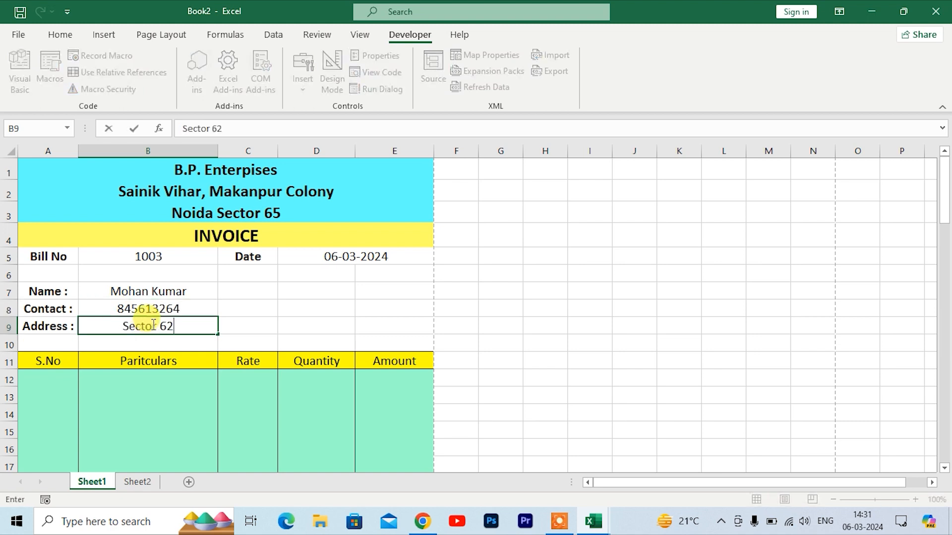
Step: Choose Mouse in B12 and Keyboard in B13 and B14 as the invoice's products
{"action": "left_click", "coordinate": [108, 380]}
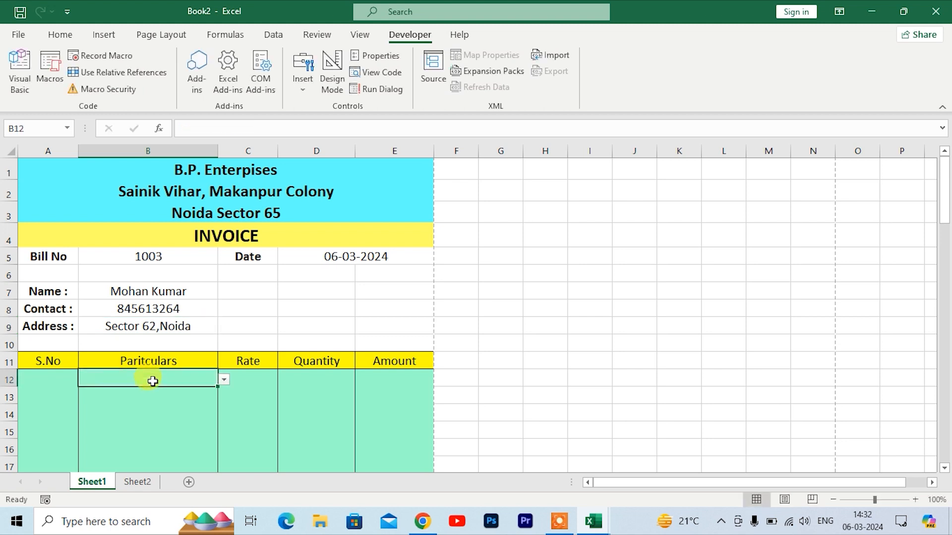
{"action": "key", "text": "alt+Down"}
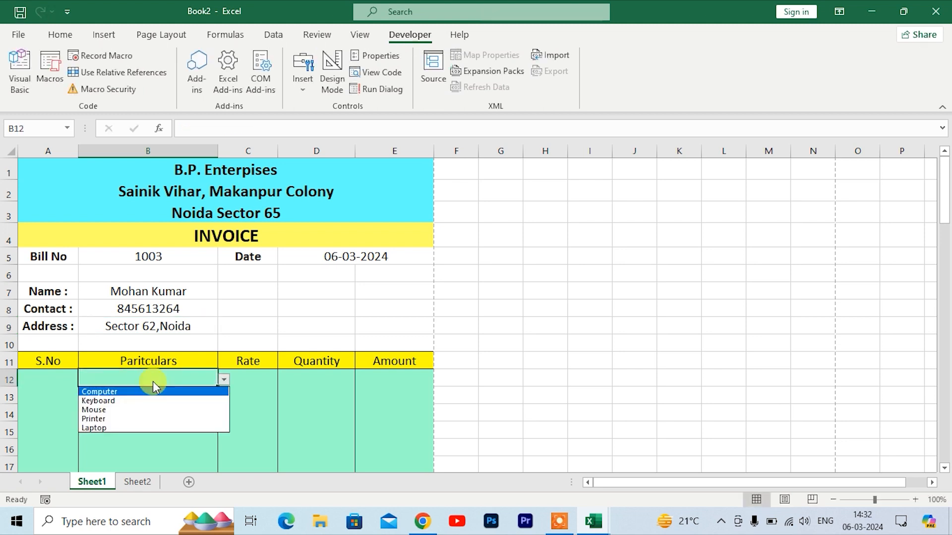
{"action": "left_click", "coordinate": [133, 410]}
{"action": "scroll", "coordinate": [174, 413], "scroll_direction": "down", "scroll_amount": 1}
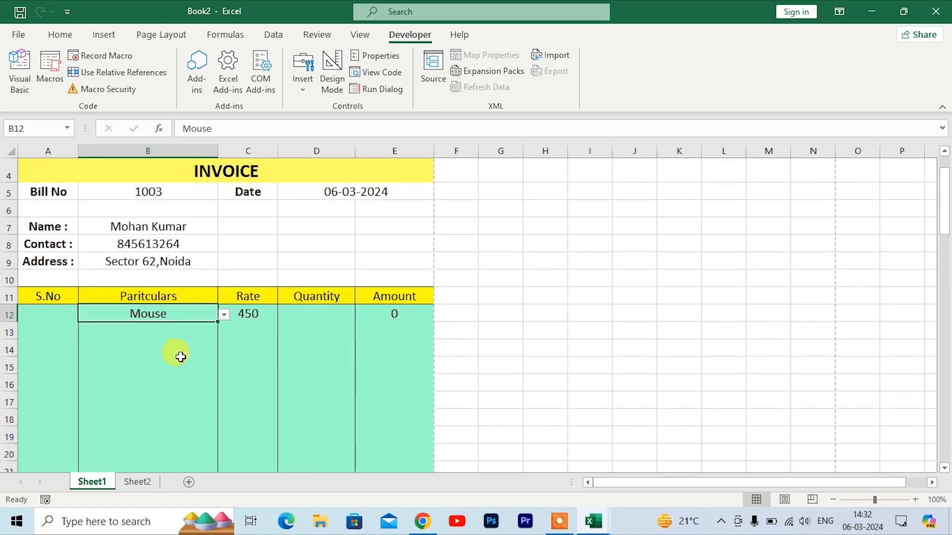
{"action": "left_click", "coordinate": [177, 333]}
{"action": "key", "text": "alt+Down"}
{"action": "left_click", "coordinate": [158, 351]}
{"action": "left_click", "coordinate": [160, 345]}
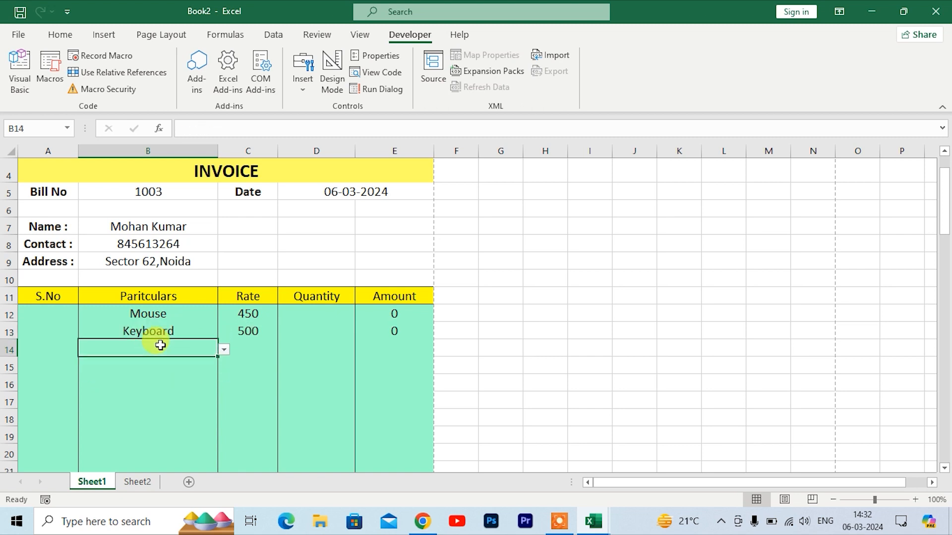
{"action": "key", "text": "alt+Down"}
{"action": "key", "text": "Down"}
{"action": "key", "text": "Return"}
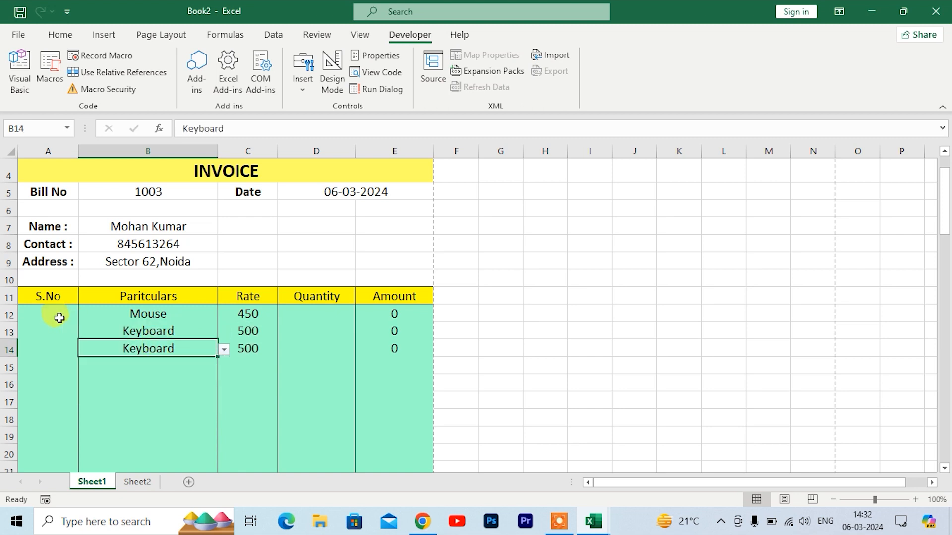
Step: Enter the serial numbers 1, 2 and 3 in A12:A14
{"action": "left_click", "coordinate": [60, 316]}
{"action": "type", "text": "1"}
{"action": "key", "text": "Return"}
{"action": "type", "text": "2"}
{"action": "key", "text": "Return"}
{"action": "type", "text": "3"}
{"action": "key", "text": "Return"}
Step: Enter the quantities 12, 3 and 6 in D12:D14 and check the totals block below the table
{"action": "left_click", "coordinate": [325, 316]}
{"action": "type", "text": "12"}
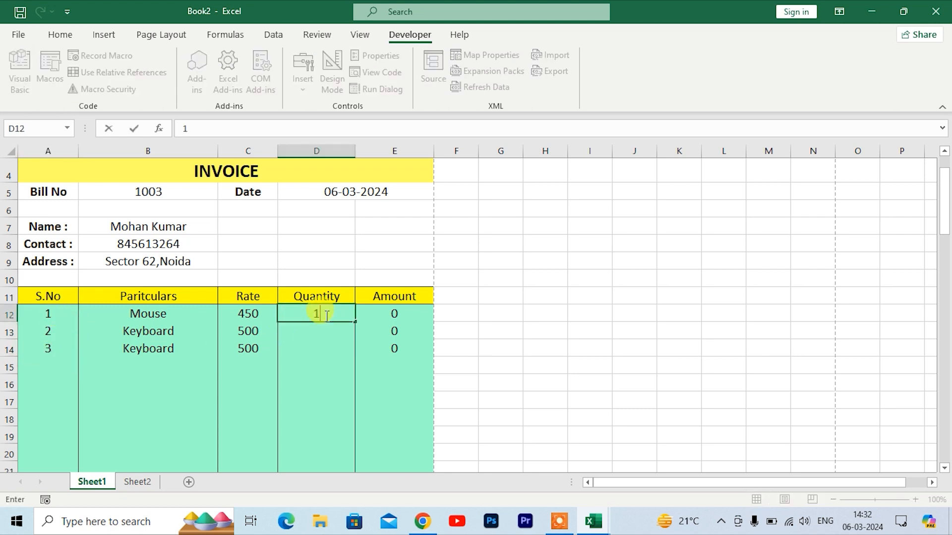
{"action": "key", "text": "Return"}
{"action": "type", "text": "3"}
{"action": "key", "text": "Return"}
{"action": "type", "text": "6"}
{"action": "key", "text": "Return"}
{"action": "scroll", "coordinate": [432, 336], "scroll_direction": "down", "scroll_amount": 4}
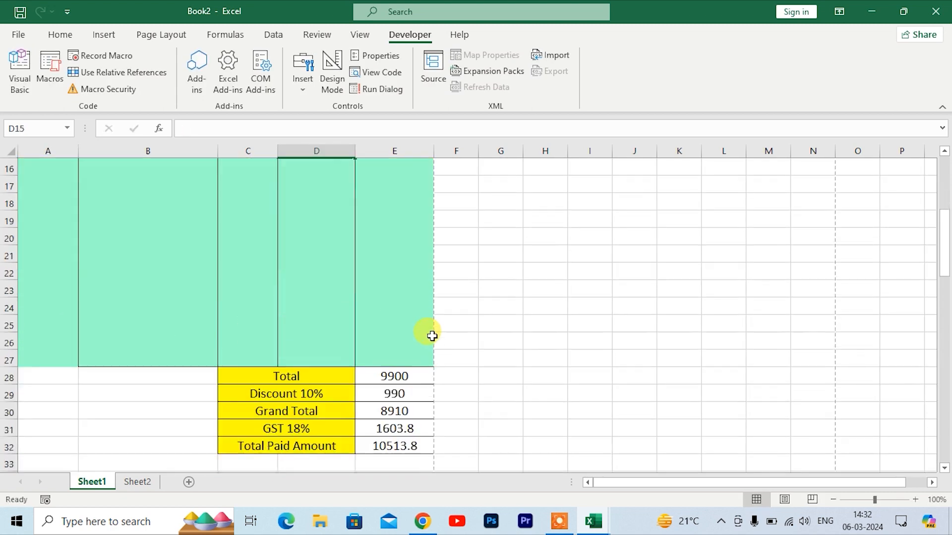
{"action": "scroll", "coordinate": [357, 390], "scroll_direction": "down", "scroll_amount": 2}
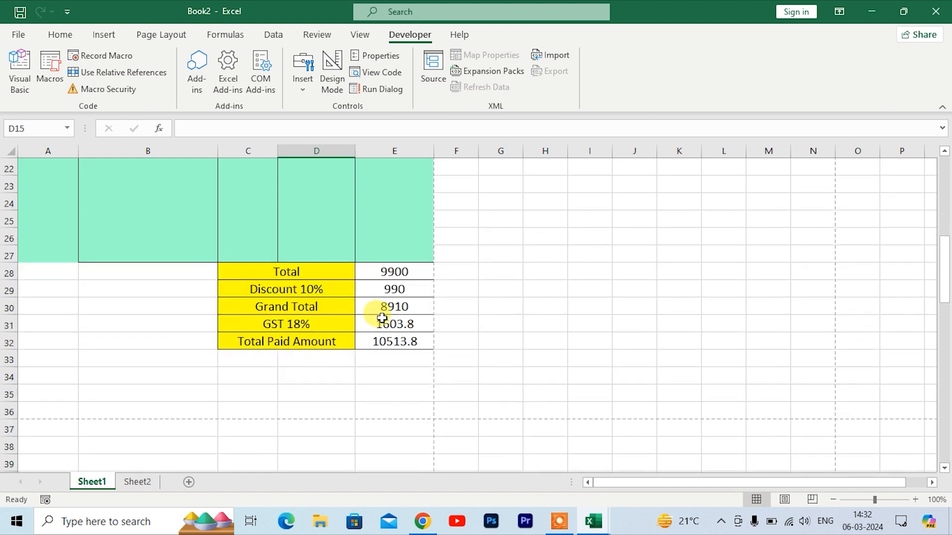
{"action": "scroll", "coordinate": [347, 341], "scroll_direction": "up", "scroll_amount": 7}
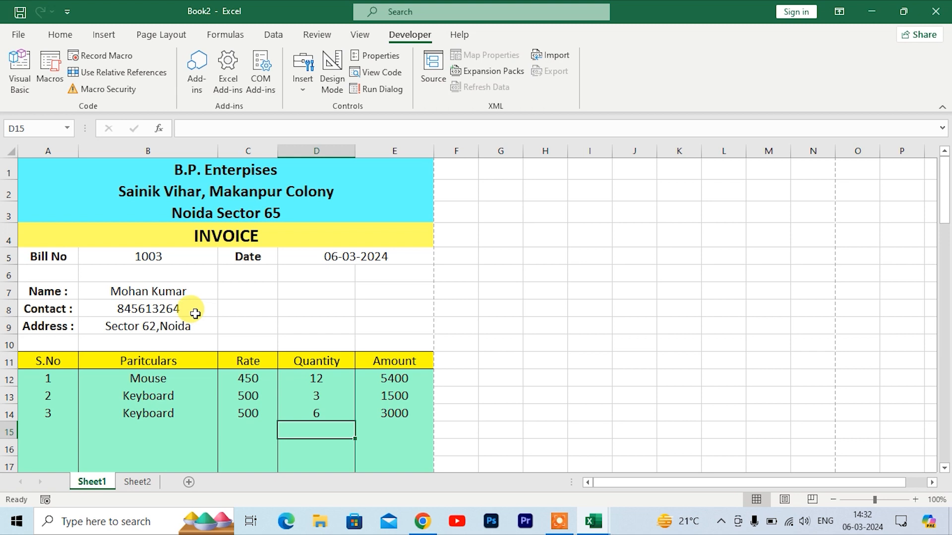
Step: Run the recorded macro to clear the invoice entries and check the item table and totals block
{"action": "key", "text": "ctrl+q"}
{"action": "scroll", "coordinate": [212, 299], "scroll_direction": "down", "scroll_amount": 2}
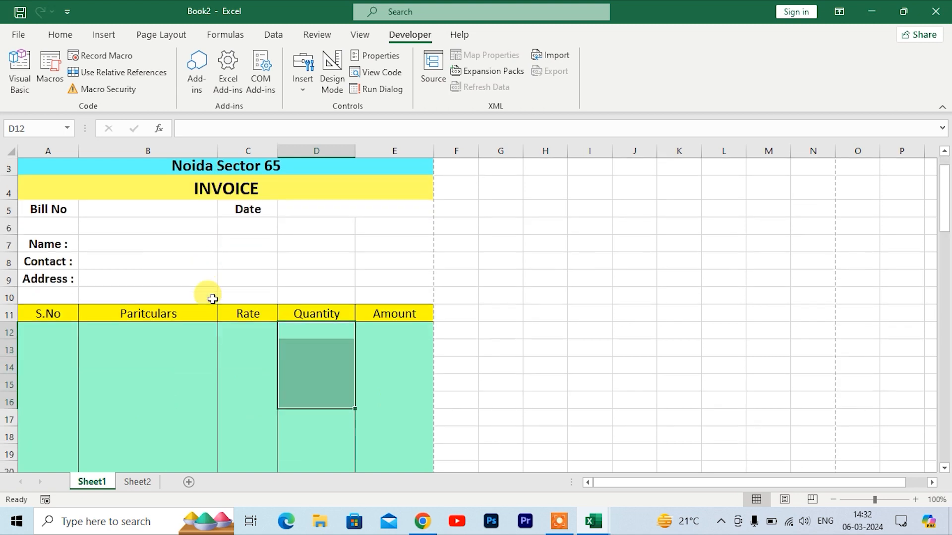
{"action": "scroll", "coordinate": [364, 272], "scroll_direction": "down", "scroll_amount": 2}
{"action": "left_click", "coordinate": [293, 320]}
{"action": "scroll", "coordinate": [212, 217], "scroll_direction": "down", "scroll_amount": 3}
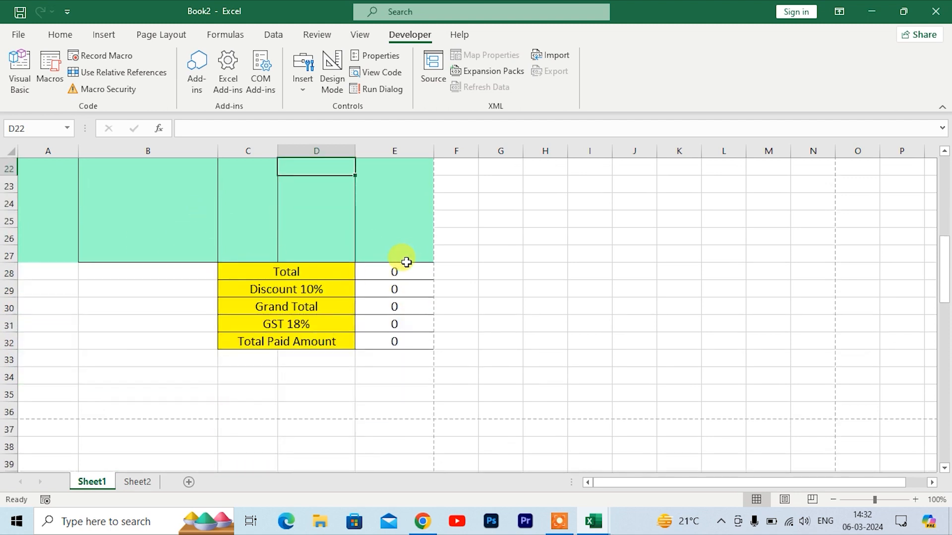
{"action": "scroll", "coordinate": [286, 265], "scroll_direction": "up", "scroll_amount": 1}
{"action": "scroll", "coordinate": [286, 264], "scroll_direction": "up", "scroll_amount": 6}
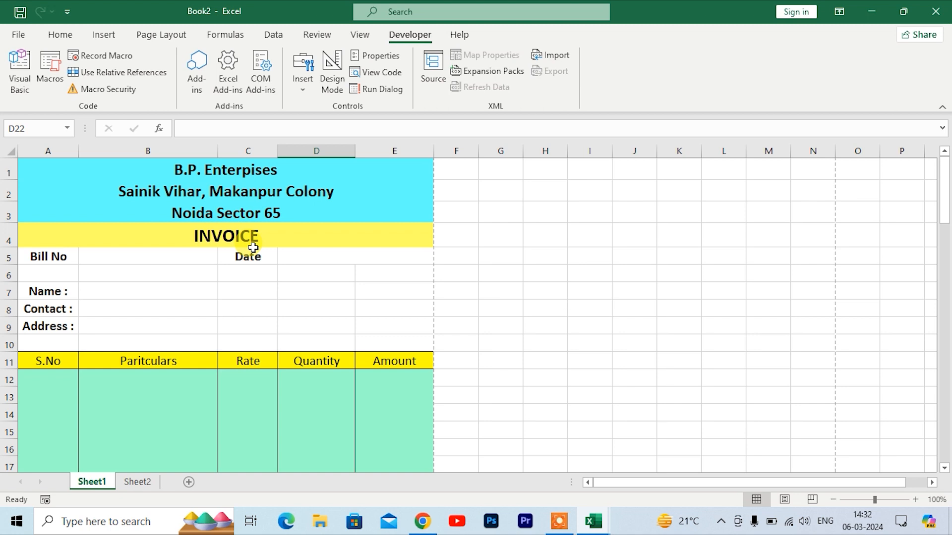
{"action": "scroll", "coordinate": [253, 248], "scroll_direction": "down", "scroll_amount": 7}
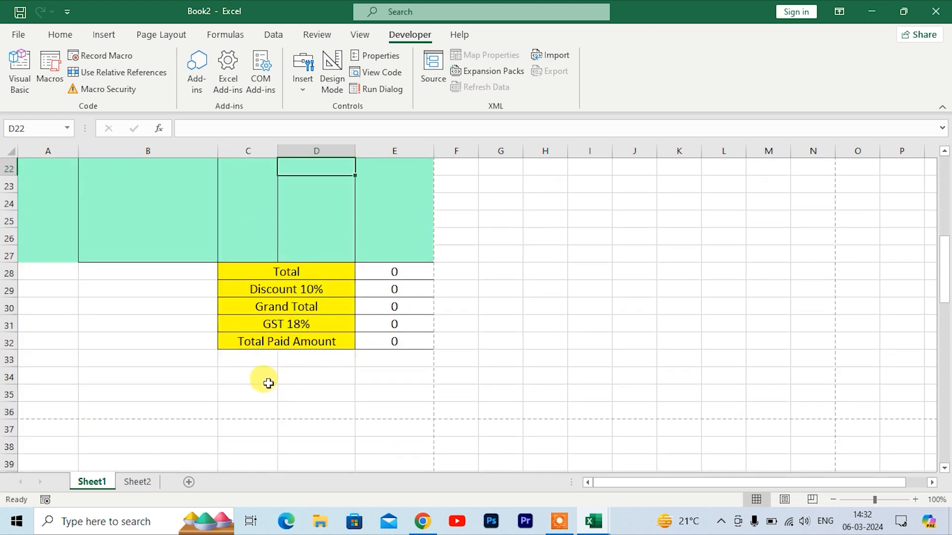
{"action": "left_click", "coordinate": [261, 375]}
{"action": "left_click", "coordinate": [245, 394]}
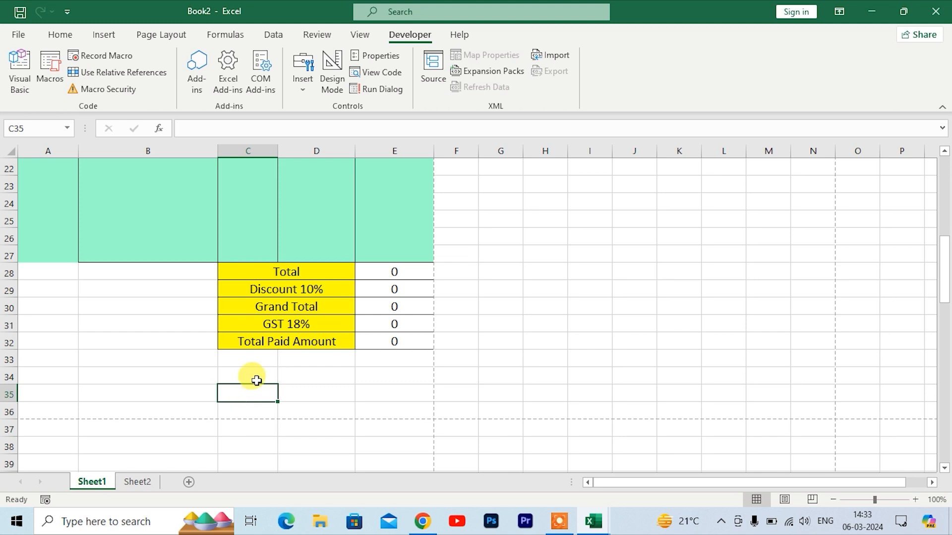
Step: Enter the label Authorized Signatory in C36 below the totals block
{"action": "left_click", "coordinate": [248, 413]}
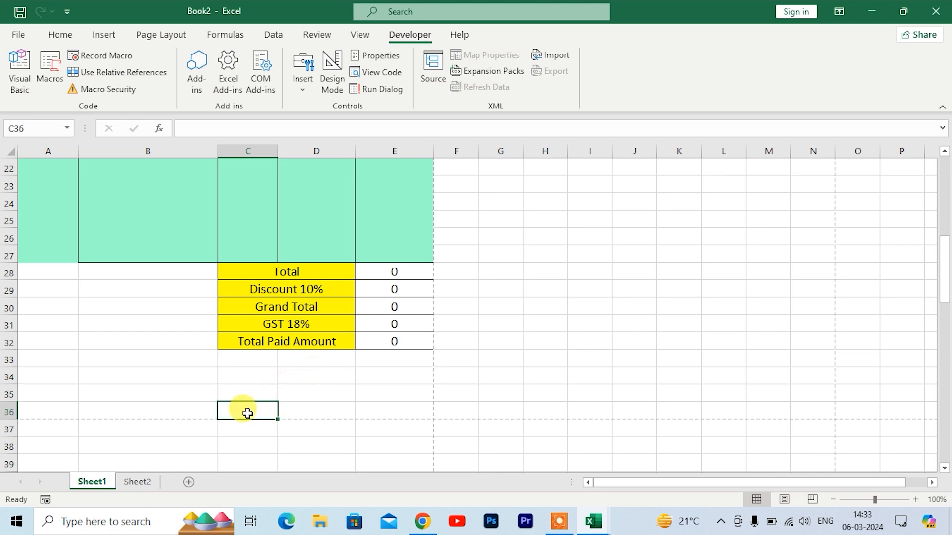
{"action": "type", "text": "Authorized Signatory"}
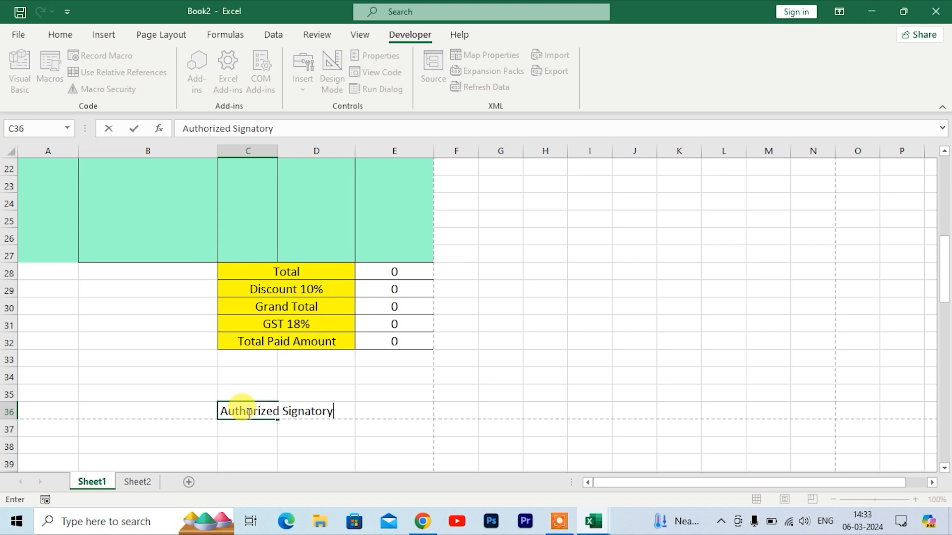
{"action": "left_click", "coordinate": [261, 393]}
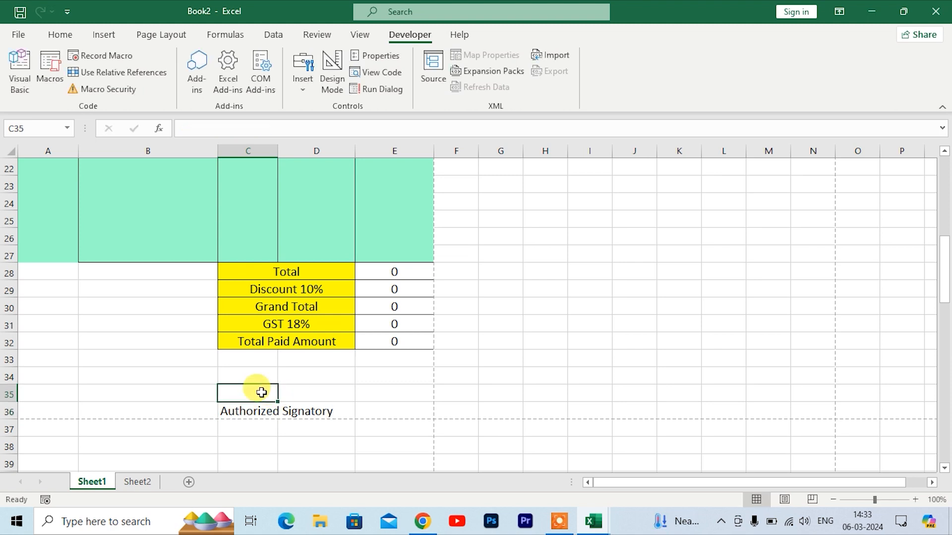
Step: Merge C35:E35 without centering, and merge and center the Authorized Signatory label across C36:E36
{"action": "left_click", "coordinate": [263, 409]}
{"action": "left_click_drag", "start_coordinate": [266, 395], "coordinate": [369, 389]}
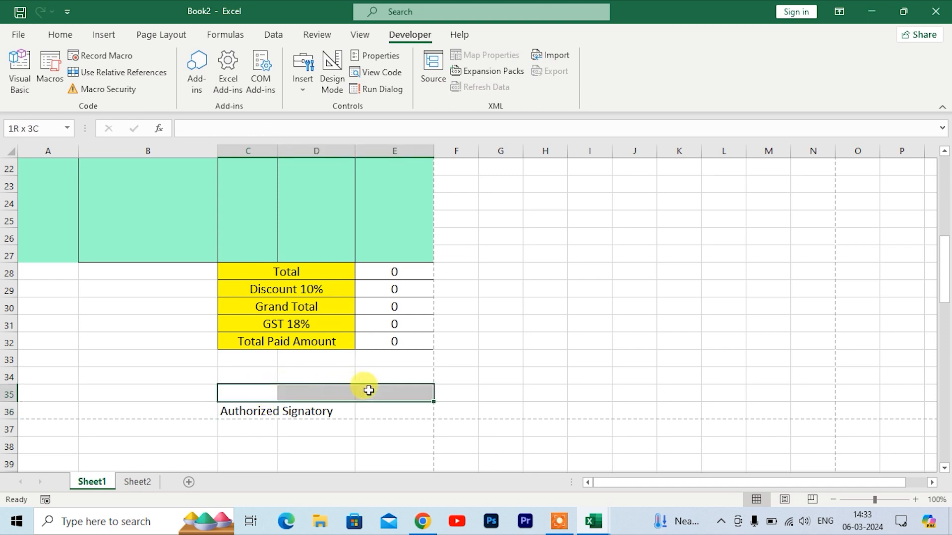
{"action": "left_click", "coordinate": [79, 38]}
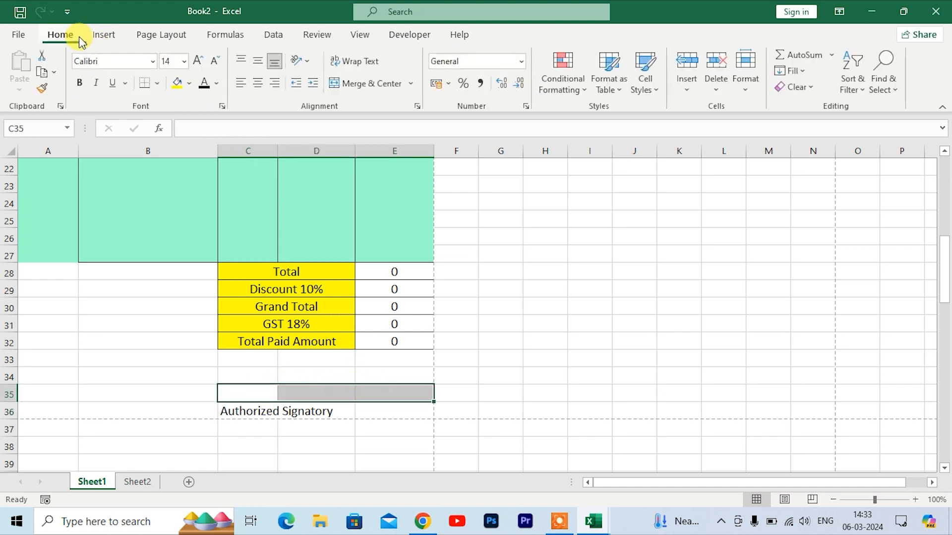
{"action": "left_click", "coordinate": [411, 85]}
{"action": "left_click", "coordinate": [406, 128]}
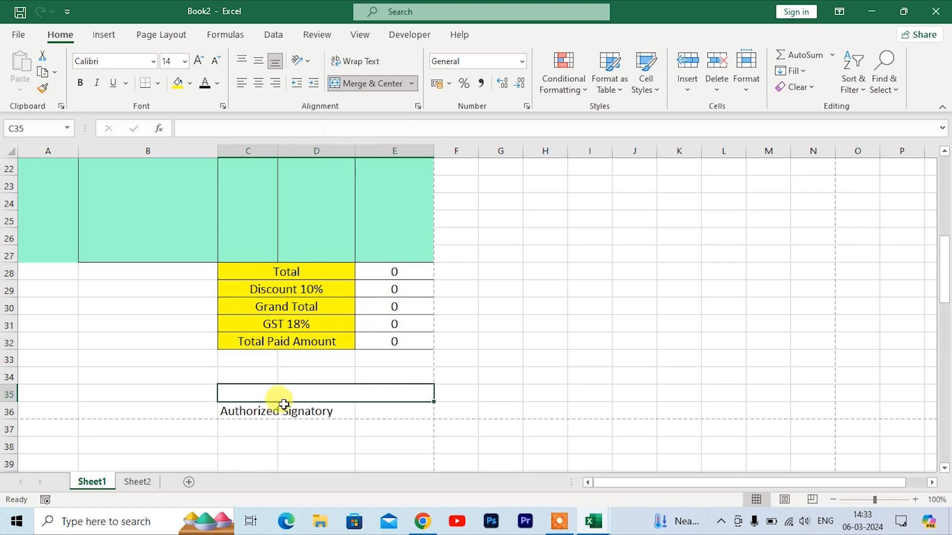
{"action": "left_click_drag", "start_coordinate": [253, 416], "coordinate": [397, 413]}
{"action": "left_click", "coordinate": [358, 85]}
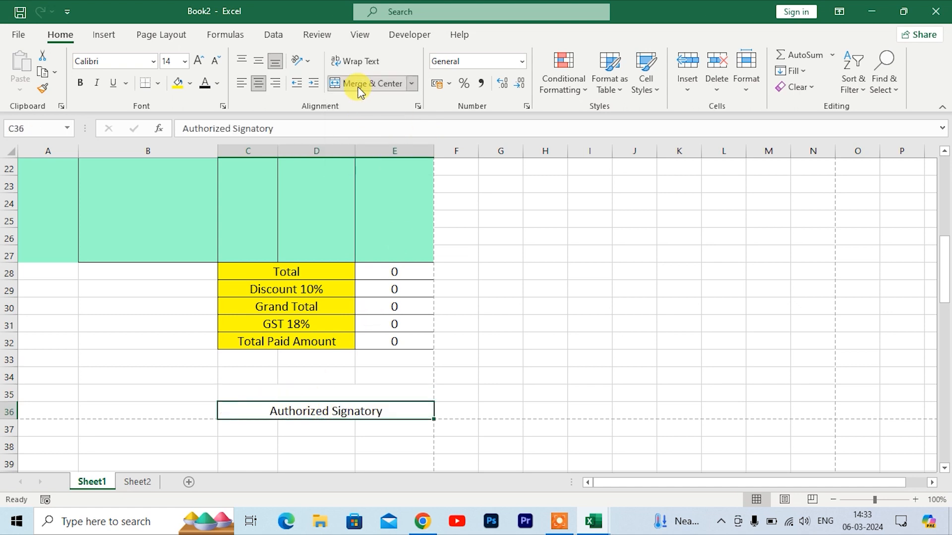
Step: Enter a long row of underscores in merged cell C35 as the signature line above the label
{"action": "left_click", "coordinate": [297, 393]}
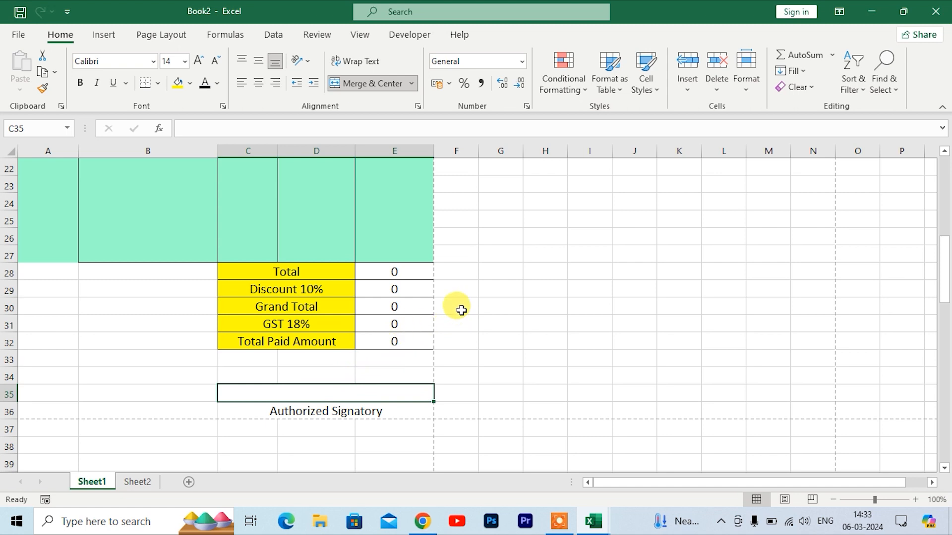
{"action": "type", "text": "__________"}
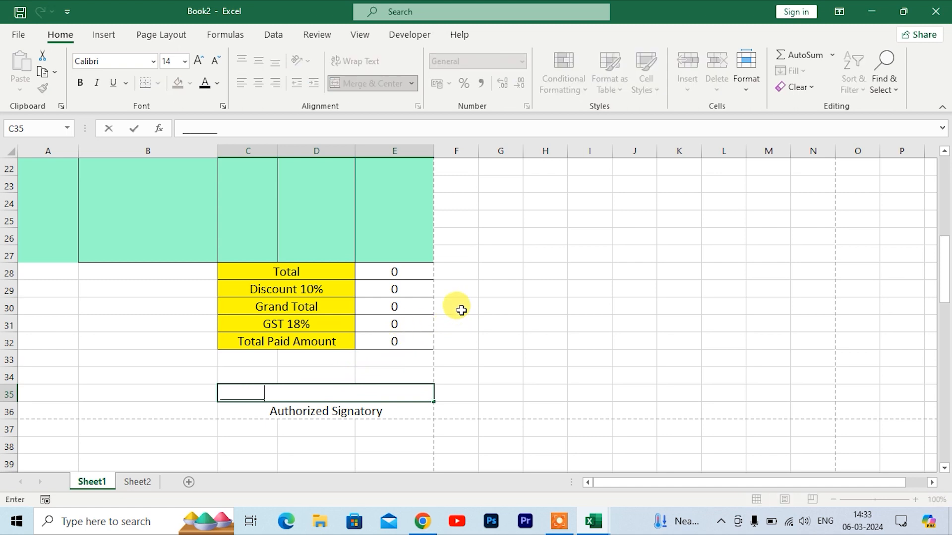
{"action": "type", "text": "______________________________"}
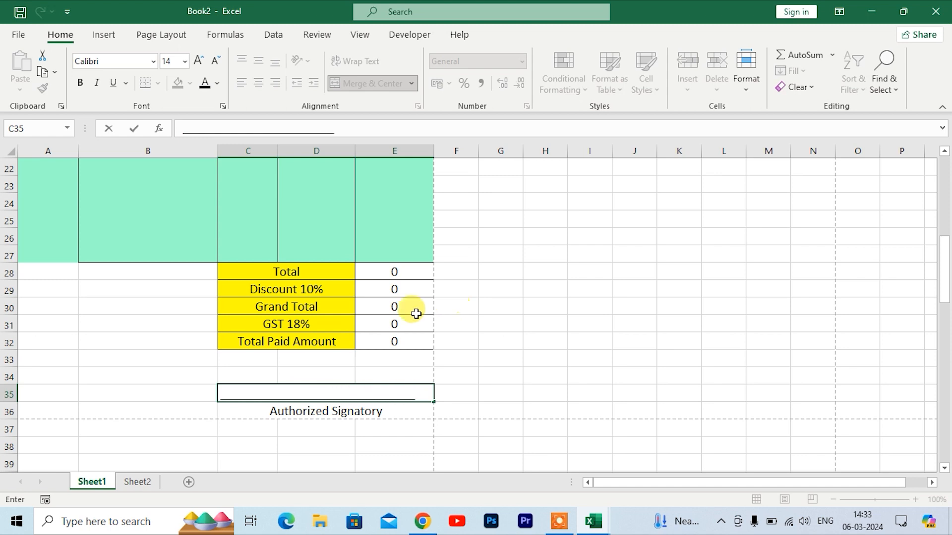
{"action": "left_click", "coordinate": [129, 342]}
Step: Select the S.No column of the item table from its header in A11 down through the item rows
{"action": "scroll", "coordinate": [212, 323], "scroll_direction": "up", "scroll_amount": 7}
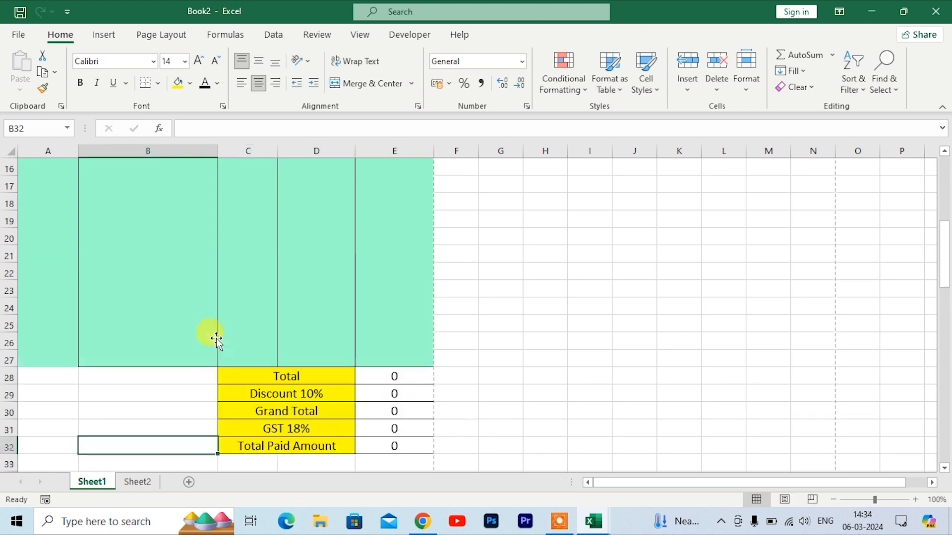
{"action": "scroll", "coordinate": [279, 322], "scroll_direction": "down", "scroll_amount": 4}
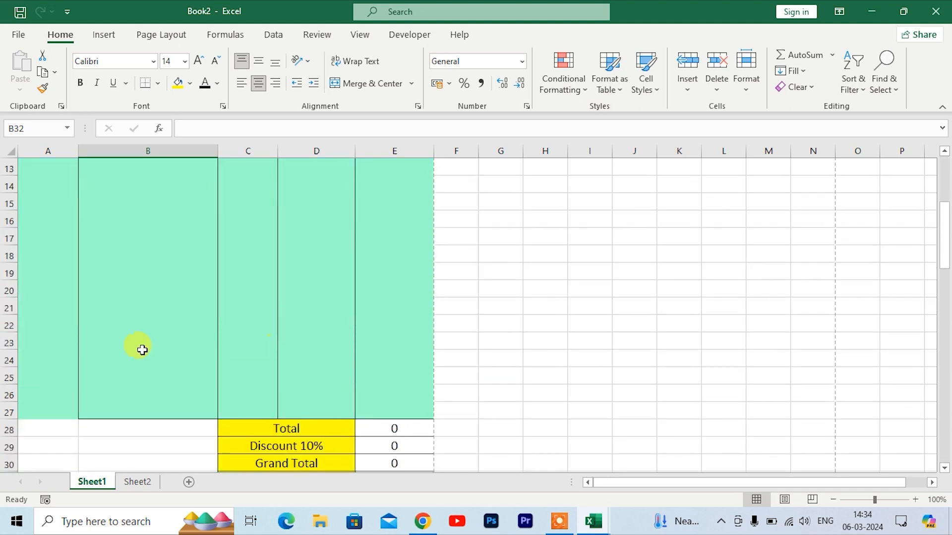
{"action": "left_click", "coordinate": [55, 408]}
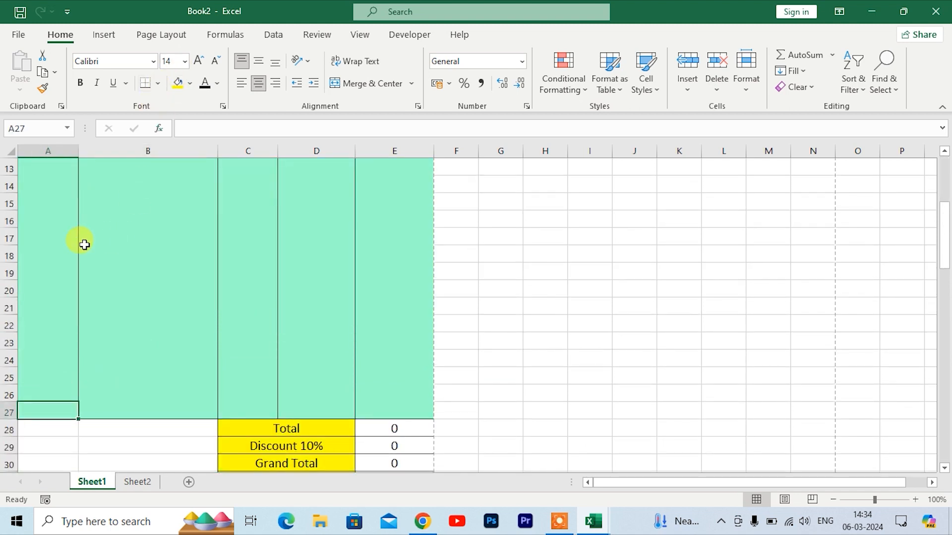
{"action": "scroll", "coordinate": [74, 248], "scroll_direction": "up", "scroll_amount": 2}
{"action": "left_click", "coordinate": [59, 237]}
{"action": "left_click_drag", "start_coordinate": [57, 256], "coordinate": [19, 480]}
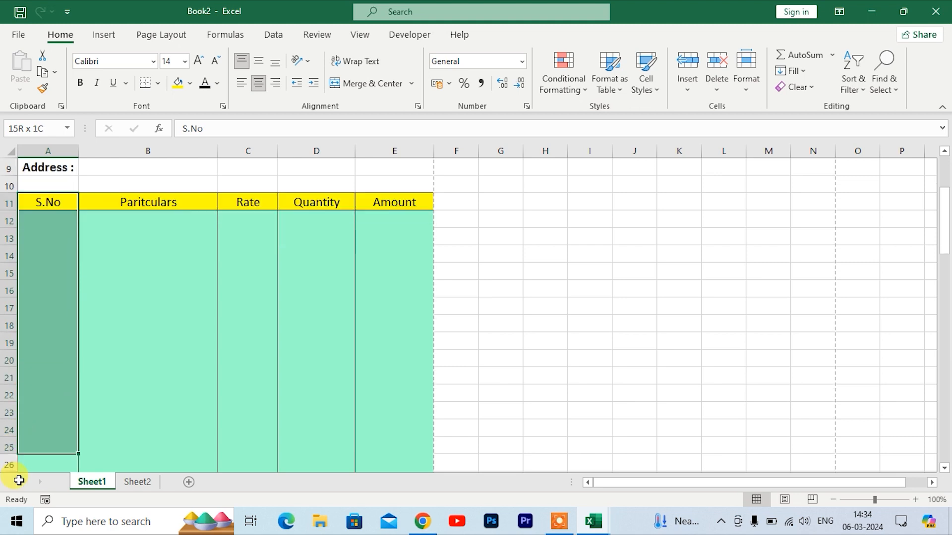